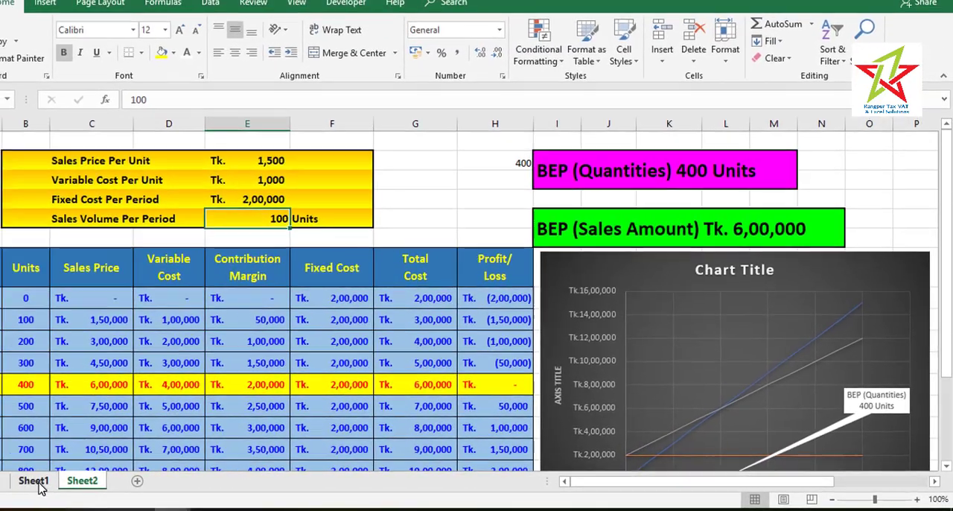
Open Sheet1 and inspect the BEQ formula in E17 against the sales price, variable cost and fixed cost inputs
left_click(42, 482)
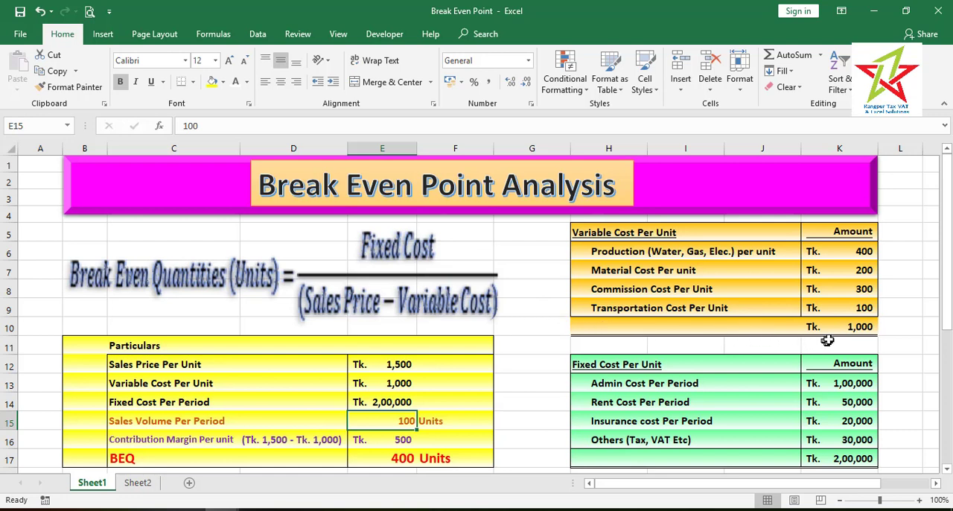
key("Up")
key("Up")
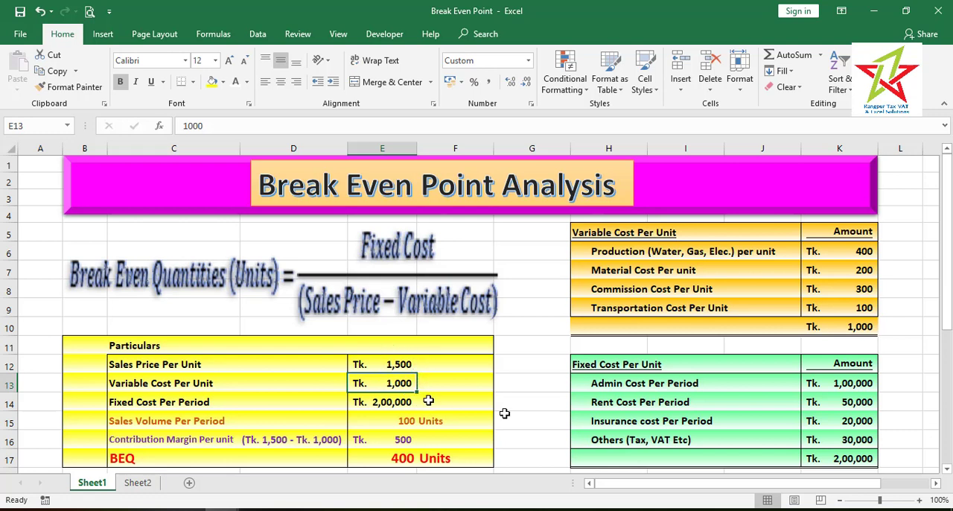
left_click_drag(950, 329, 946, 362)
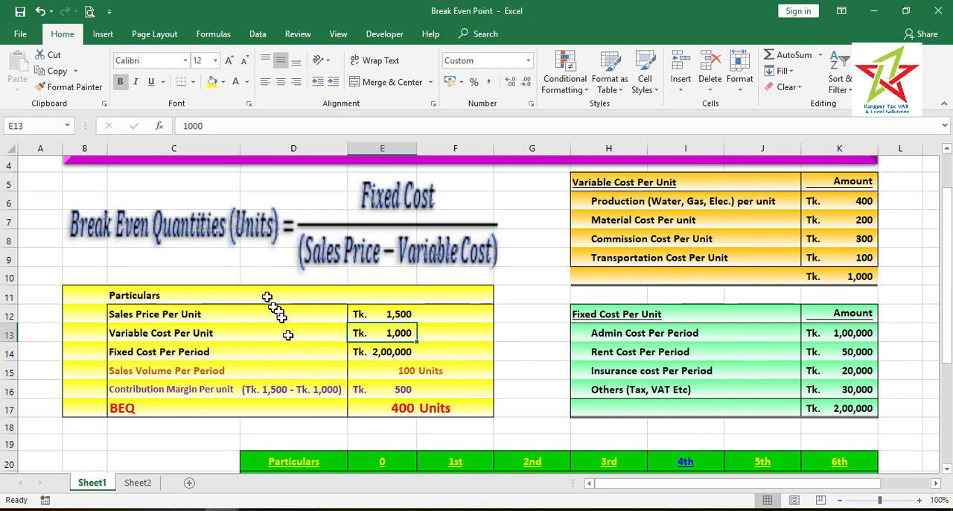
left_click(395, 410)
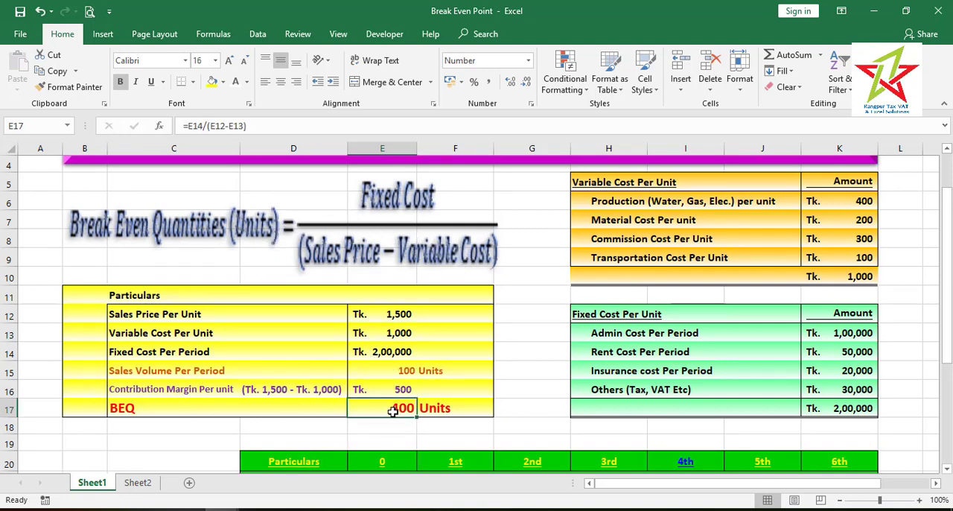
double_click(391, 410)
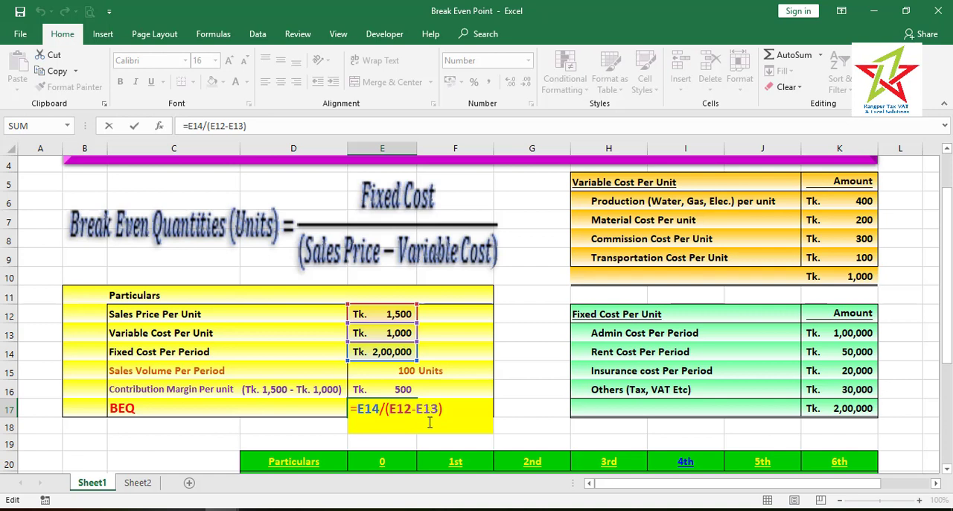
key("Return")
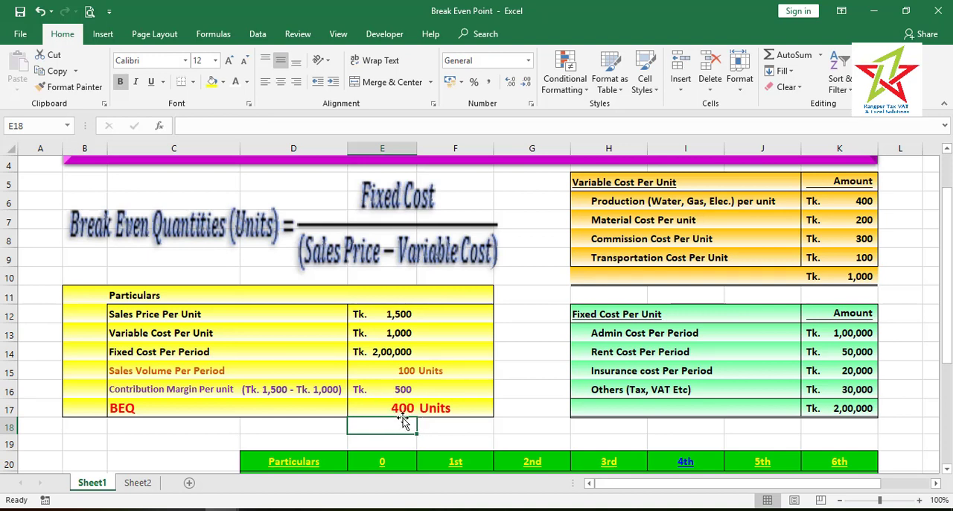
Examine the fixed cost, sales price and variable cost formulas in the 4th column of the break-even table
left_click_drag(947, 359, 941, 451)
left_click(700, 415)
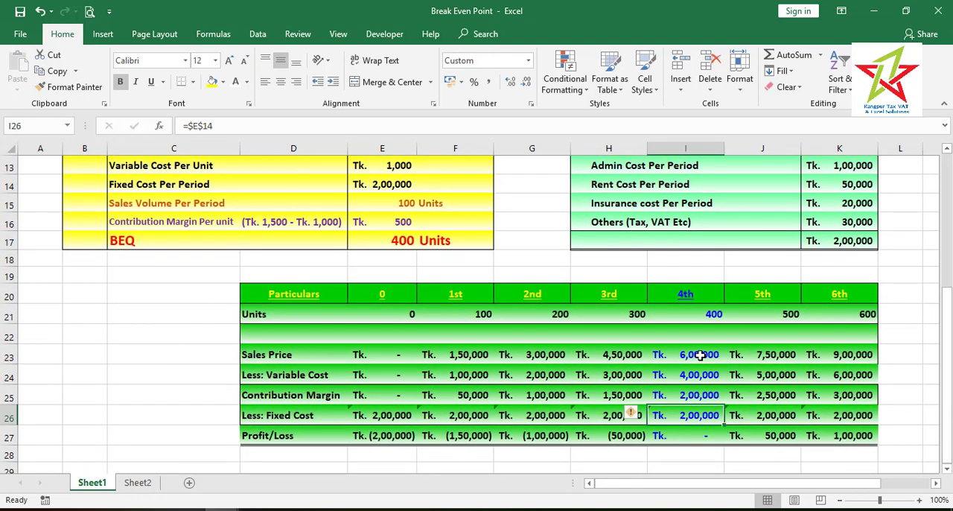
left_click(700, 356)
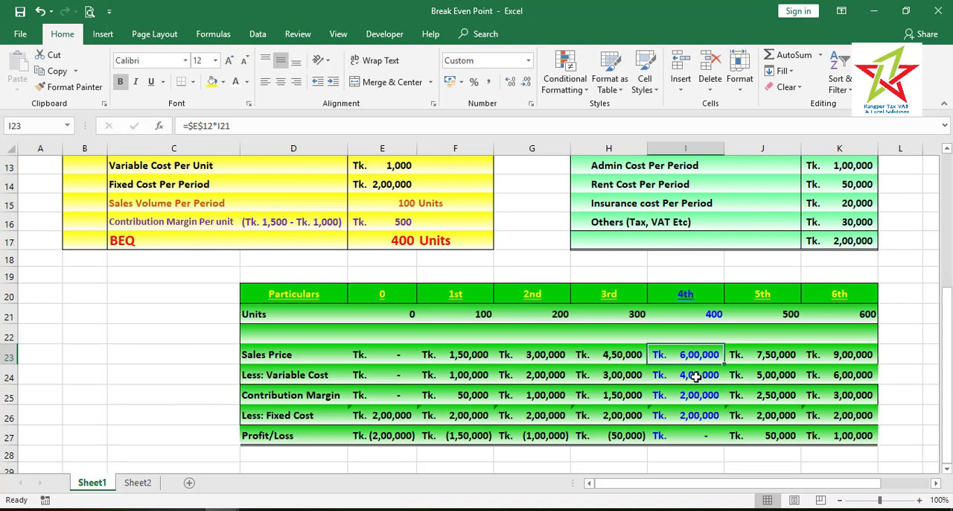
left_click(695, 377)
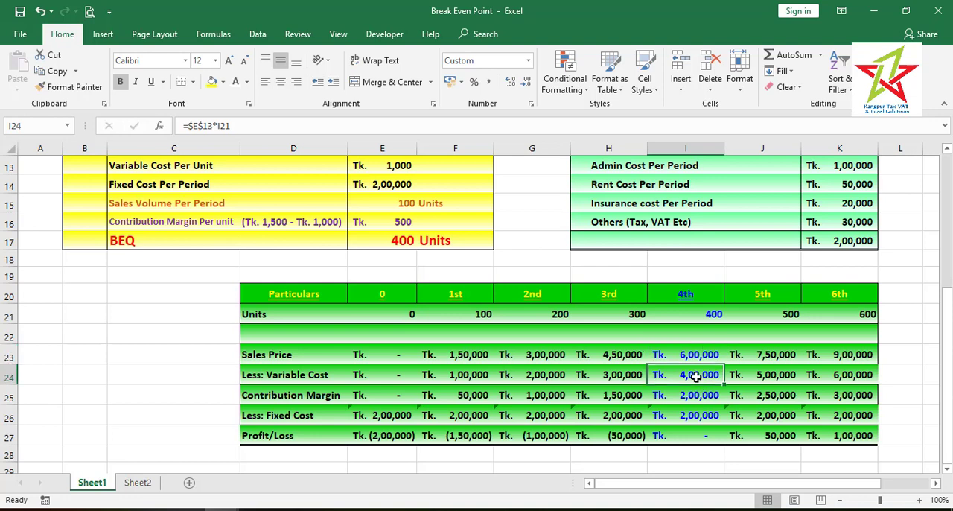
left_click(695, 418)
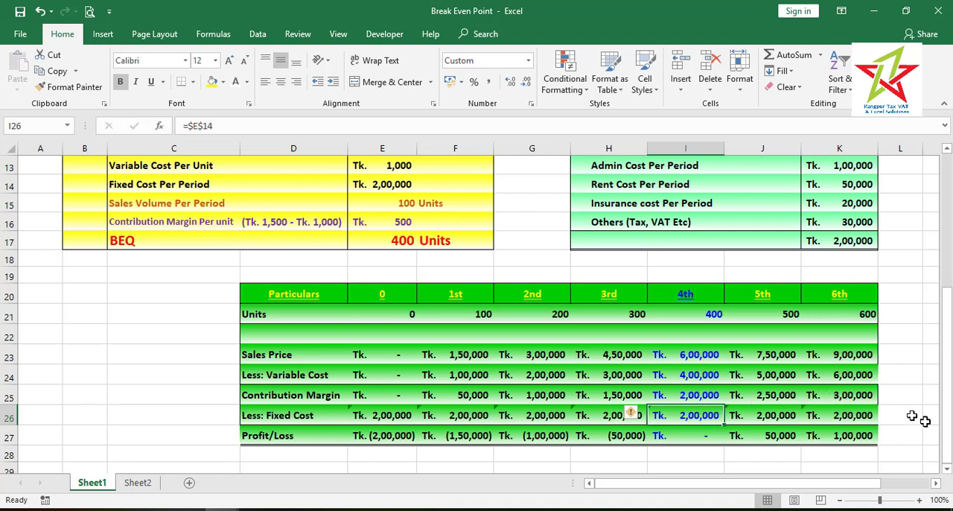
Set the Fixed Cost Per Period in E14 on Sheet1 to 250000
left_click_drag(947, 435, 949, 389)
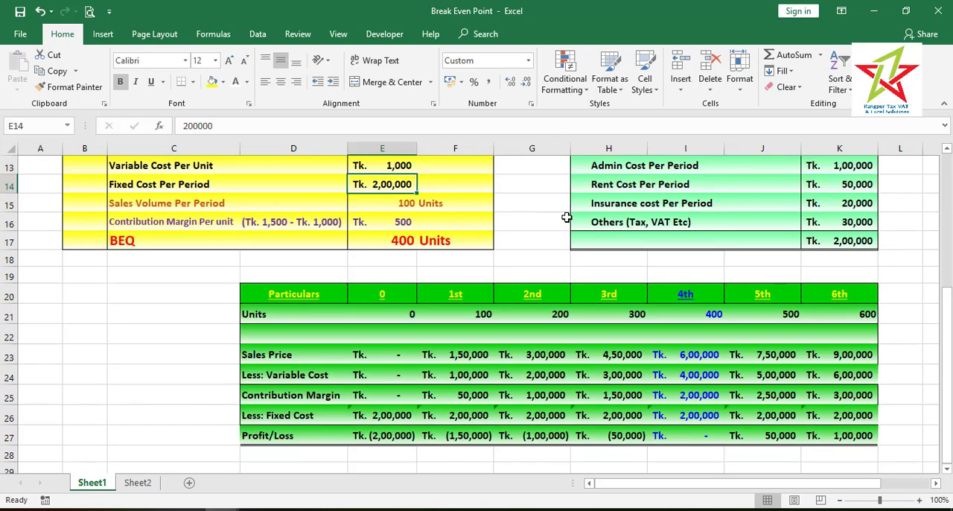
type("2")
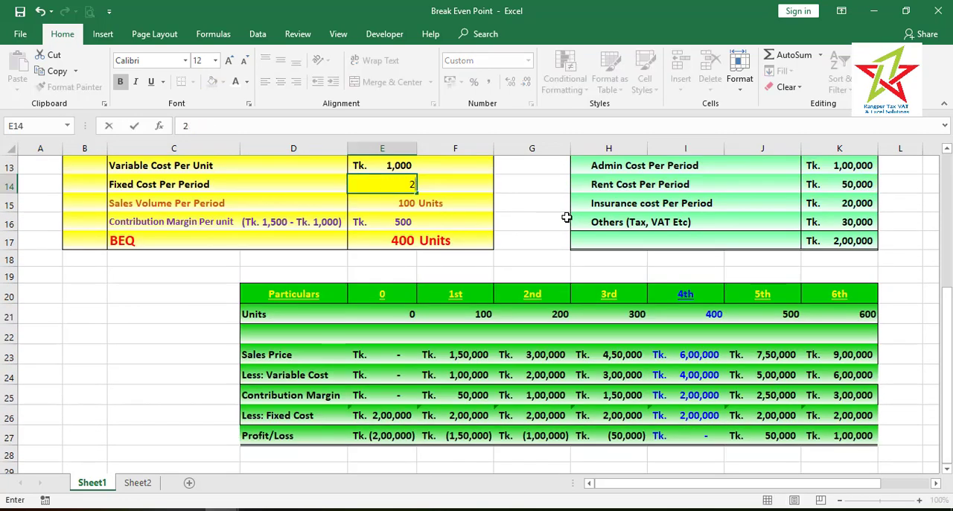
type("50000")
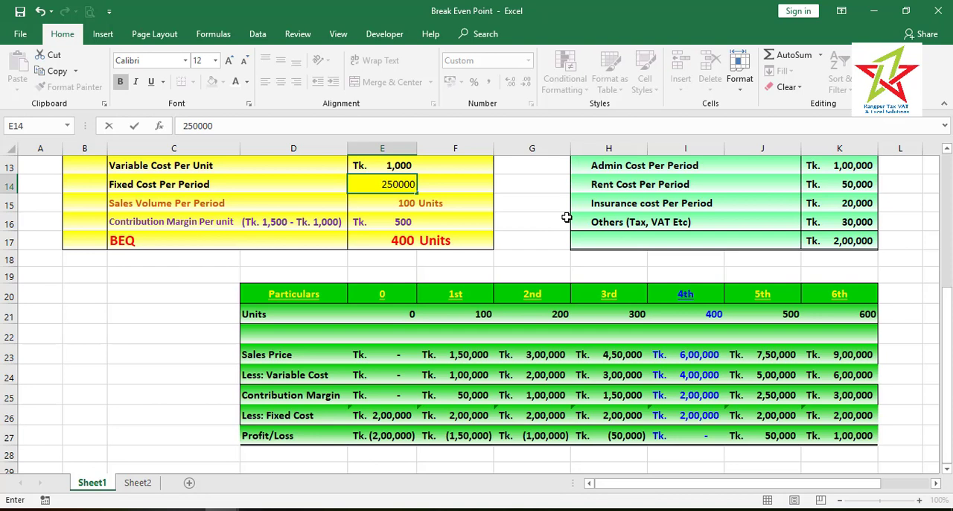
key("Return")
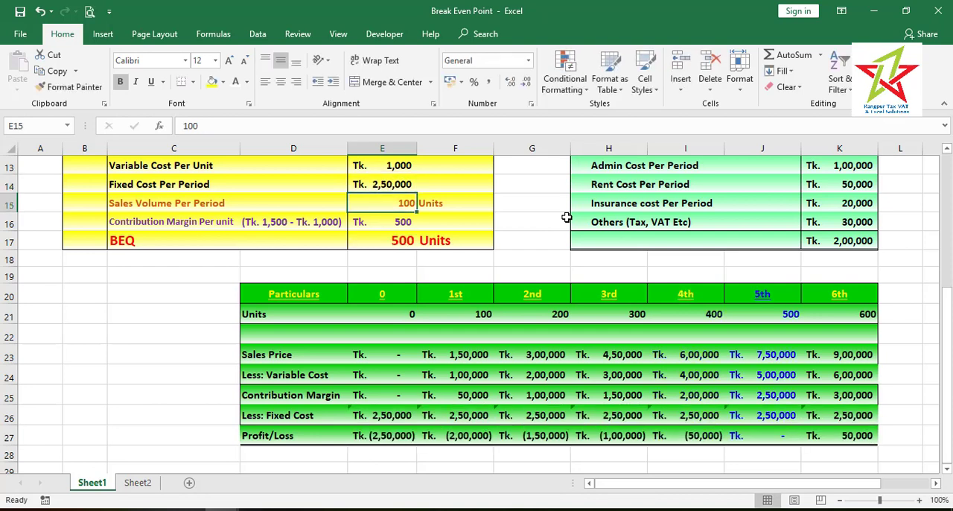
Review the BEQ and the variable cost, fixed cost and sales price cells in the 5th column of the break-even table
left_click_drag(945, 362, 949, 302)
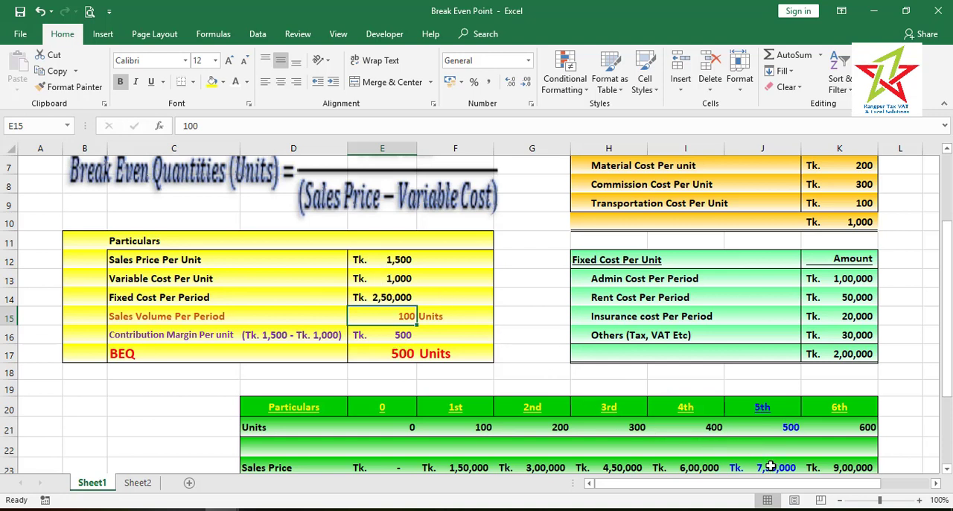
left_click_drag(948, 394, 944, 414)
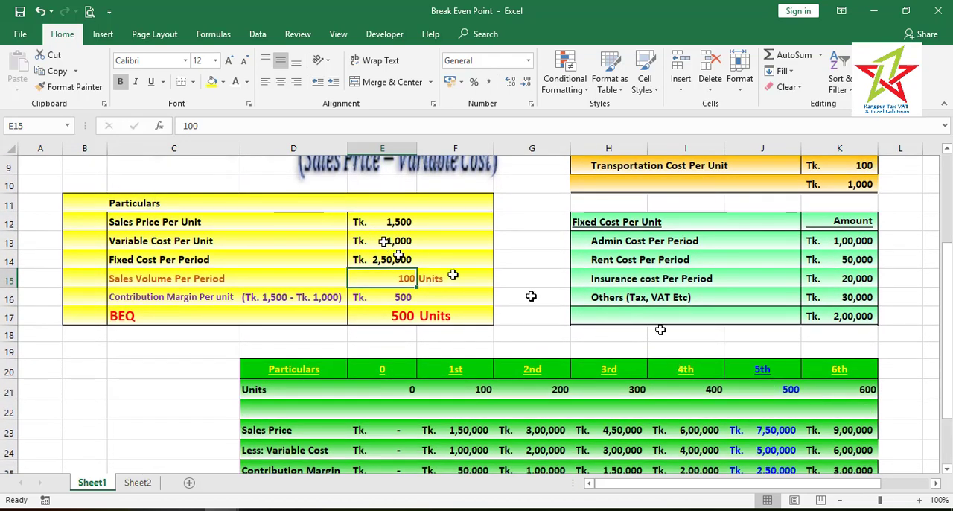
left_click_drag(947, 378, 946, 390)
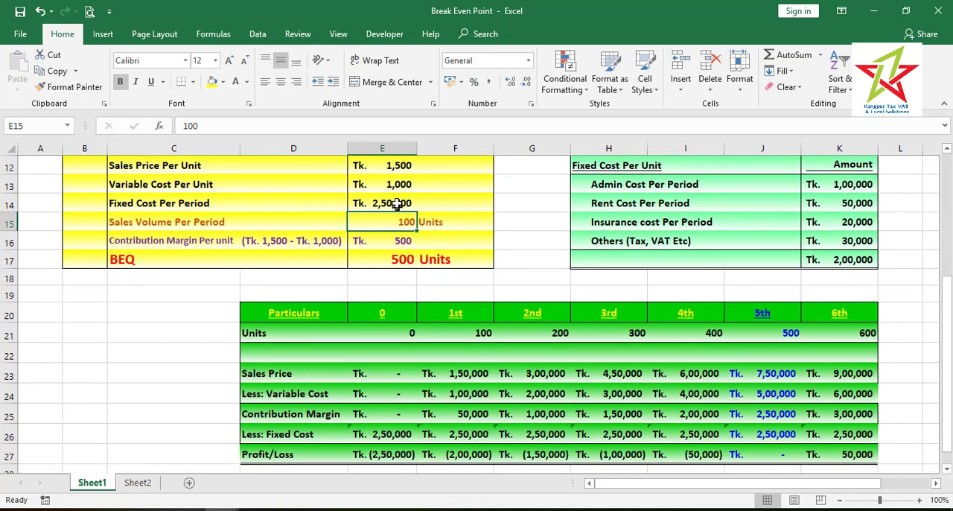
left_click(771, 396)
left_click(779, 436)
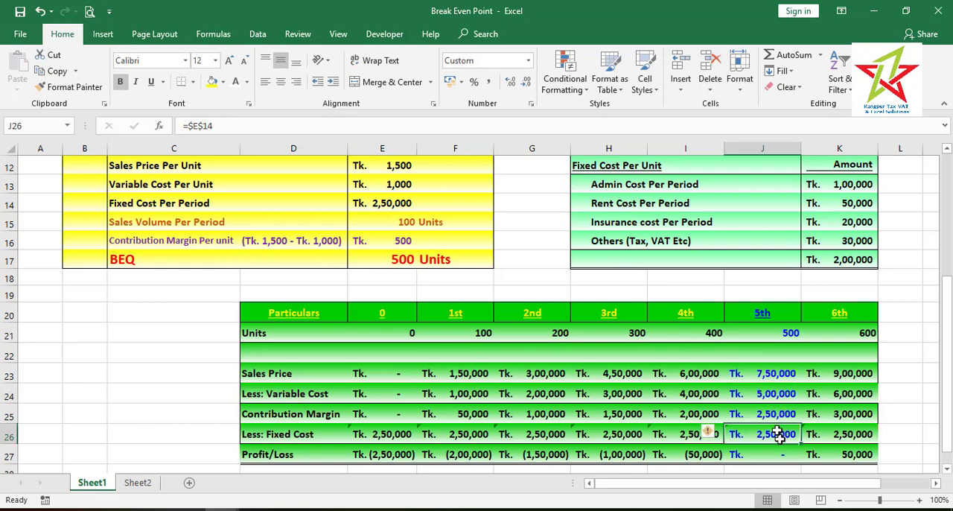
left_click(773, 374)
mouse_move(949, 350)
left_mouse_down()
mouse_move(950, 380)
mouse_move(949, 345)
left_mouse_up()
On Sheet2, set the Fixed Cost Per Period in E4 to 150000
left_click(138, 483)
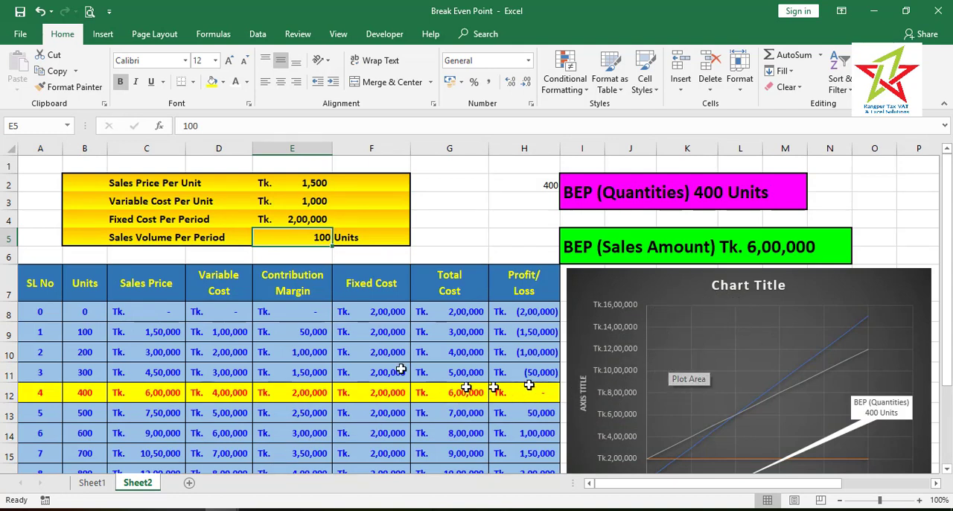
left_click(313, 219)
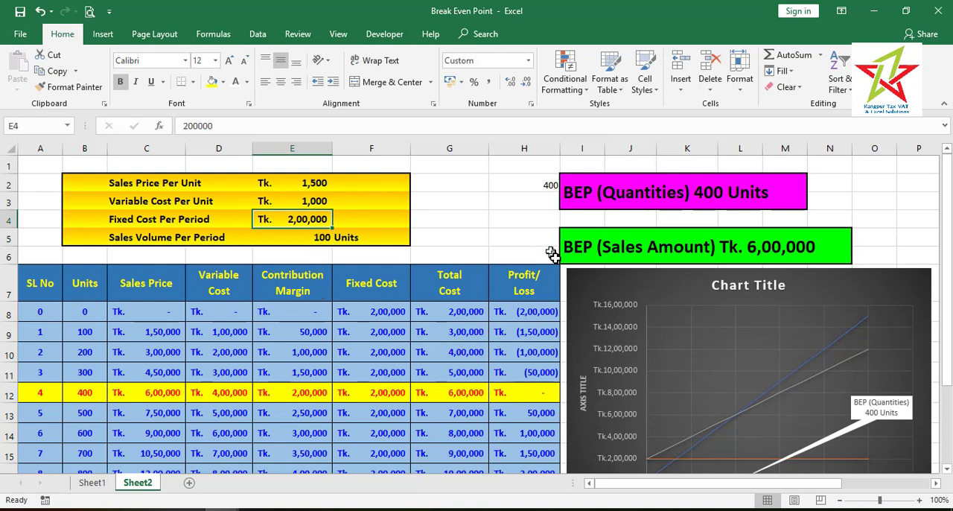
type("150000")
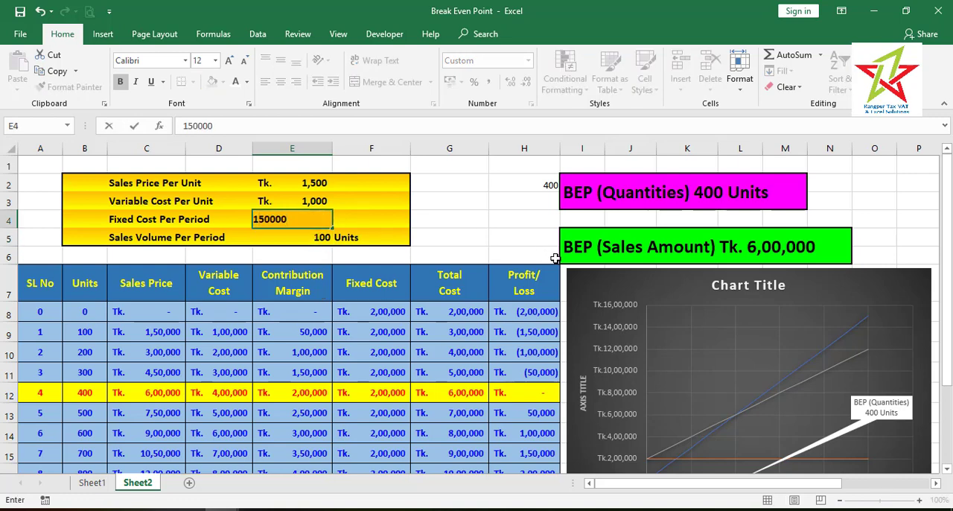
key("Return")
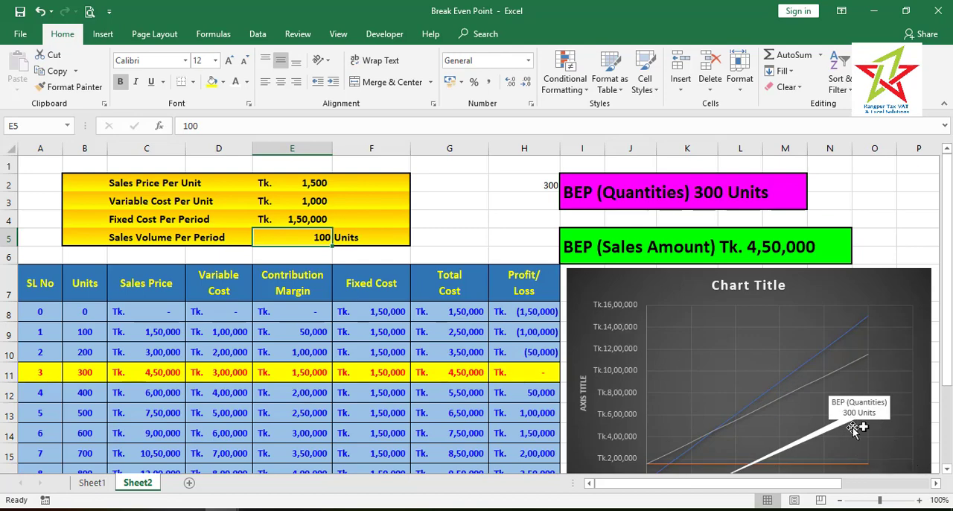
Set the Fixed Cost Per Period in E4 on Sheet2 to 300000 and select the Profit/Loss cell of the 600-unit row
scroll(949, 380, "down", 1)
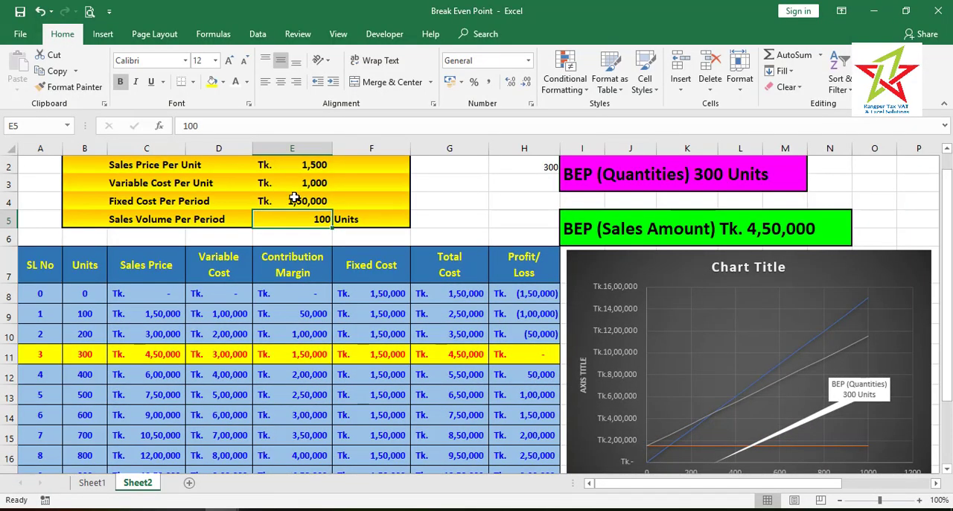
left_click(294, 197)
type("300")
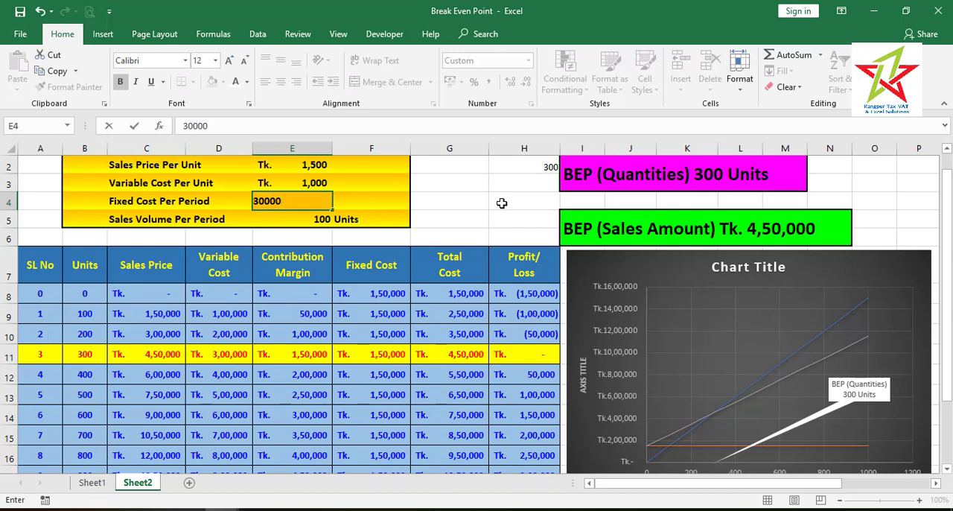
key("Return")
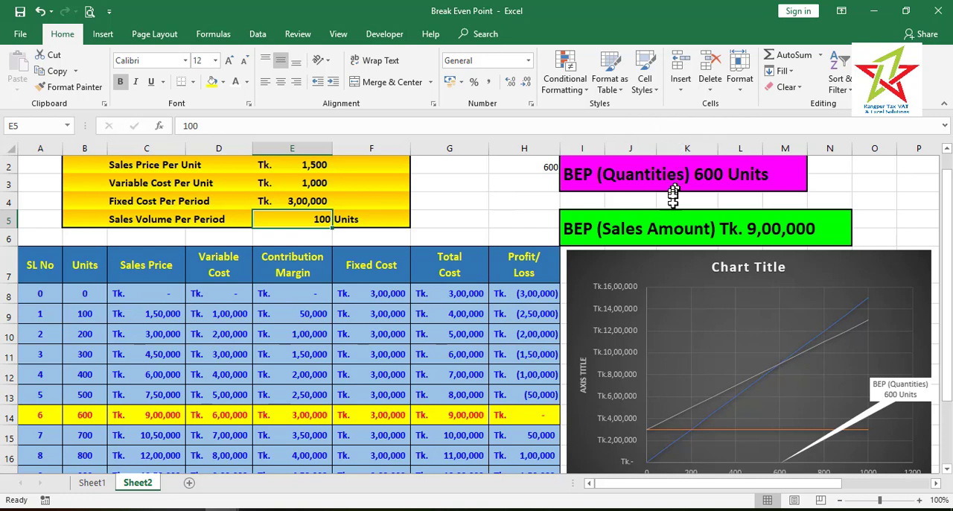
left_click(530, 419)
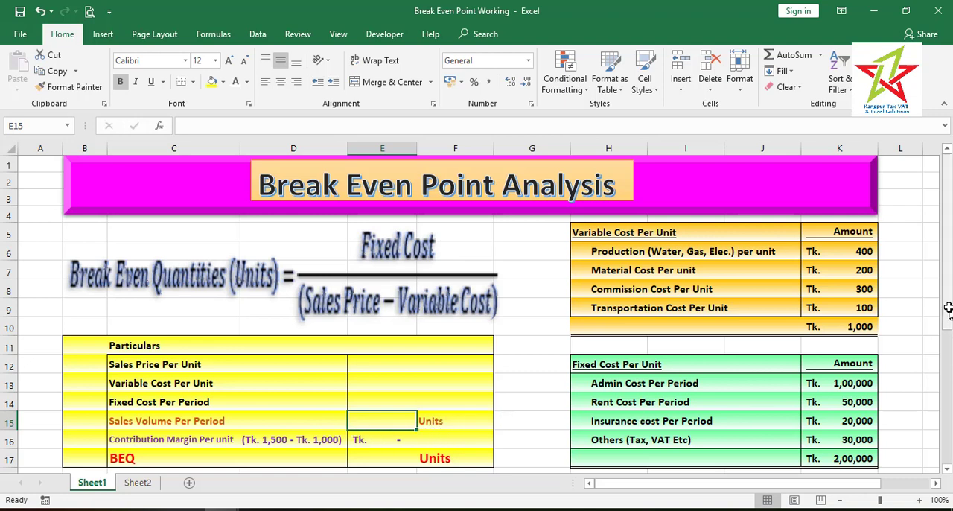
In the Break Even Point Working workbook, enter a Sales Price Per Unit of 1500 and a Variable Cost Per Unit of 1000
left_click(438, 365)
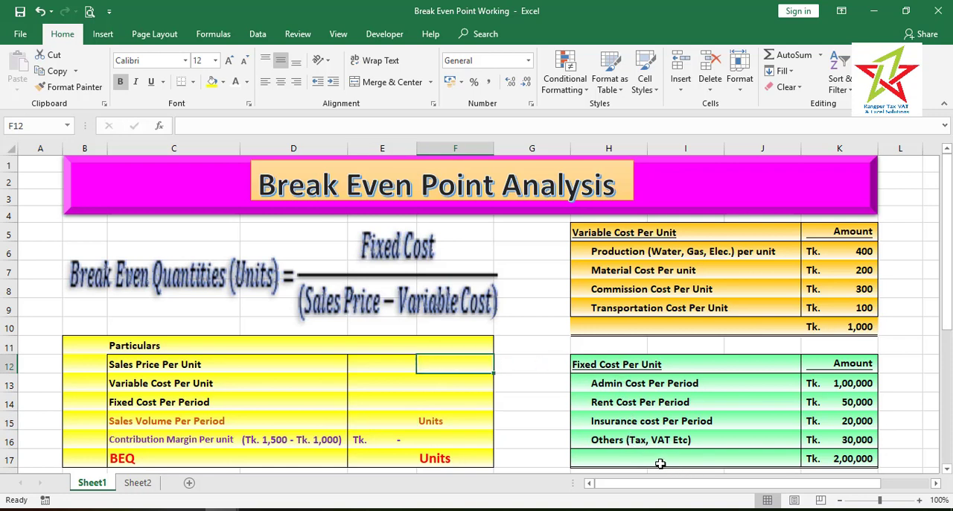
key("Left")
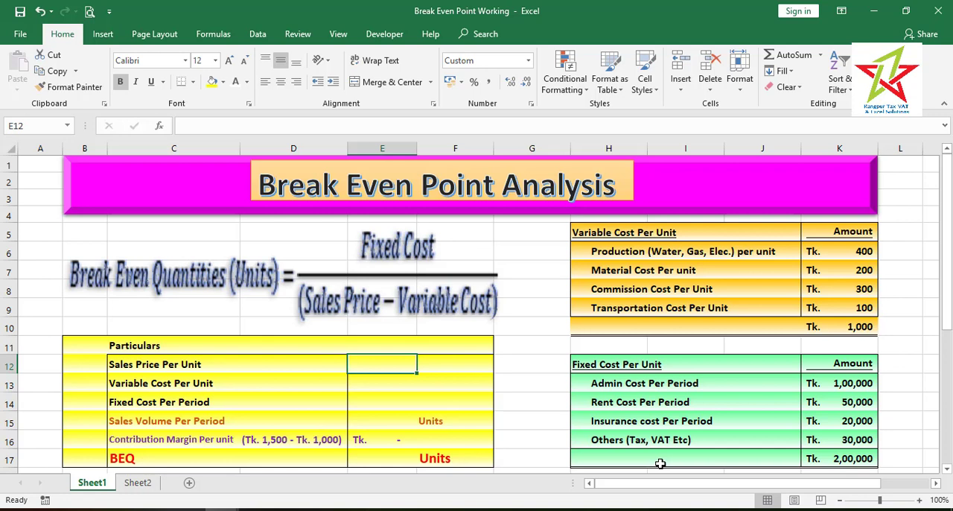
type("1500")
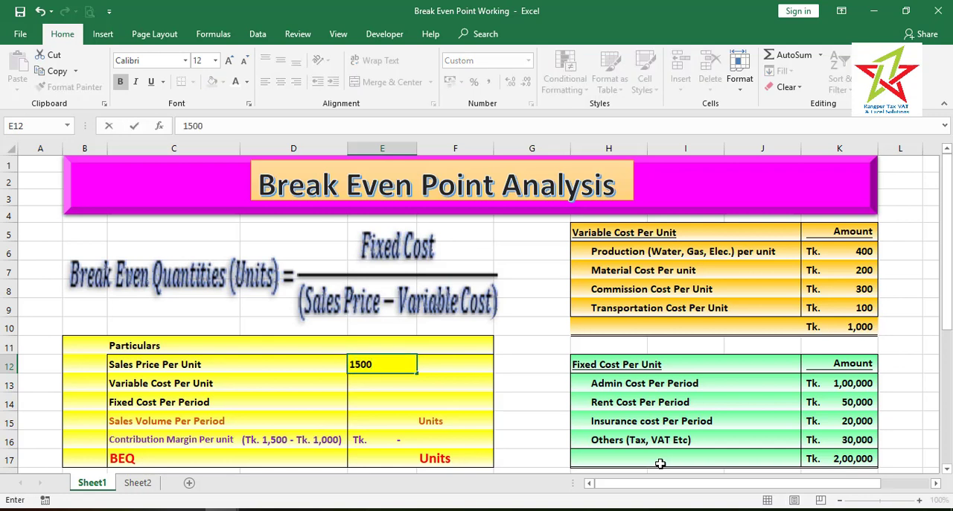
key("Return")
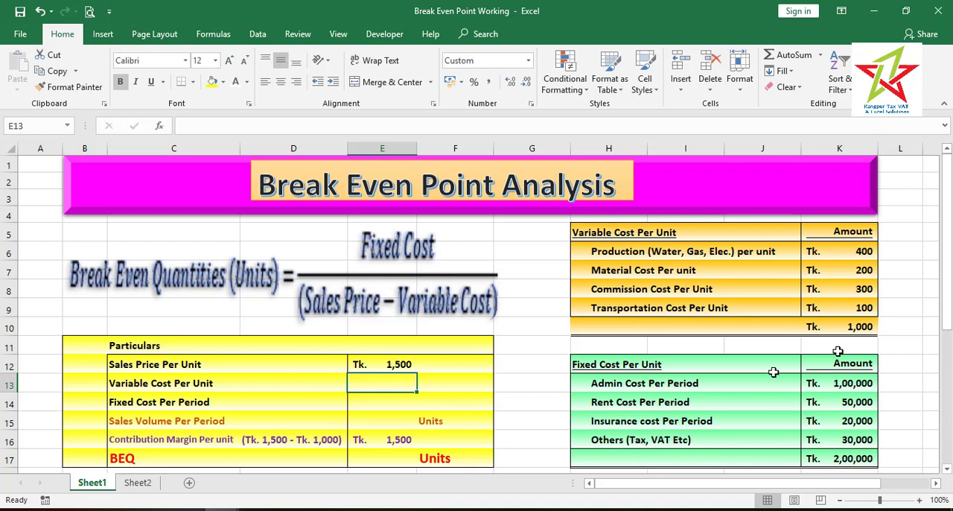
type("1000")
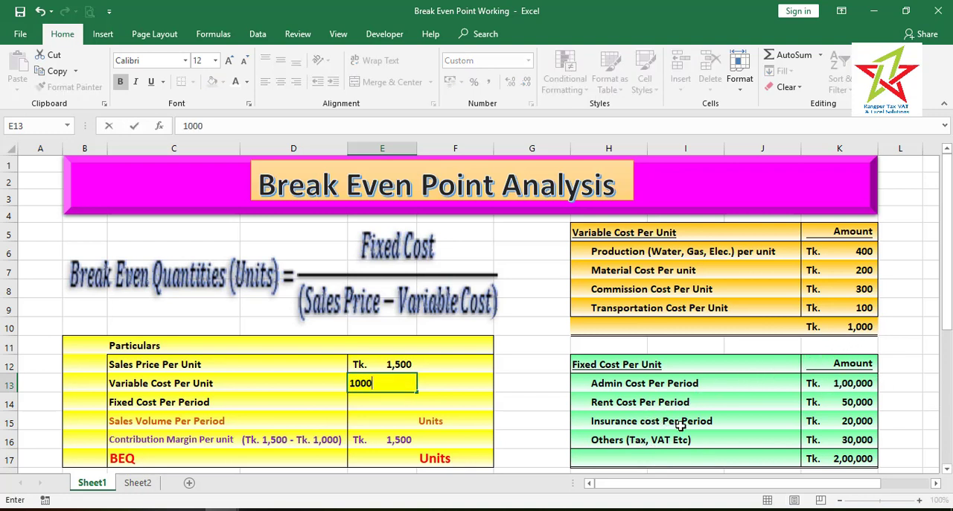
key("Return")
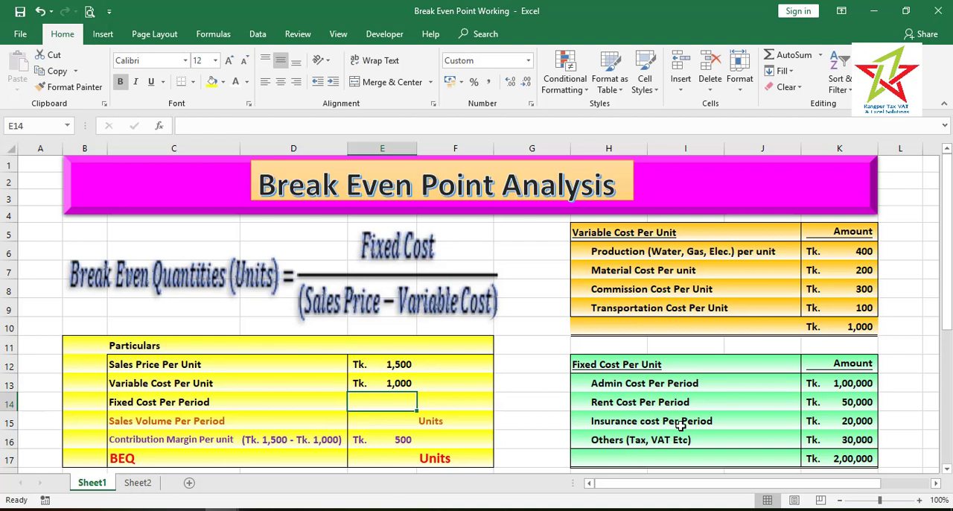
Enter a Fixed Cost Per Period of 200000 and a Sales Volume Per Period of 100 units in the Particulars table
type("200000")
key("Return")
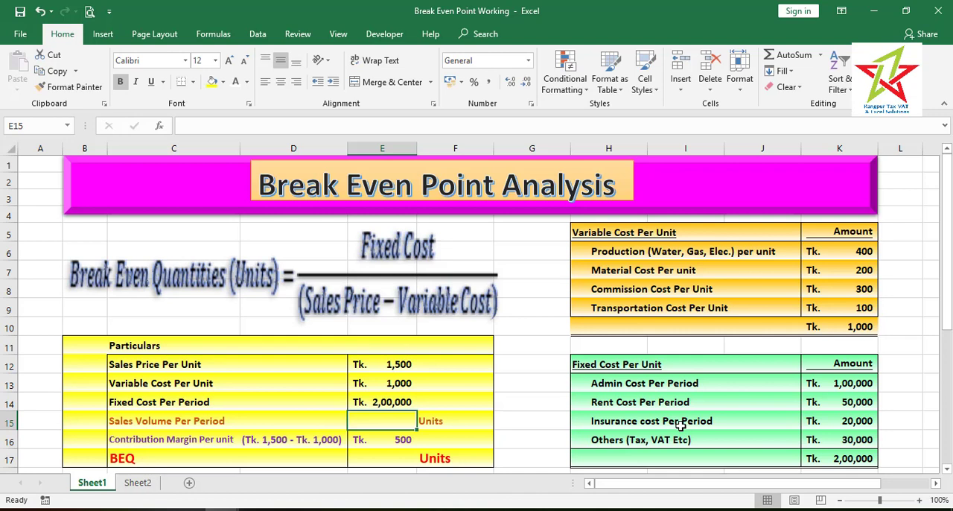
type("100")
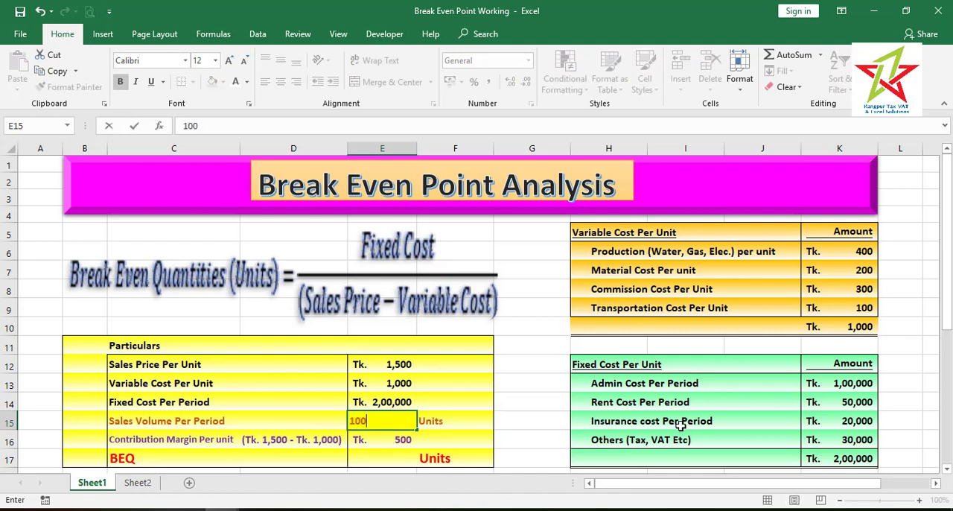
key("Return")
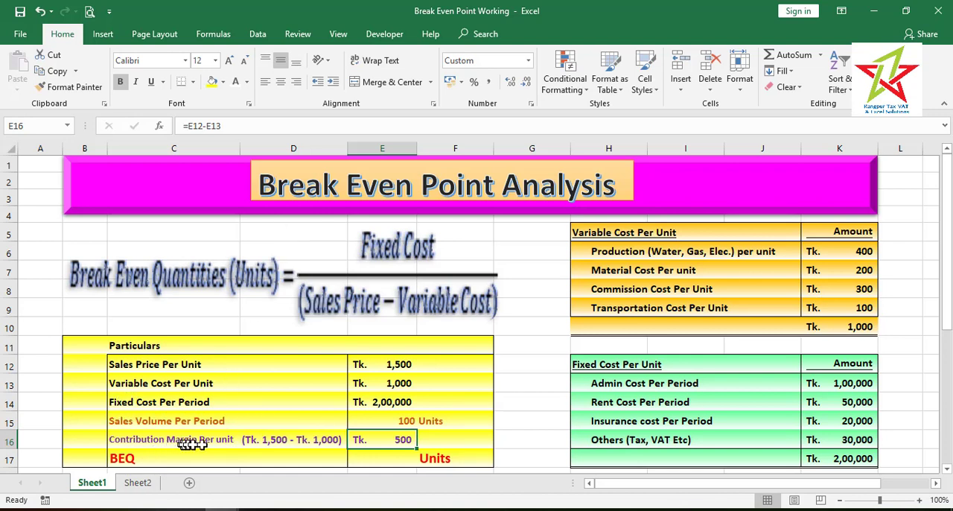
left_click(387, 366)
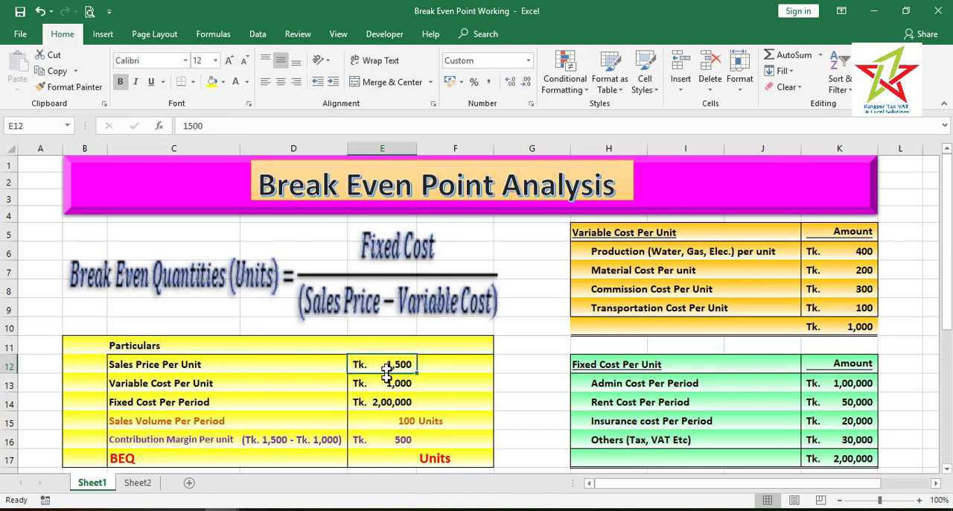
left_click(387, 389)
left_click(392, 442)
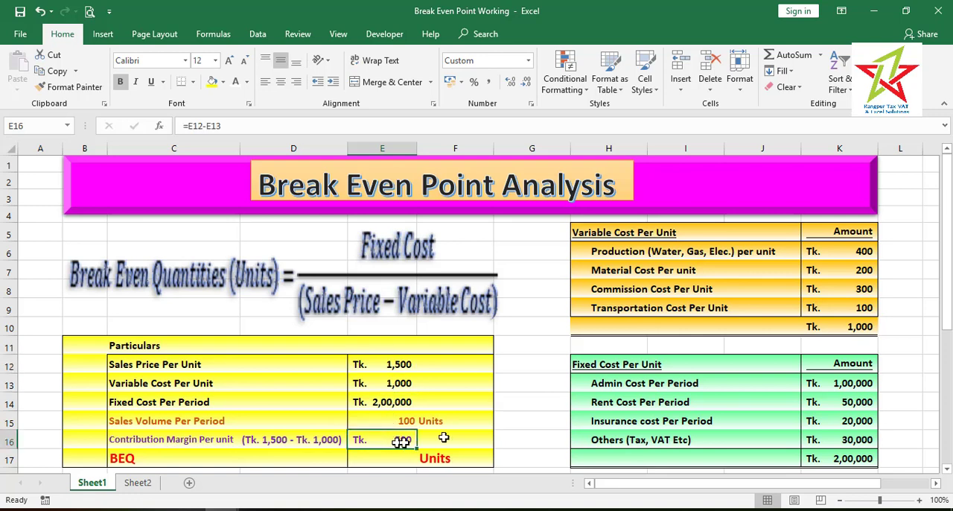
Calculate the BEQ in the Particulars table with the formula =E14/(E12-E13)
left_click_drag(950, 314, 950, 359)
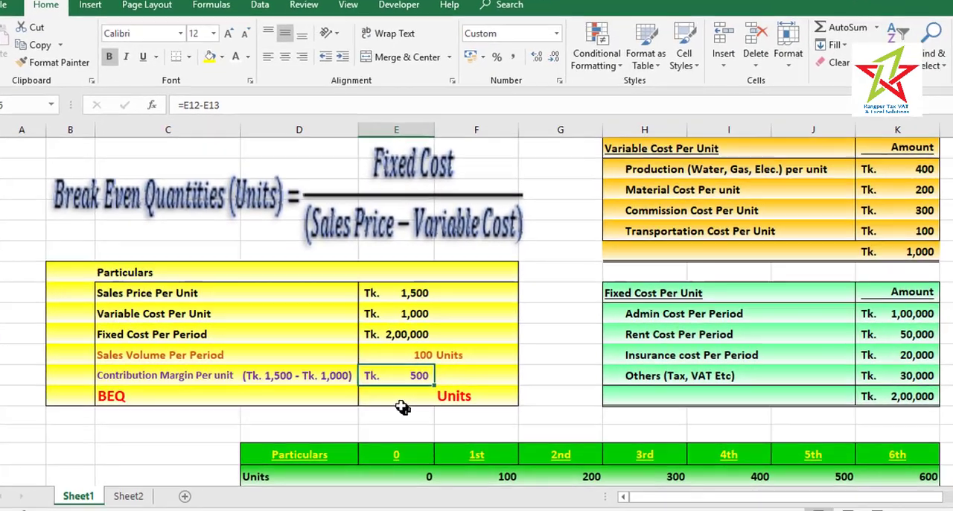
left_click(383, 391)
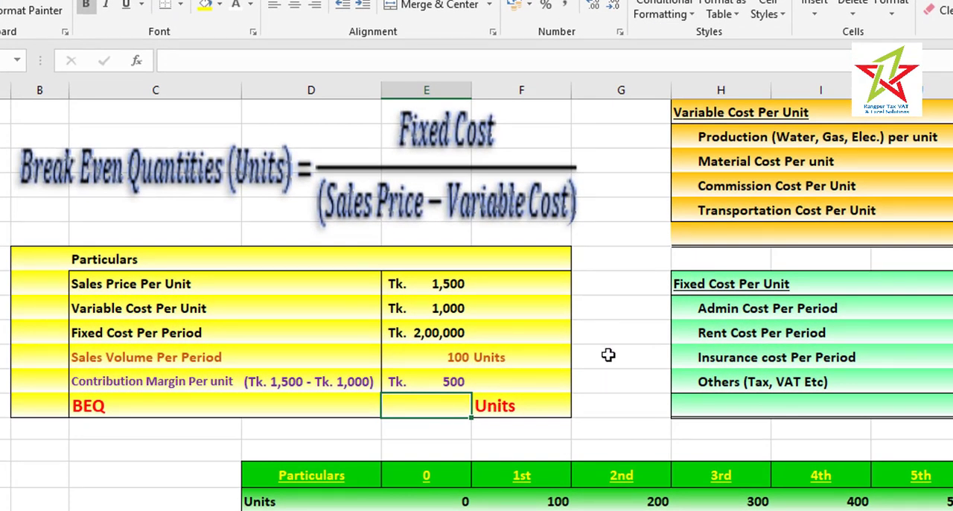
type("=")
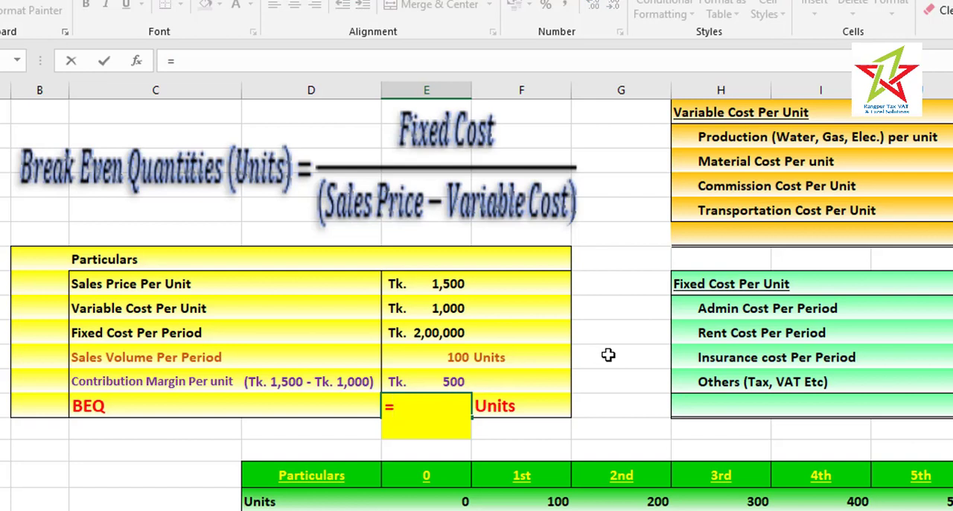
left_click(423, 337)
type("/")
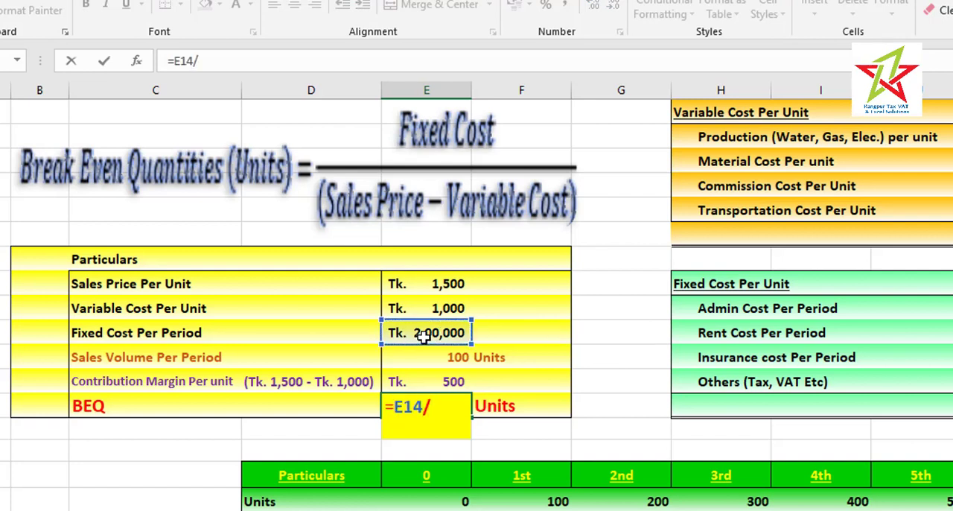
type("(")
left_click(438, 283)
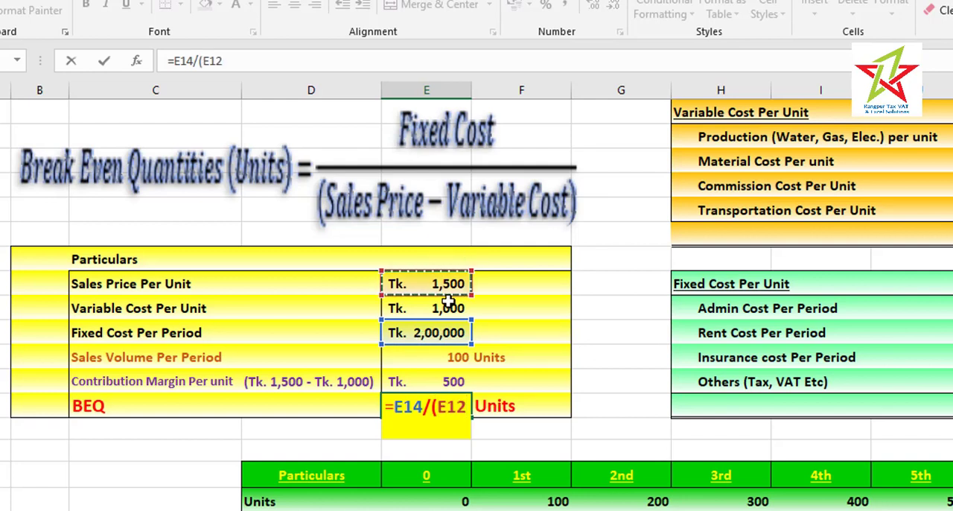
type("-")
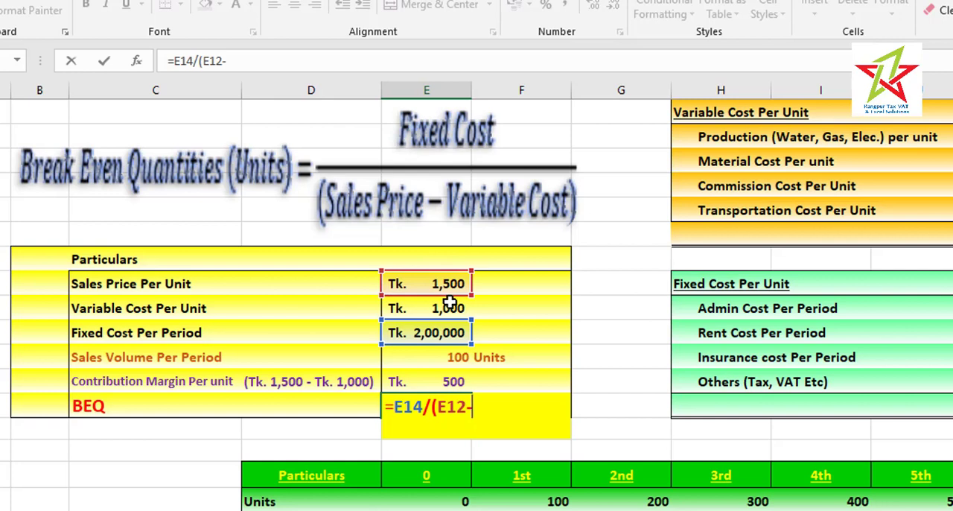
left_click(440, 307)
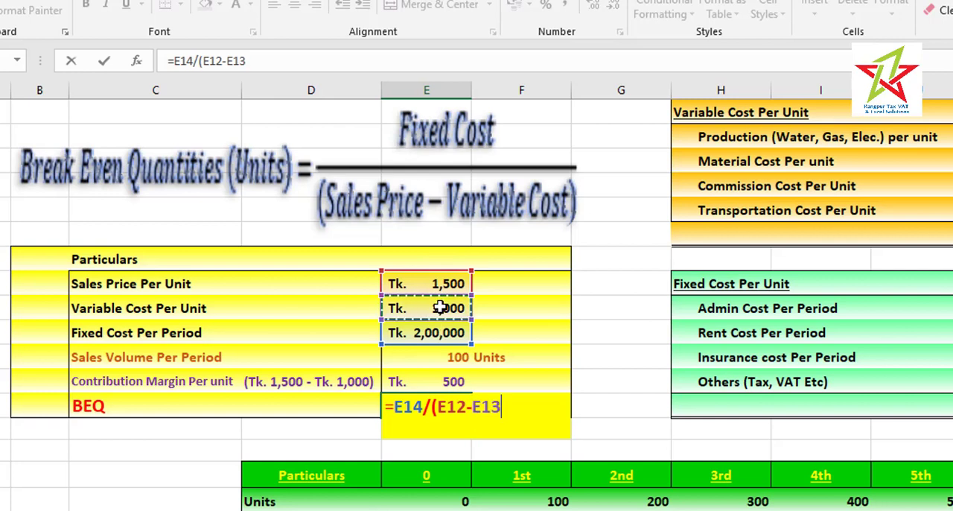
type(")")
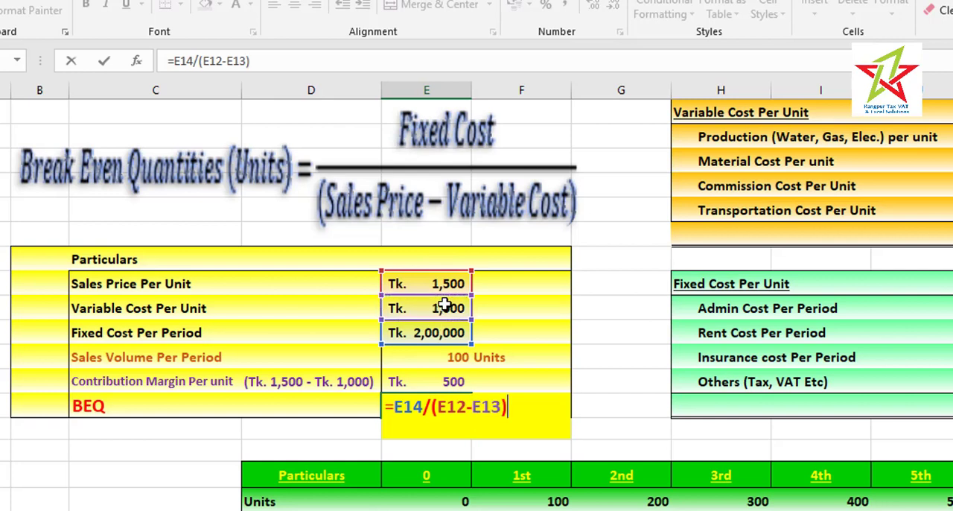
key("Return")
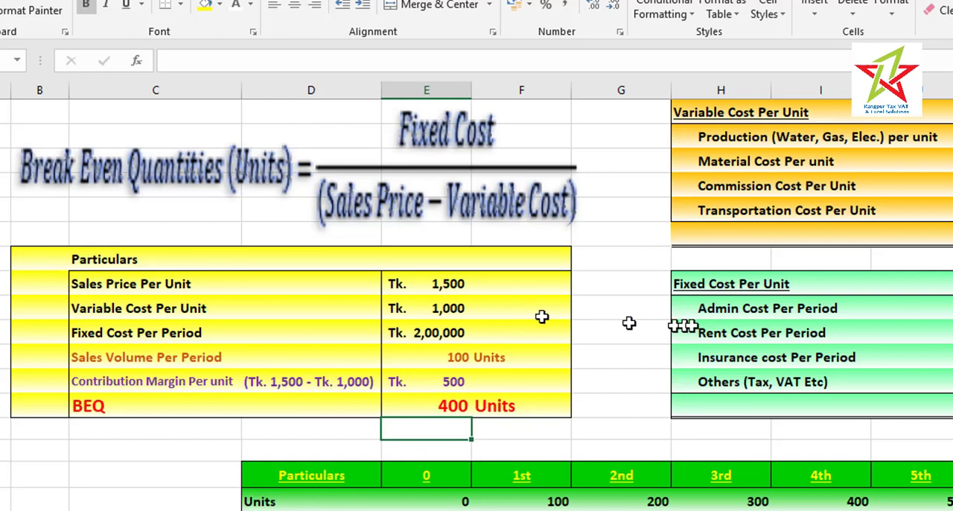
In the Sales Price row, enter =$E$12*E21 for period 0 and fill the formula across to the 6th period
scroll(477, 298, "down", 2)
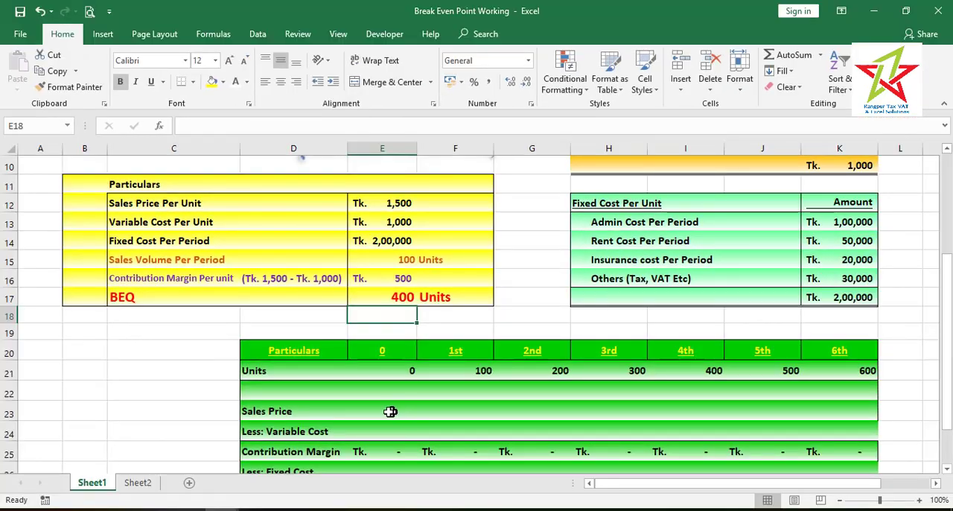
left_click(454, 430)
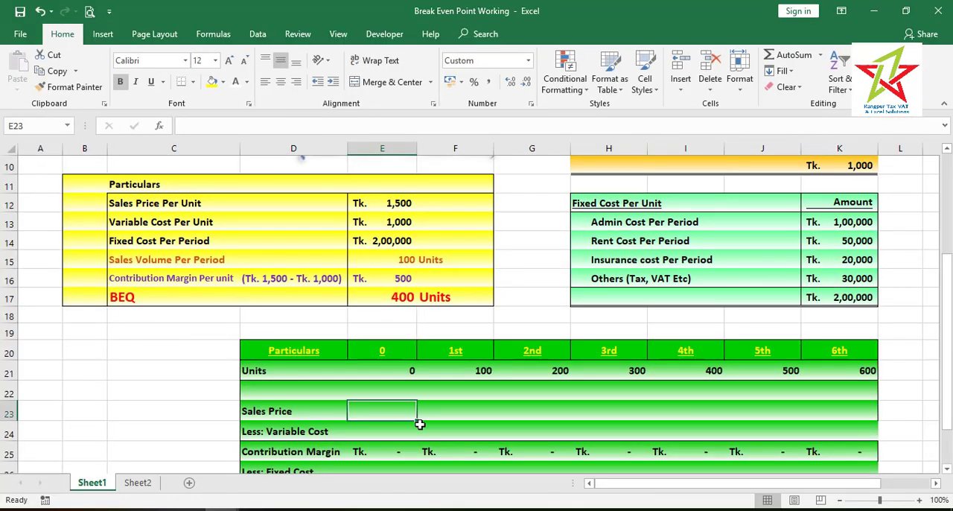
type("=")
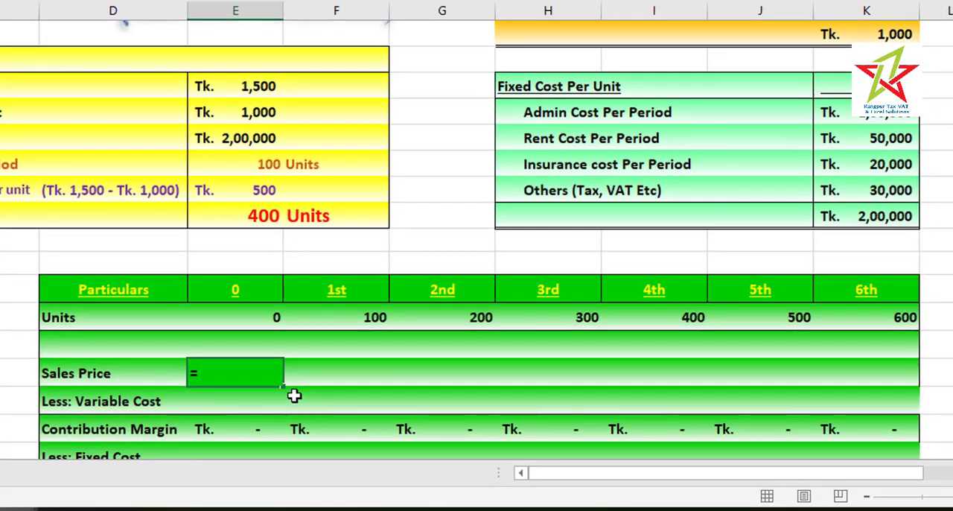
left_click(239, 87)
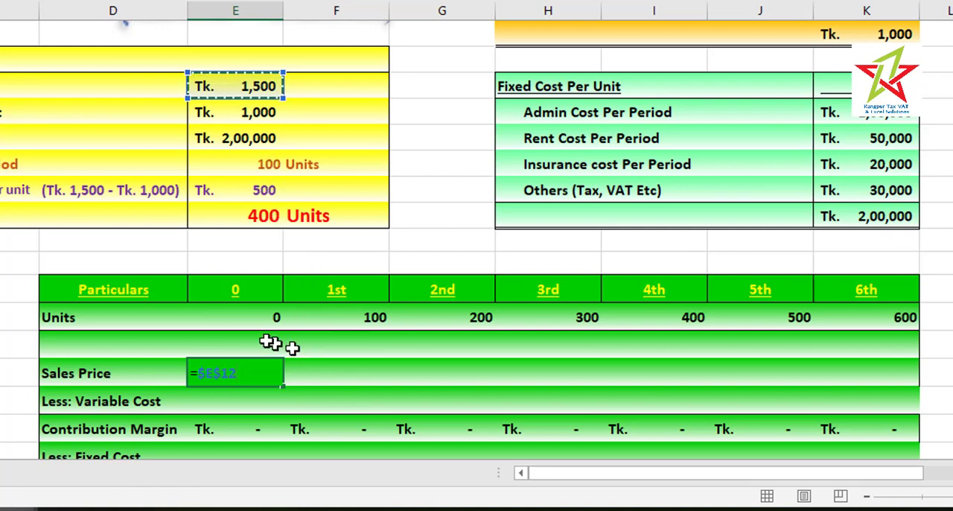
type("*")
left_click(249, 313)
key("ctrl+Return")
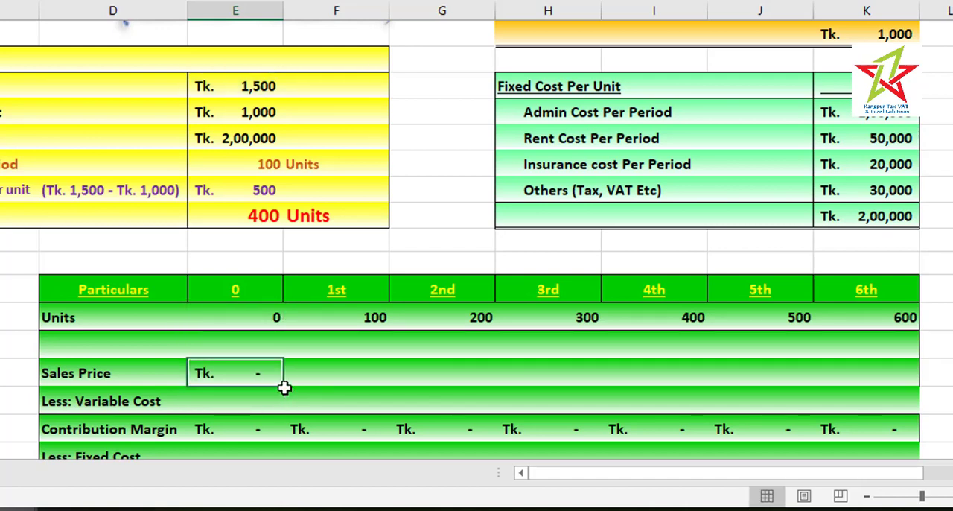
left_click_drag(285, 387, 884, 387)
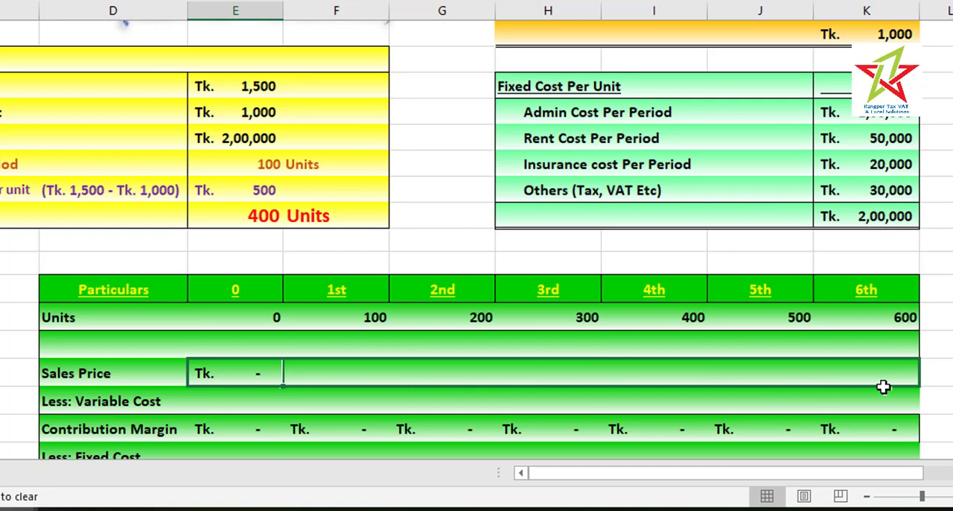
left_click_drag(883, 386, 883, 388)
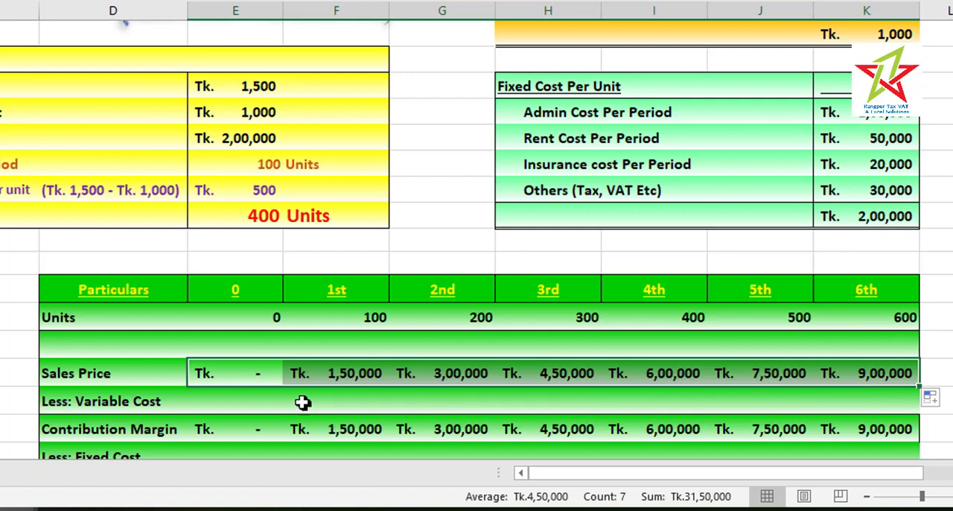
In the Less: Variable Cost row, enter =$E$13*E21 for period 0 and fill it across to the 6th period
left_click(257, 399)
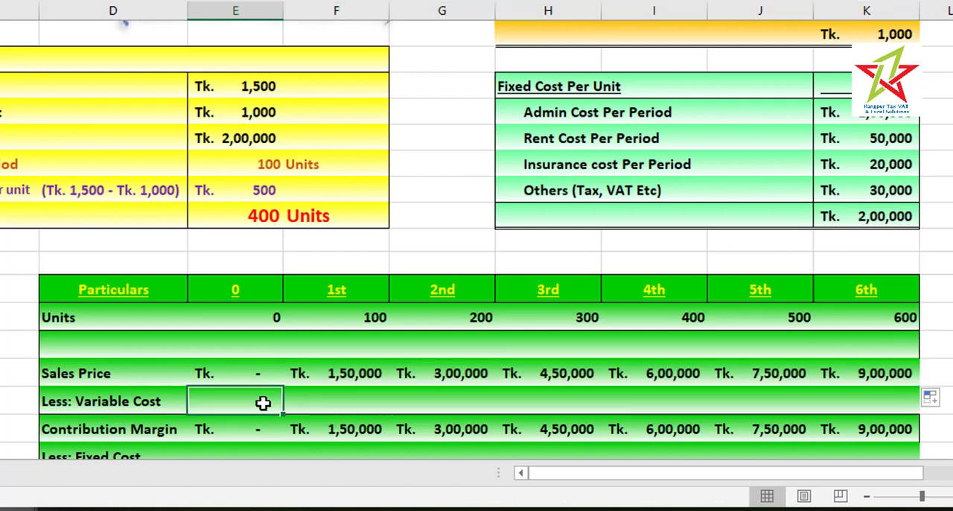
type("=")
left_click(237, 112)
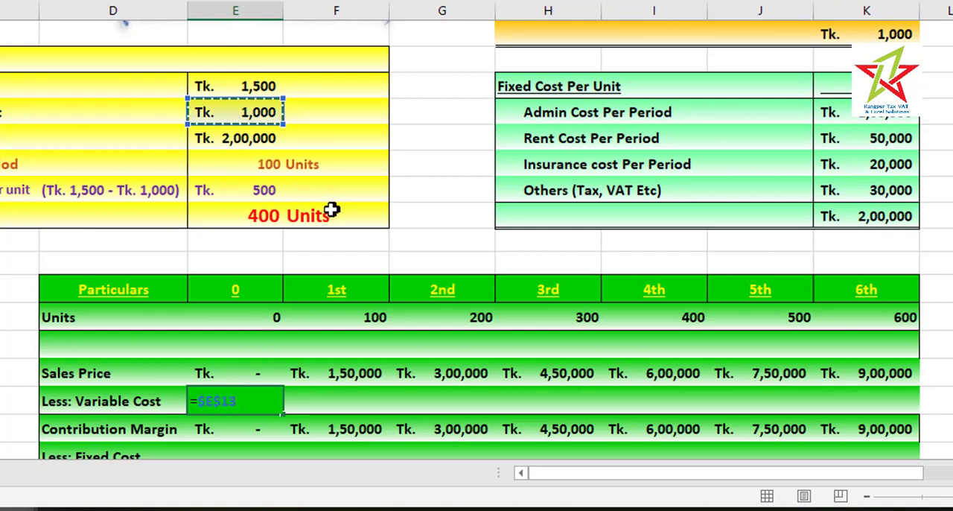
type("*")
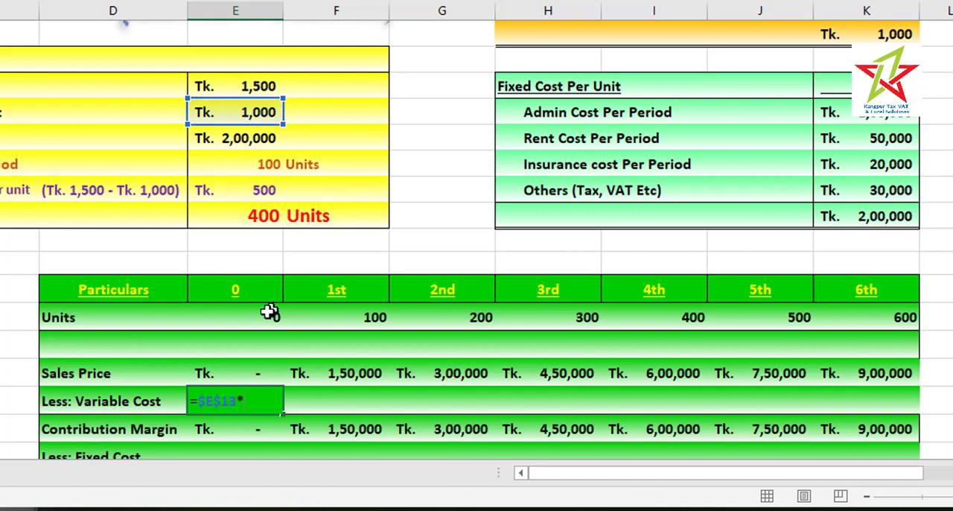
left_click(266, 313)
key("Return")
left_click(249, 395)
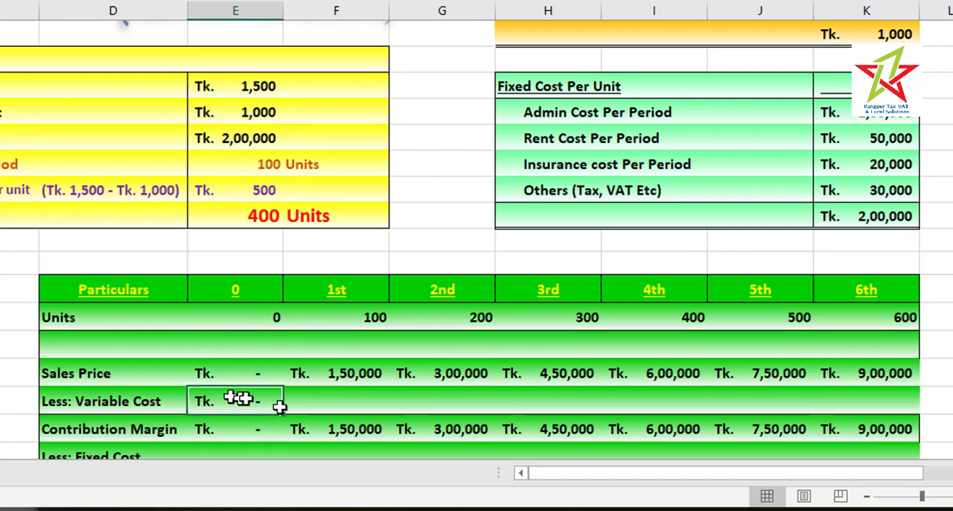
left_click_drag(287, 406, 909, 402)
In the Contribution Margin row, enter =E23-E24 for period 0 and fill it across to the 6th period
left_click(255, 430)
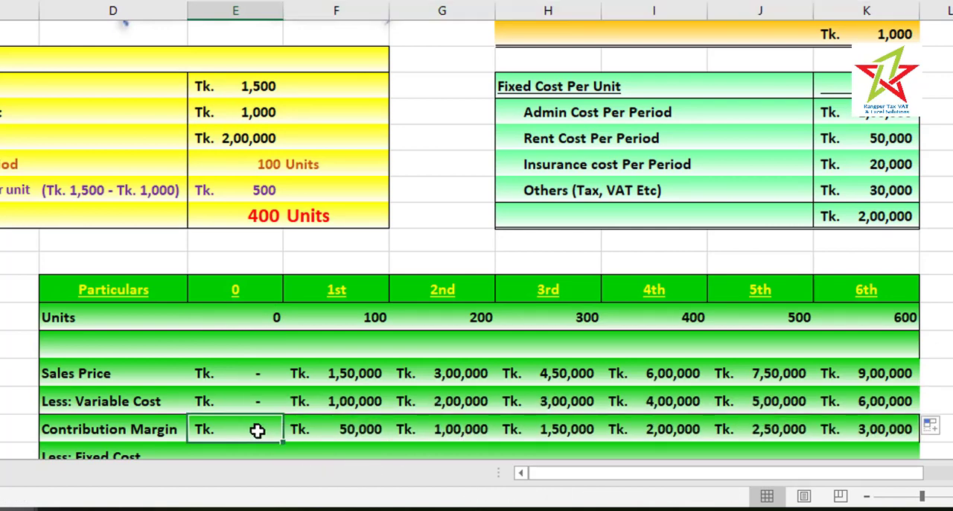
type("=")
left_click(252, 372)
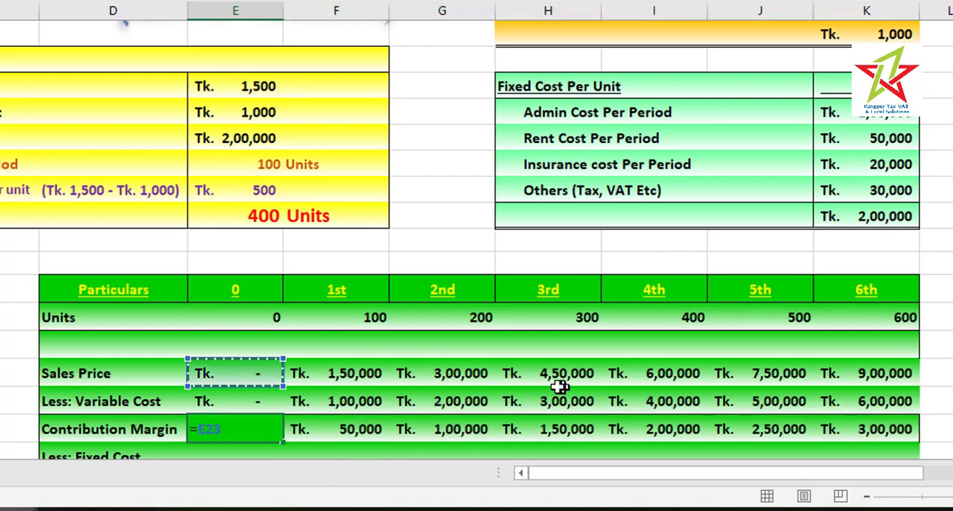
type("-")
left_click(241, 395)
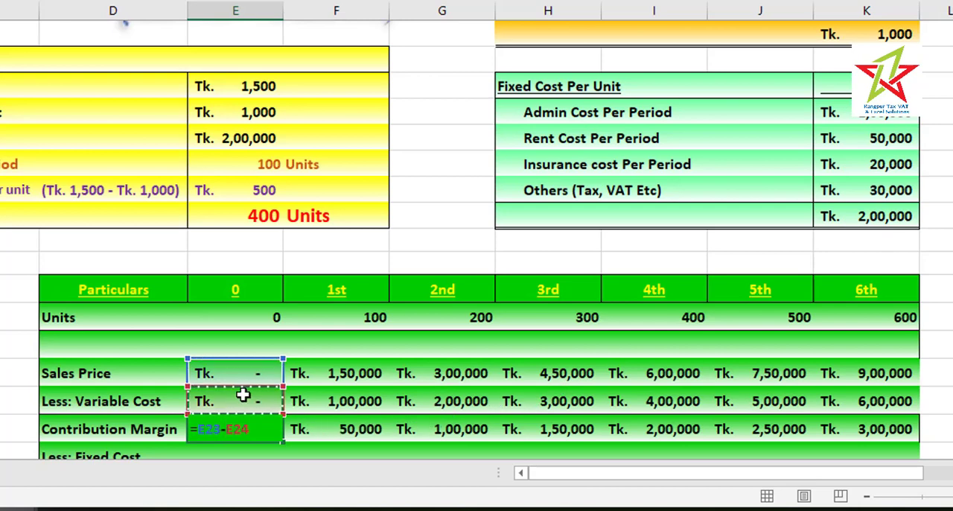
key("Return")
left_click(254, 406)
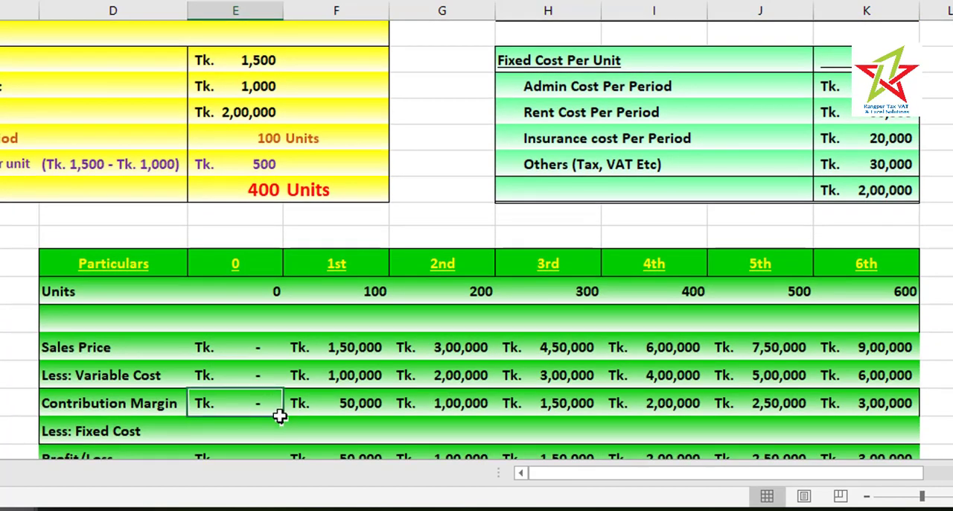
left_click_drag(279, 415, 916, 409)
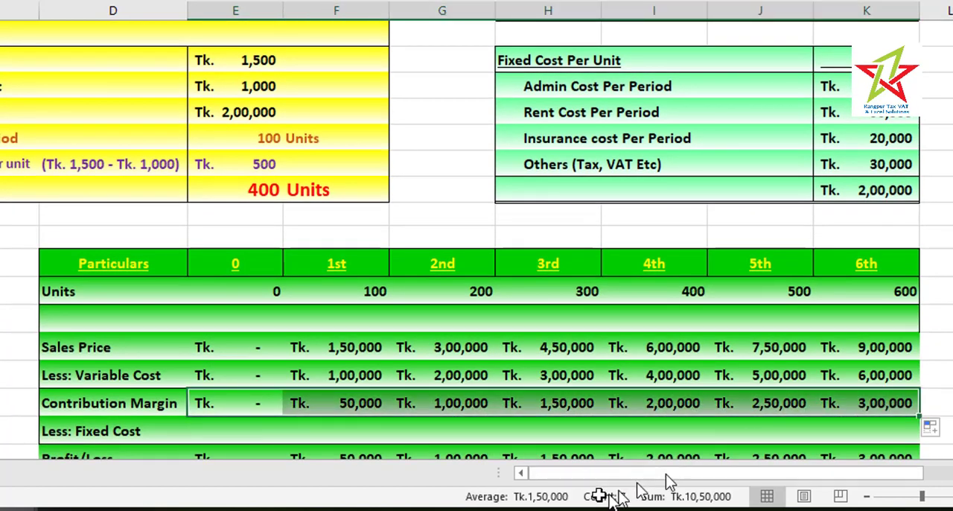
In the Less: Fixed Cost row, enter =$E$14 for period 0 and fill it across to the 6th period
left_click(234, 438)
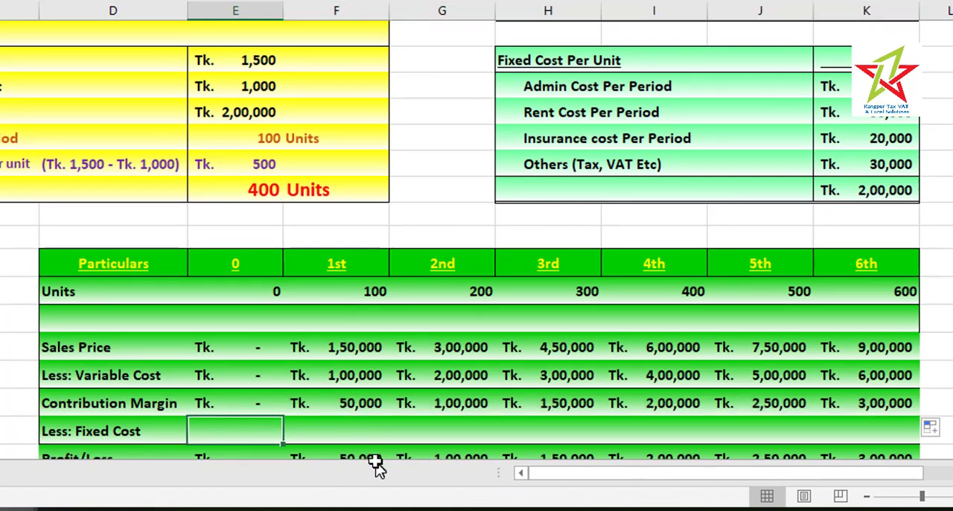
type("=")
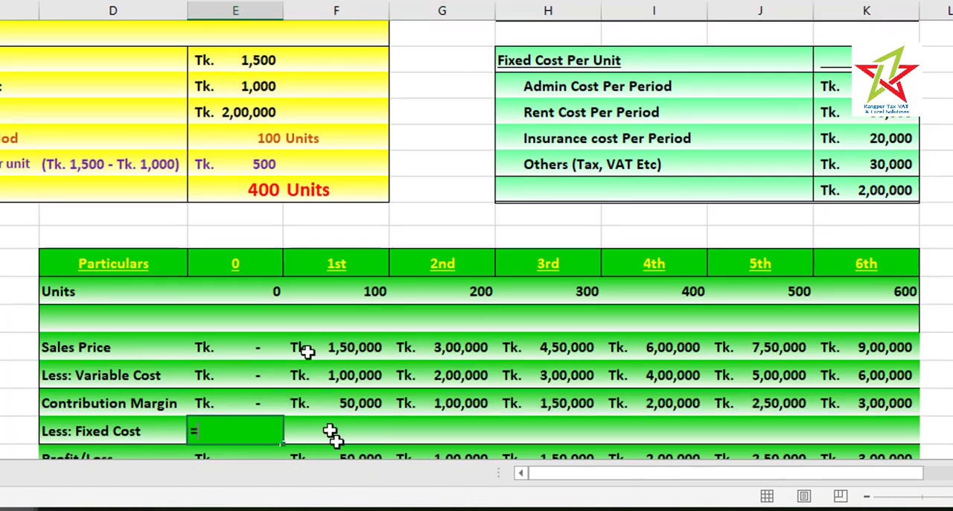
left_click(264, 112)
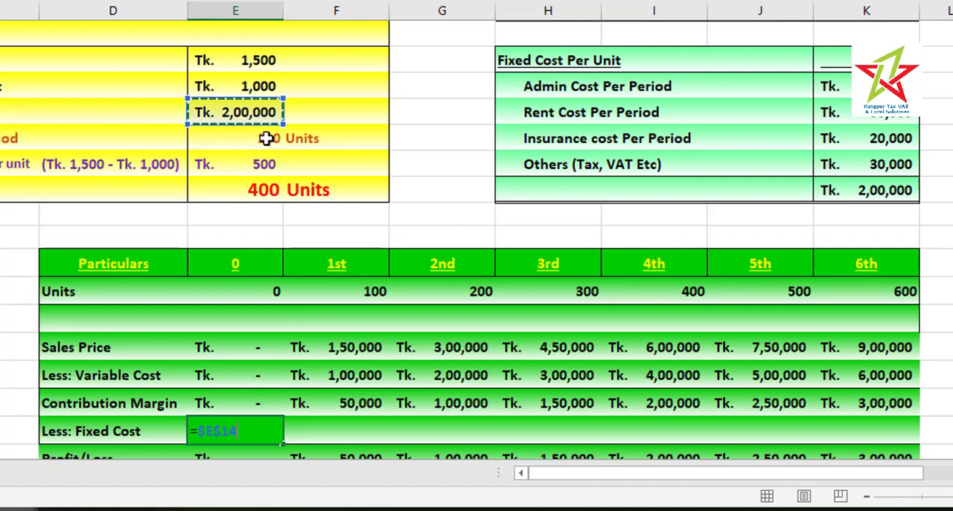
key("Return")
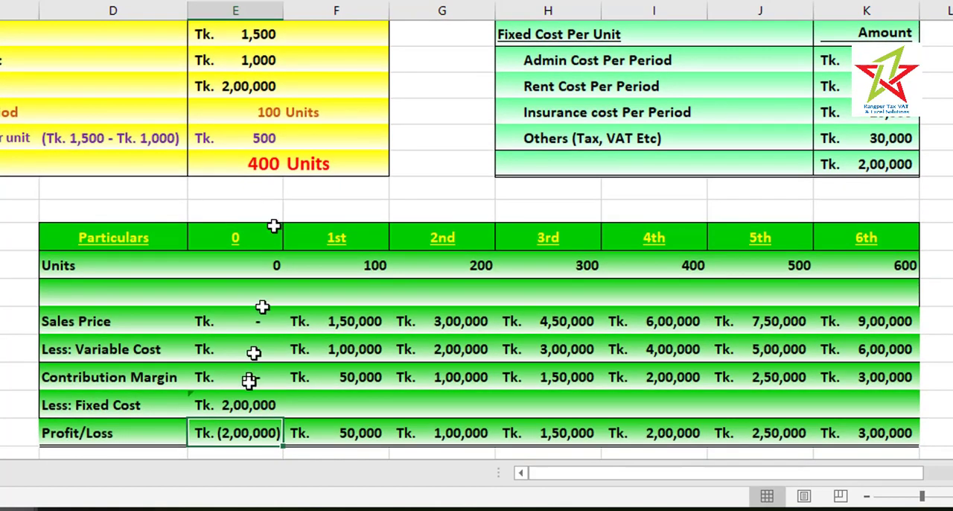
left_click(247, 404)
left_click_drag(283, 419, 886, 447)
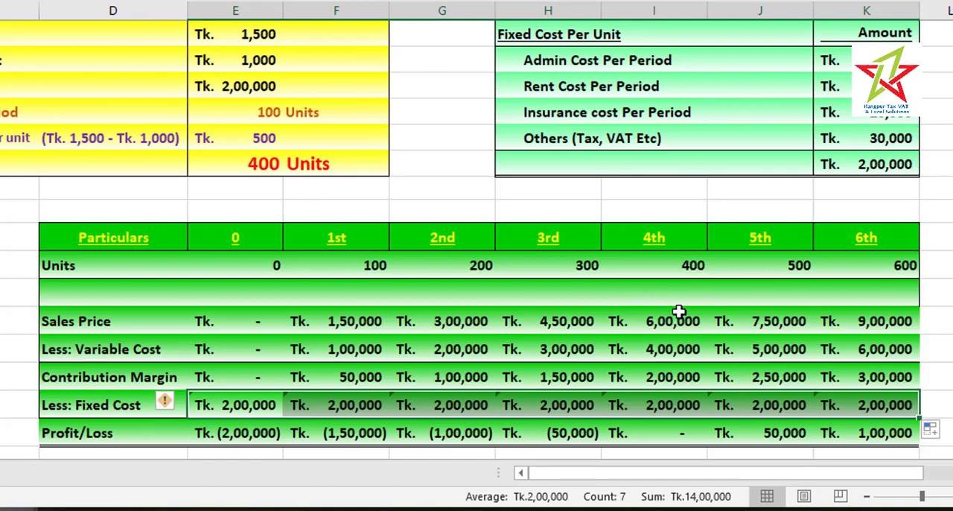
Check the 4th period's variable and fixed cost cells and select the table body from Units to Profit/Loss, D21:K27
left_click(665, 351)
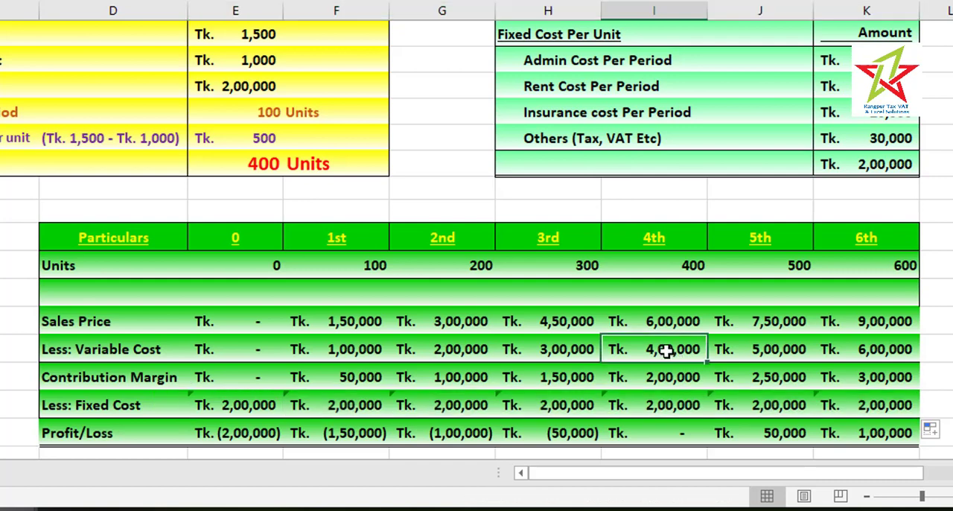
left_click(673, 406)
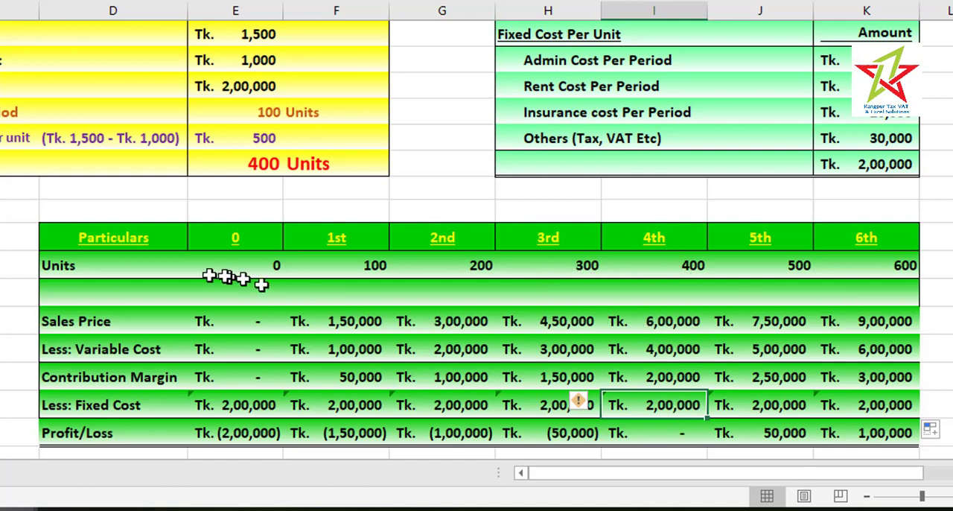
left_click_drag(70, 257, 862, 430)
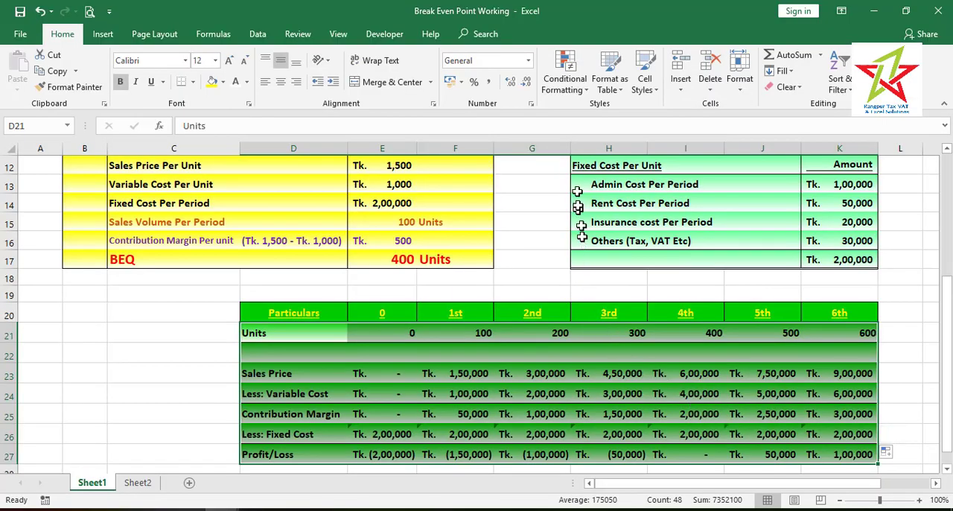
Create a formula-based conditional formatting rule for the selected table body with the formula =$E$17=D$21
left_click(569, 90)
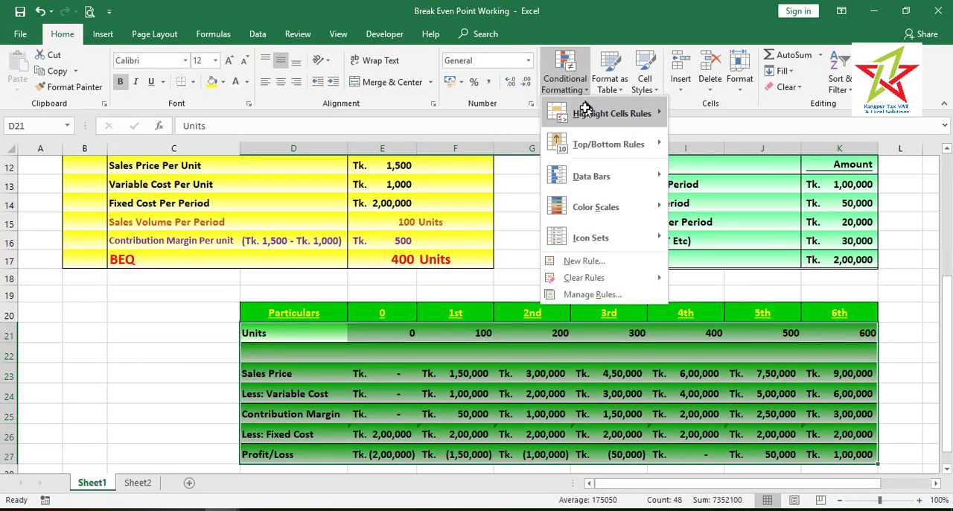
left_click(571, 295)
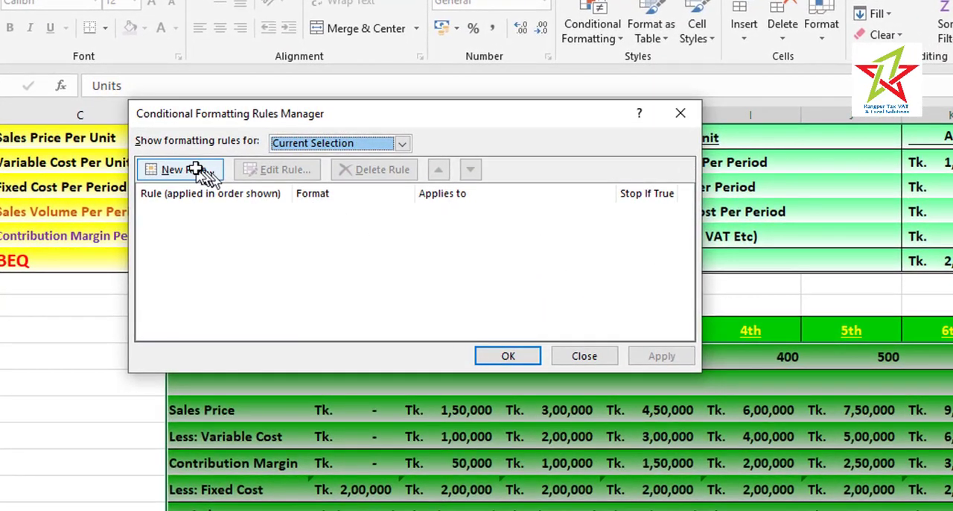
left_click(244, 185)
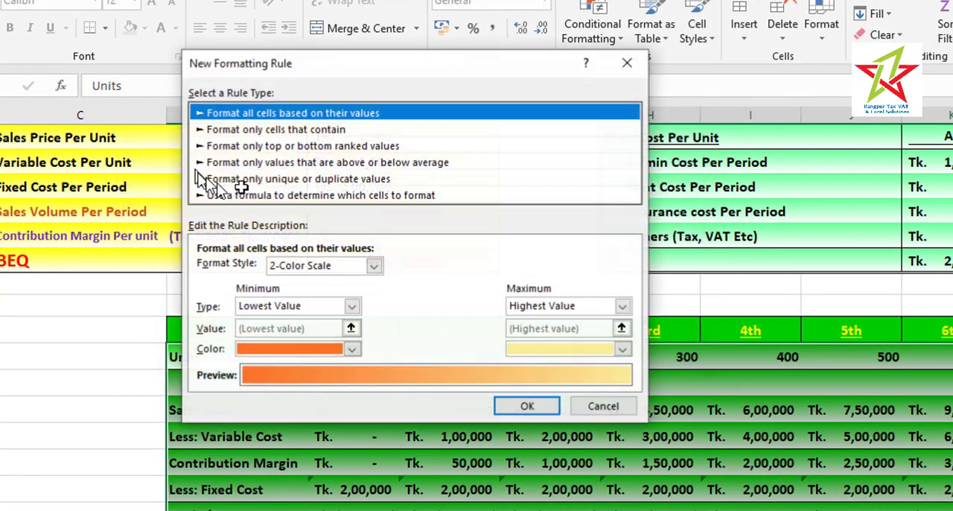
left_click(293, 195)
left_click_drag(337, 58, 633, 9)
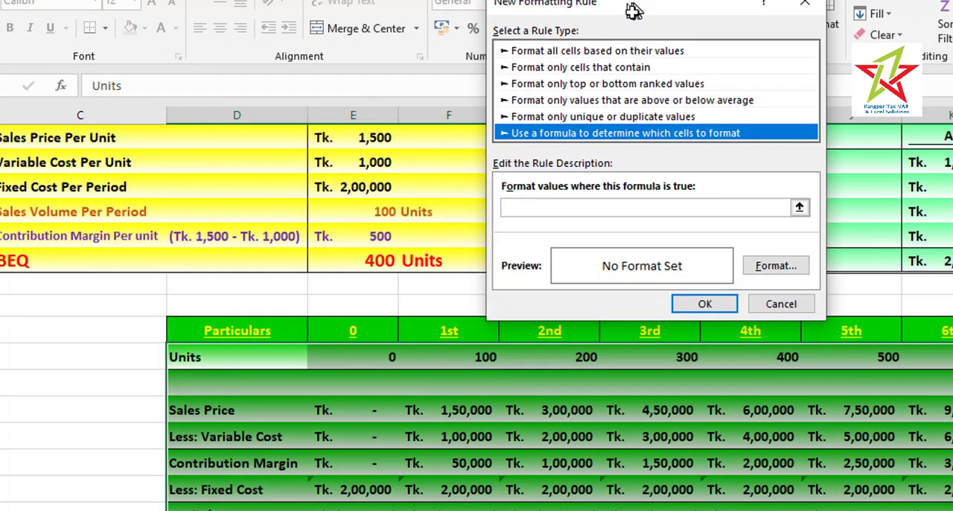
left_click(519, 210)
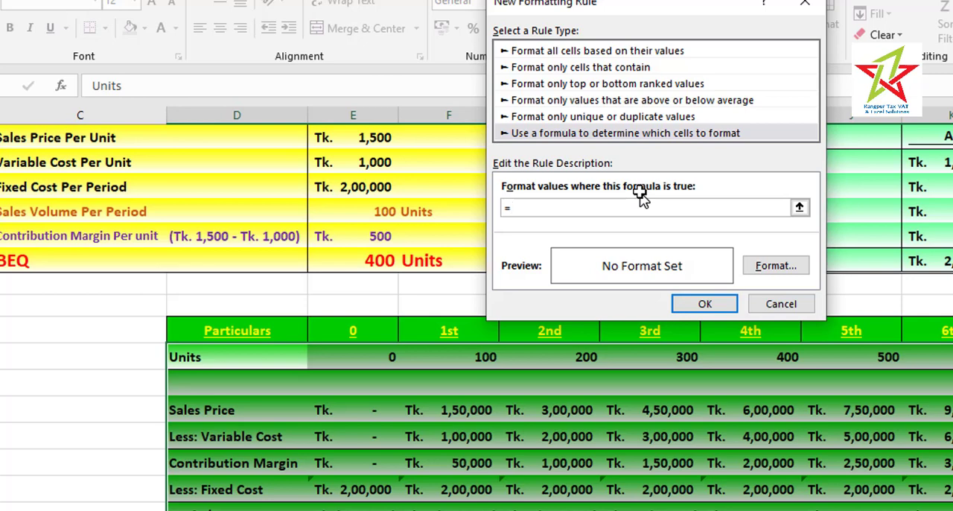
left_click(377, 260)
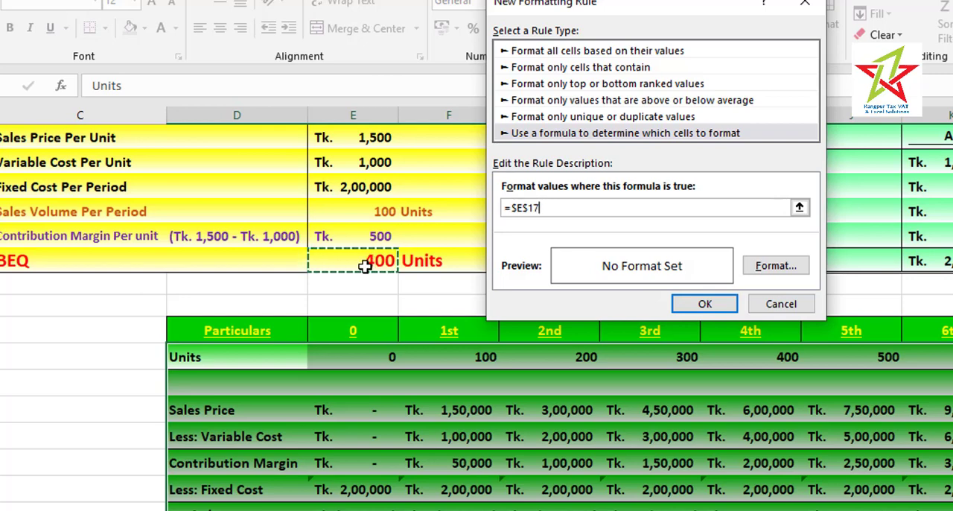
type("=")
left_click(273, 356)
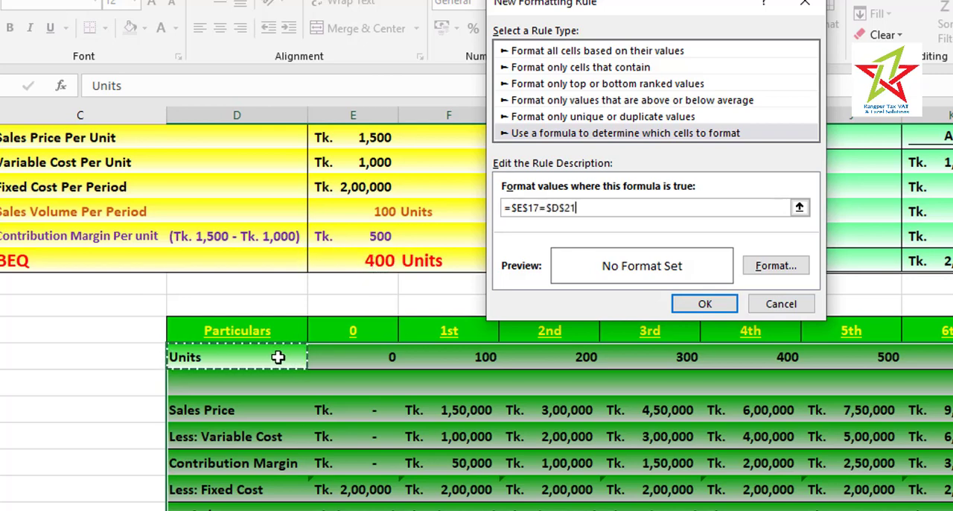
key("F4")
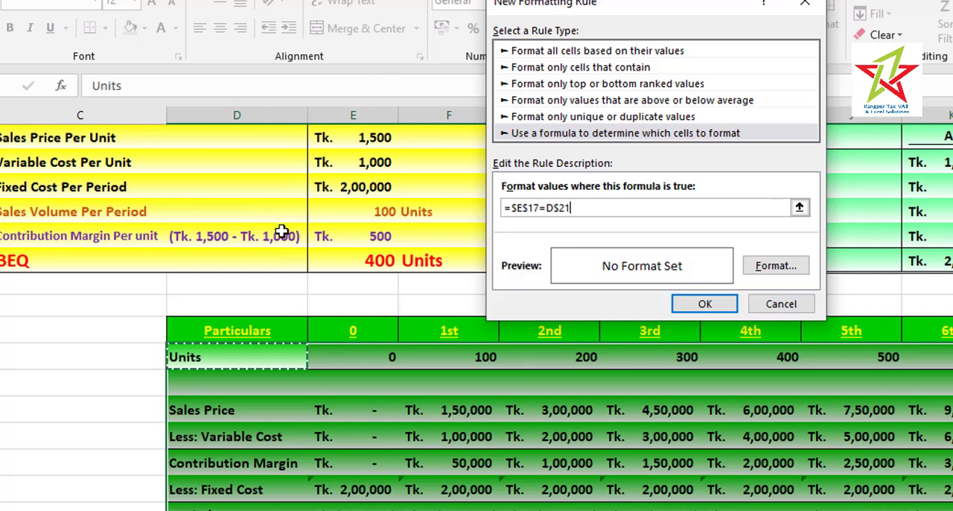
Give the new rule a blue, bold font format and apply it to D21:K27
left_click(781, 268)
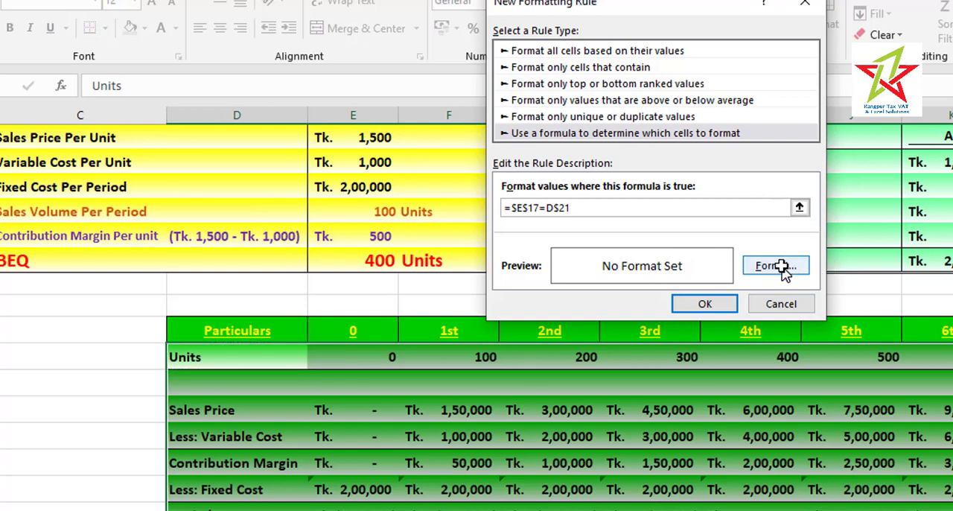
left_click(541, 175)
left_click(457, 374)
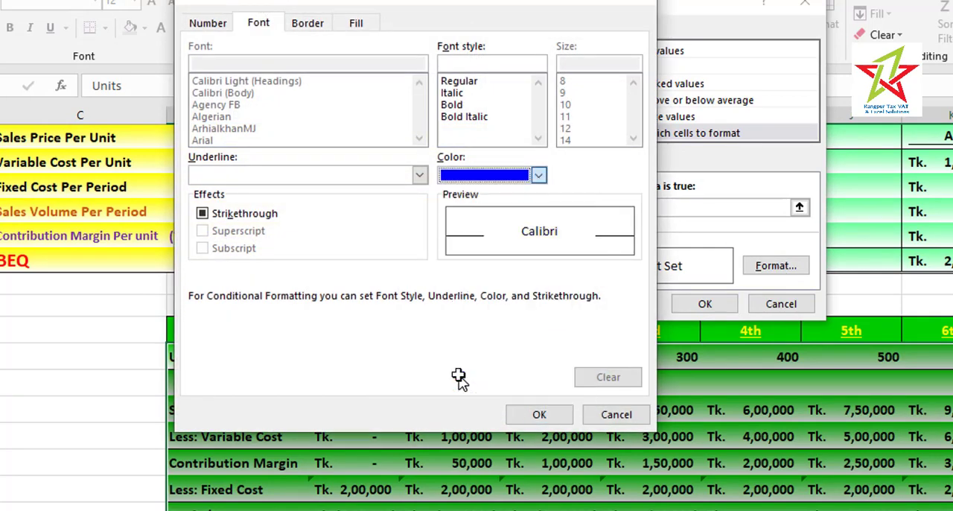
left_click(540, 413)
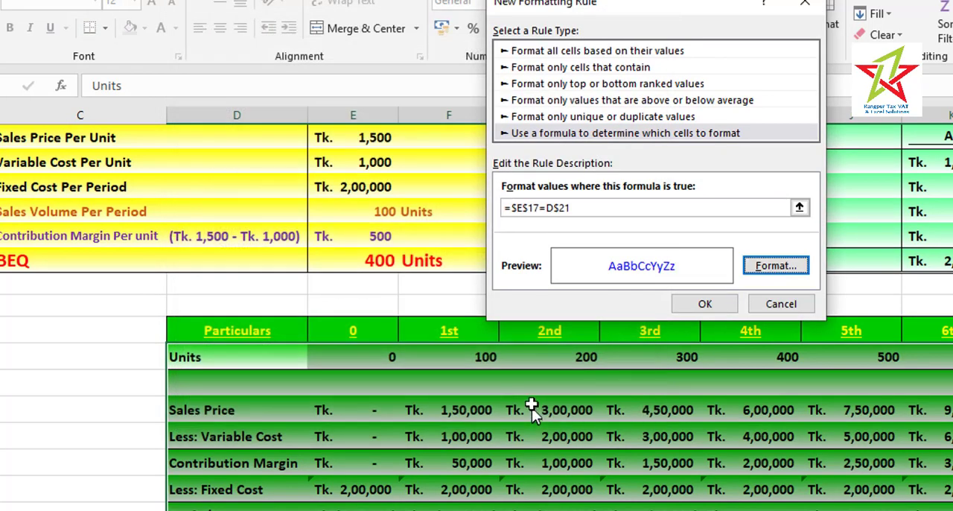
left_click(769, 267)
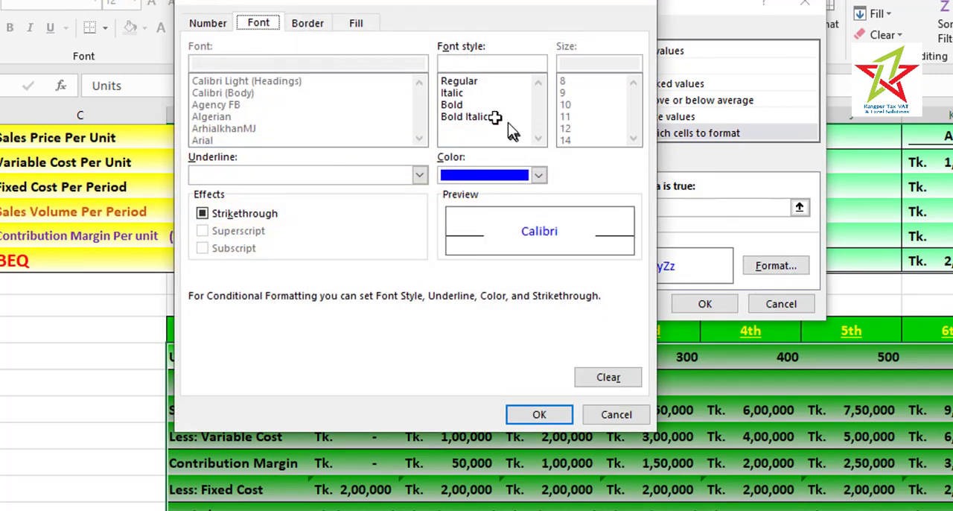
left_click(460, 106)
left_click(530, 414)
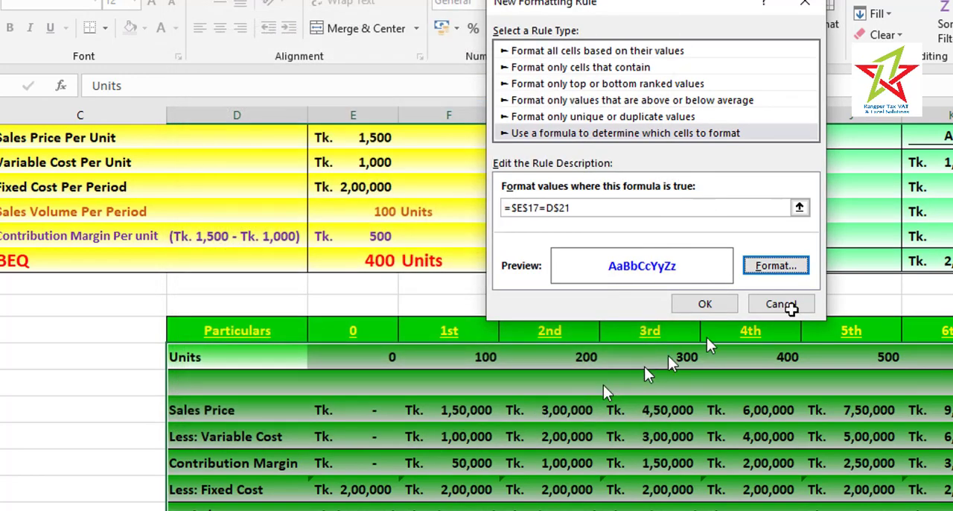
left_click(704, 302)
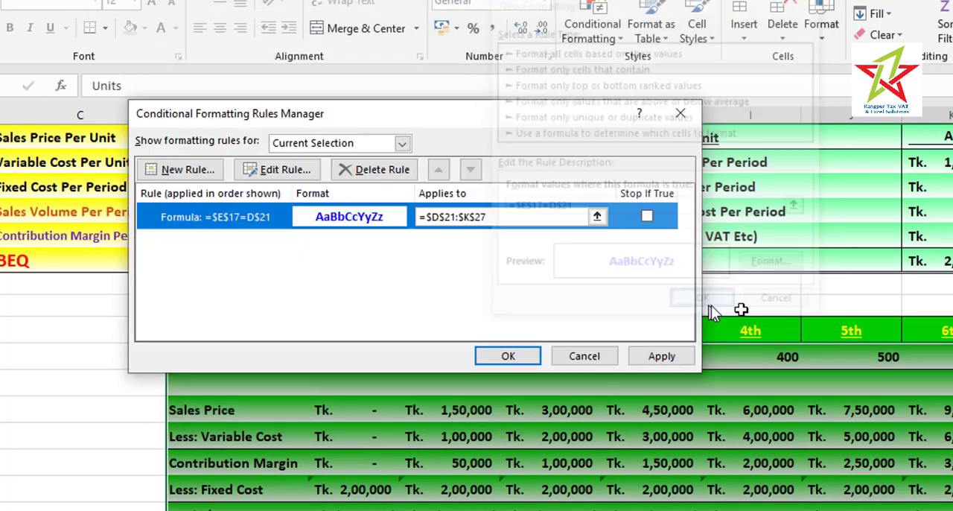
left_click(664, 358)
left_click(526, 354)
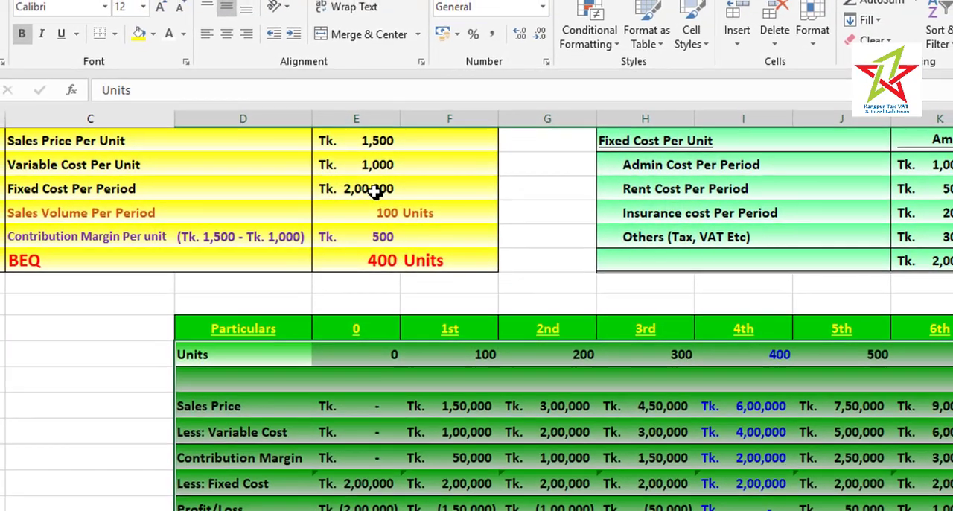
Change Fixed Cost Per Period in E14 to 300000 to test the break-even highlighting
left_click(372, 187)
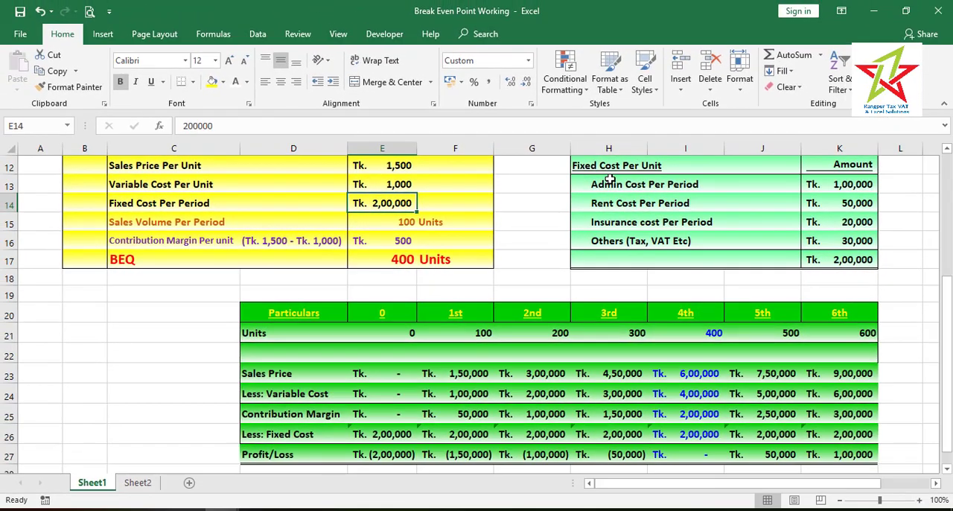
type("30")
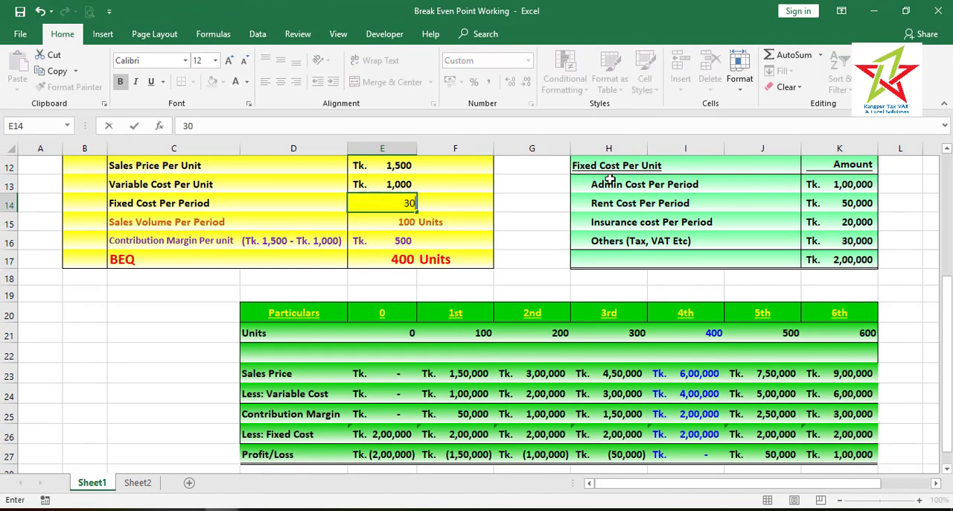
key("Return")
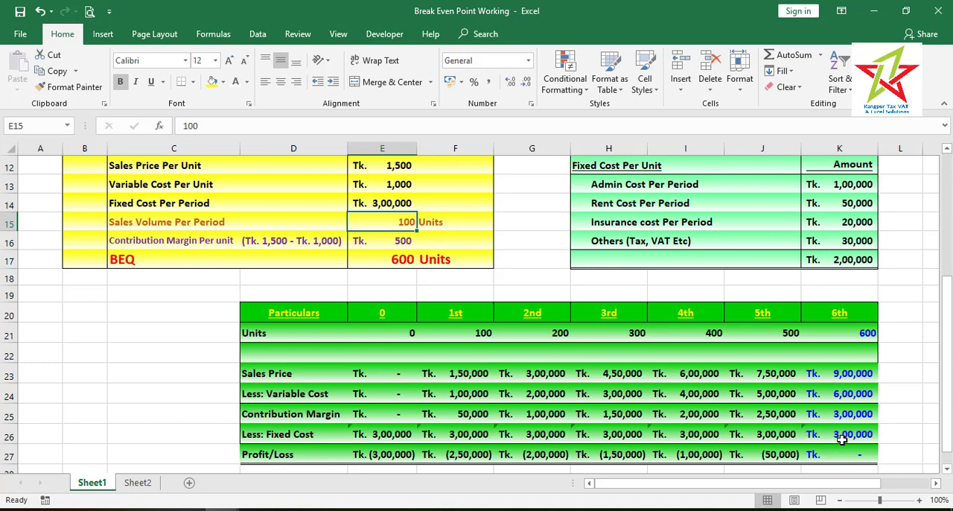
On Sheet2, enter Sales Price Per Unit 1500, Variable Cost Per Unit 1000 and Fixed Cost Per Period 250000 in E2:E4
key("ctrl+Page_Down")
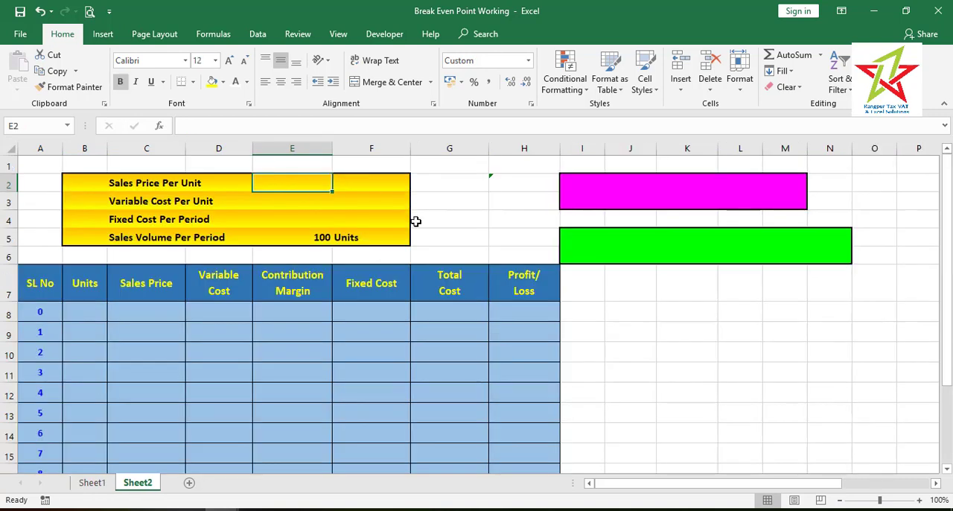
type("1500")
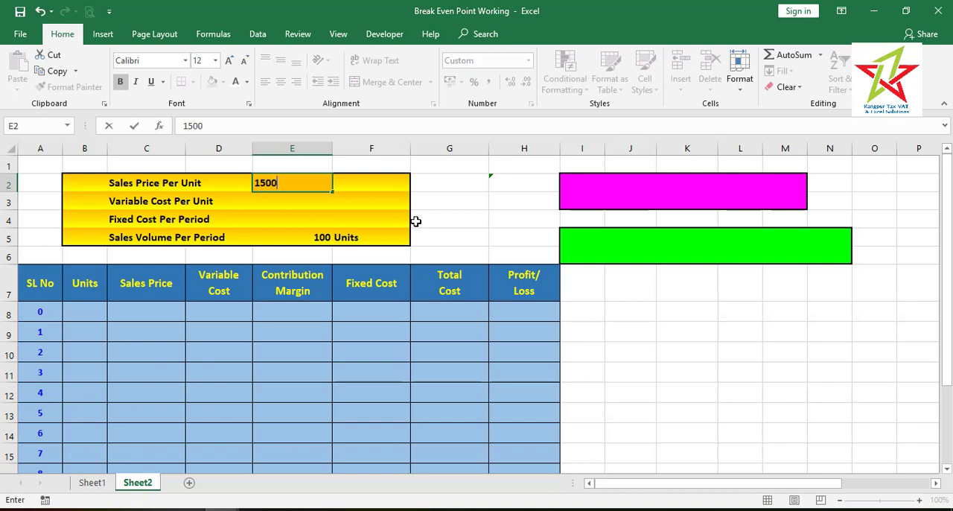
key("Return")
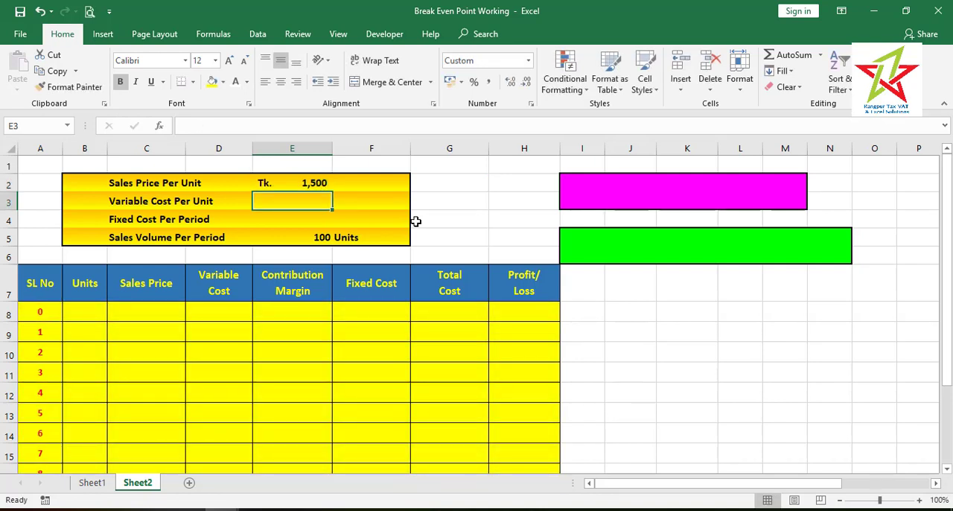
type("1")
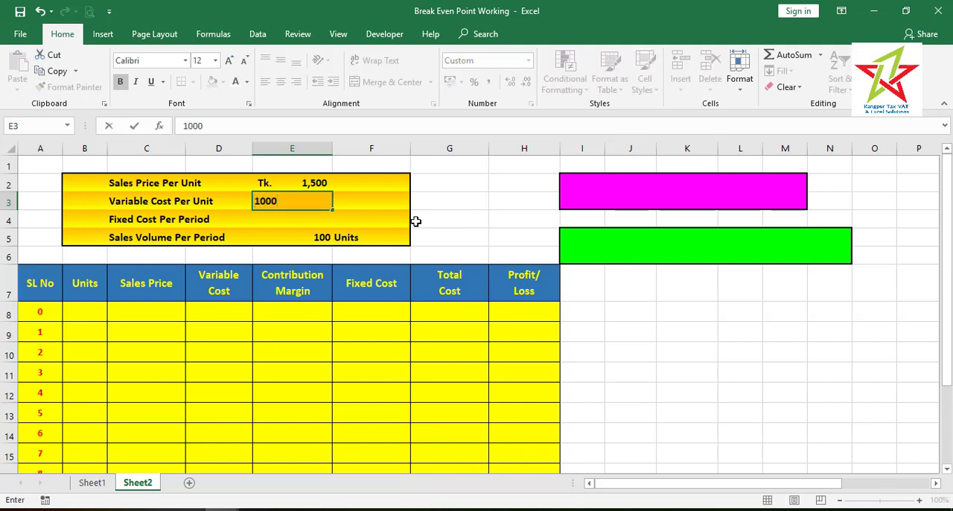
key("Return")
type("2500")
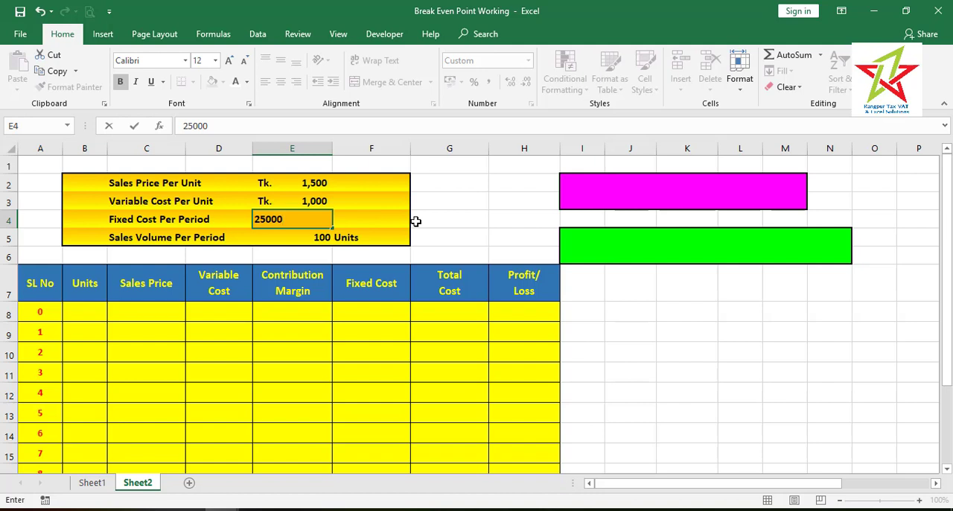
type("0")
key("Return")
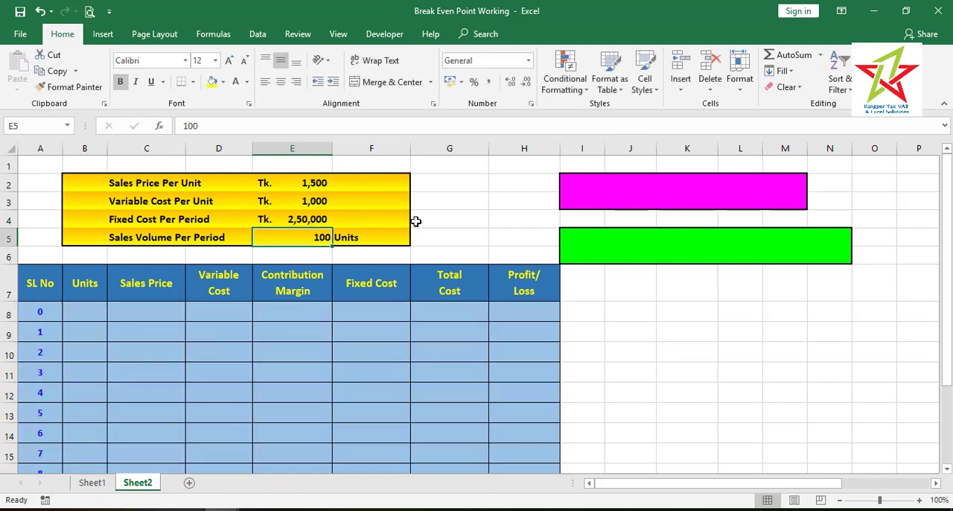
In the Units column, enter =A8*$E$5 in B8 and fill it down the table
left_click(138, 368)
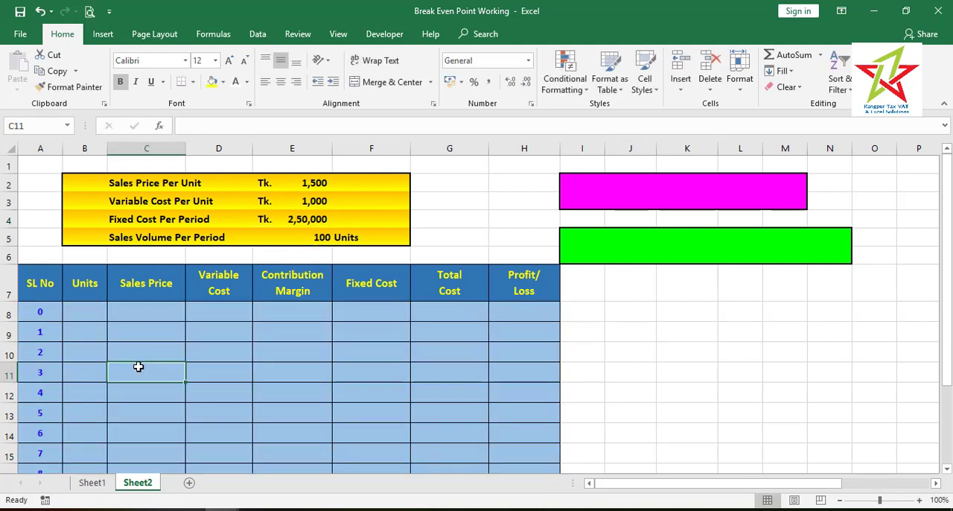
left_click(89, 314)
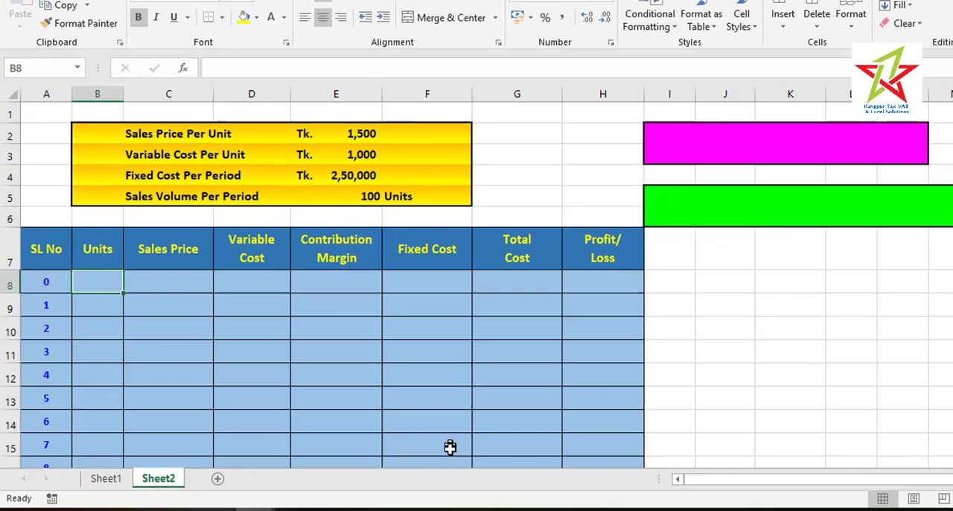
type("=")
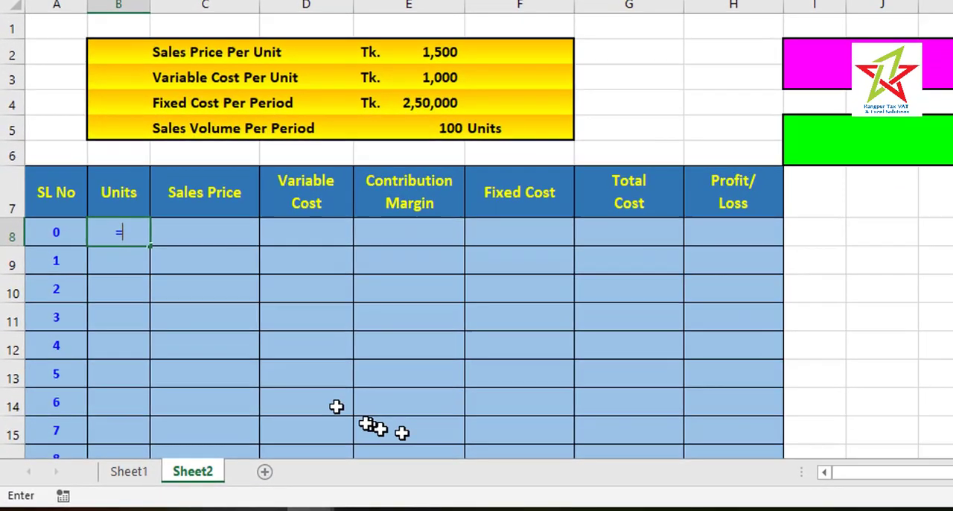
left_click(54, 235)
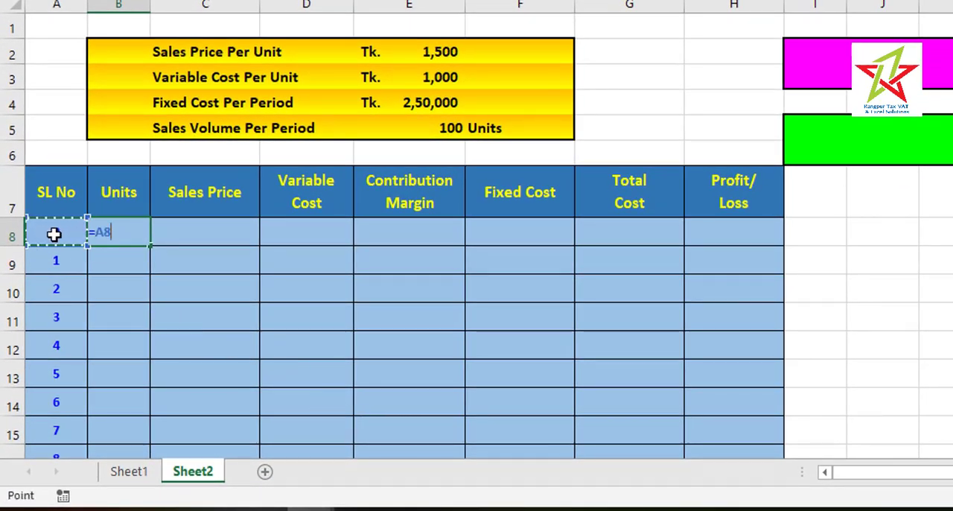
type("*")
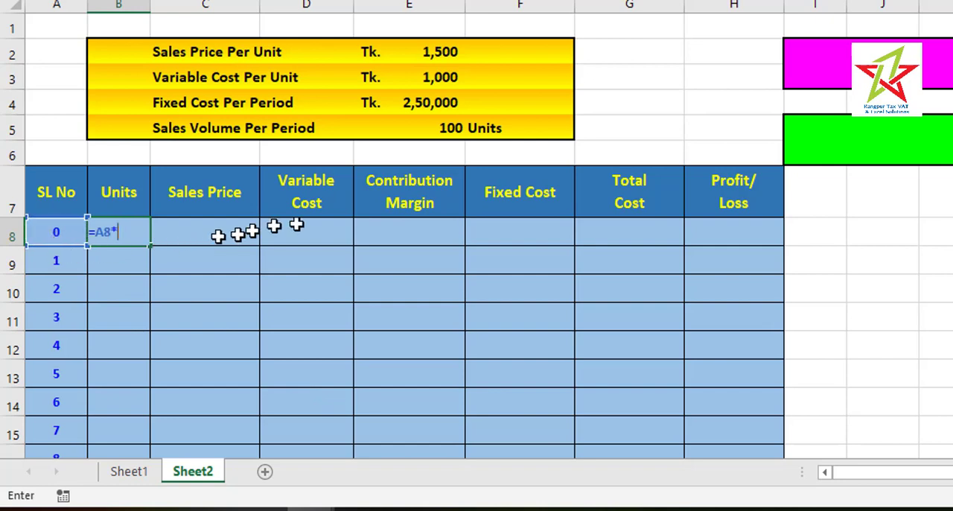
left_click(431, 133)
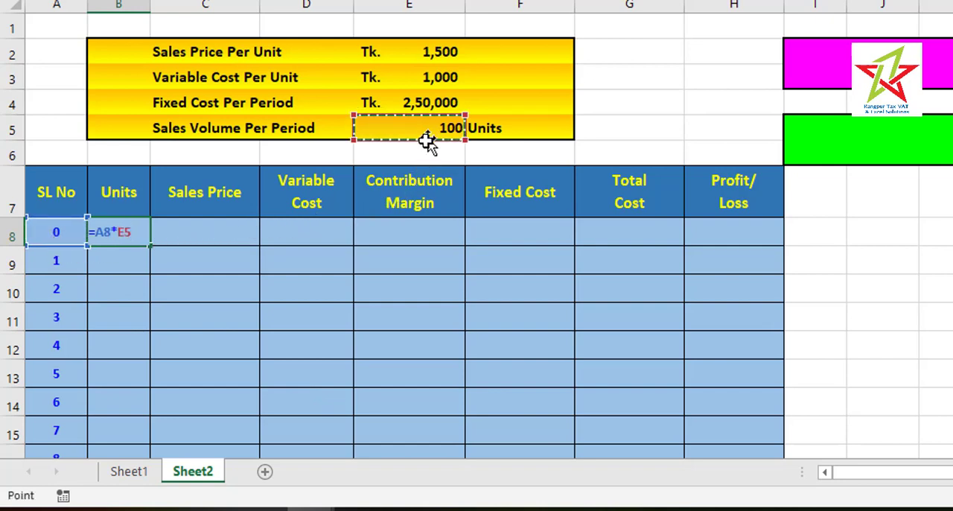
key("F4")
key("Return")
left_click(138, 233)
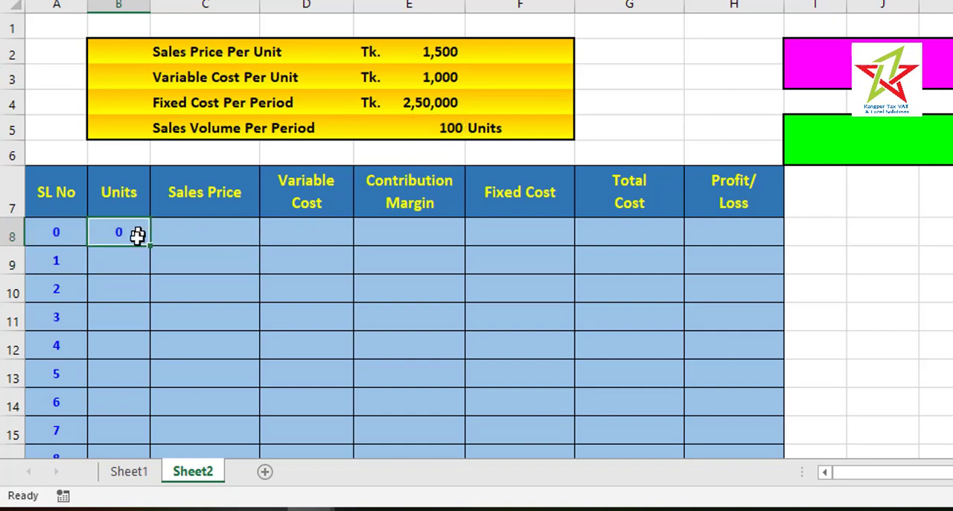
left_click(150, 246)
double_click(149, 247)
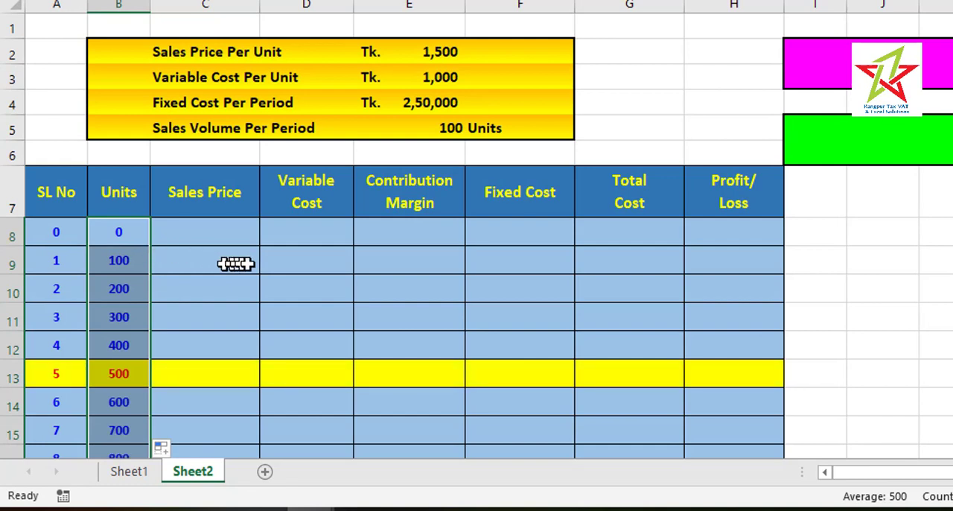
In the Sales Price column, enter =B8*$E$2 in C8 and fill it down the table
left_click(211, 234)
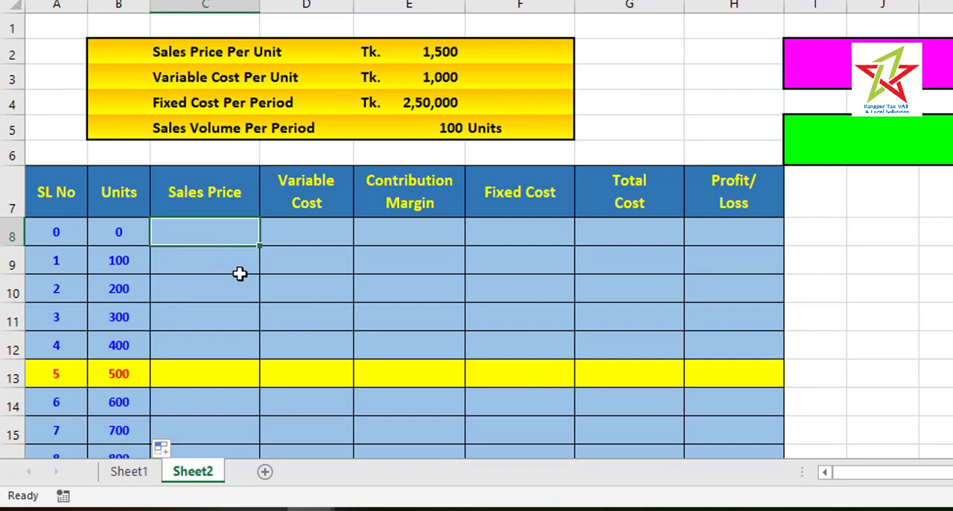
type("=")
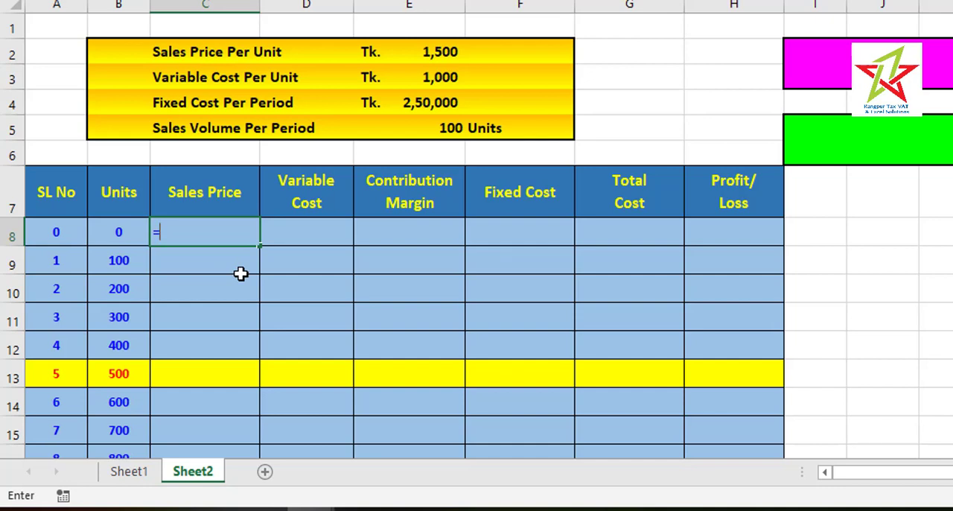
key("Left")
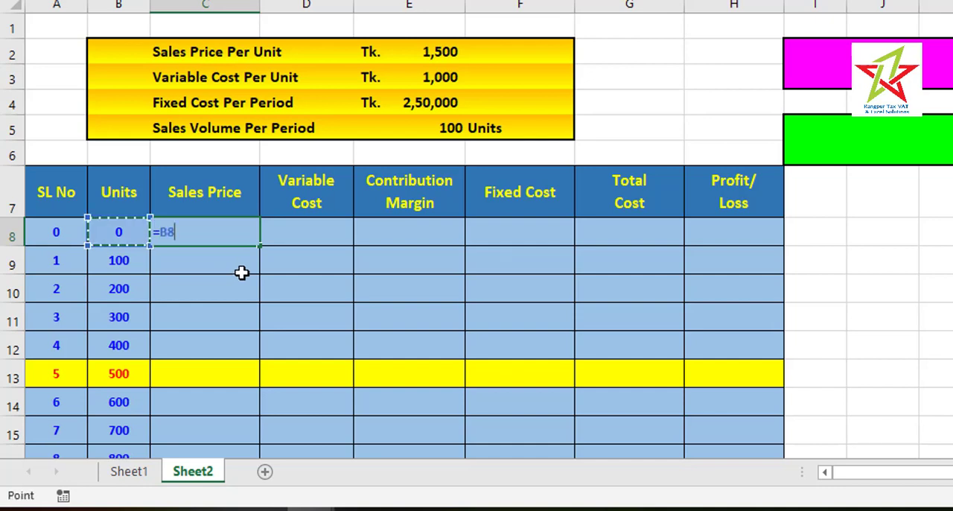
type("*")
left_click(414, 52)
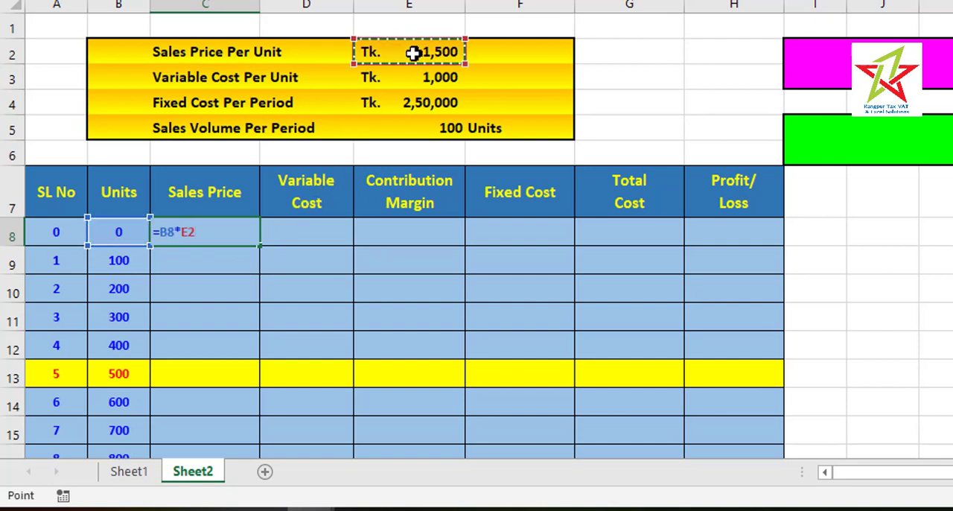
key("F4")
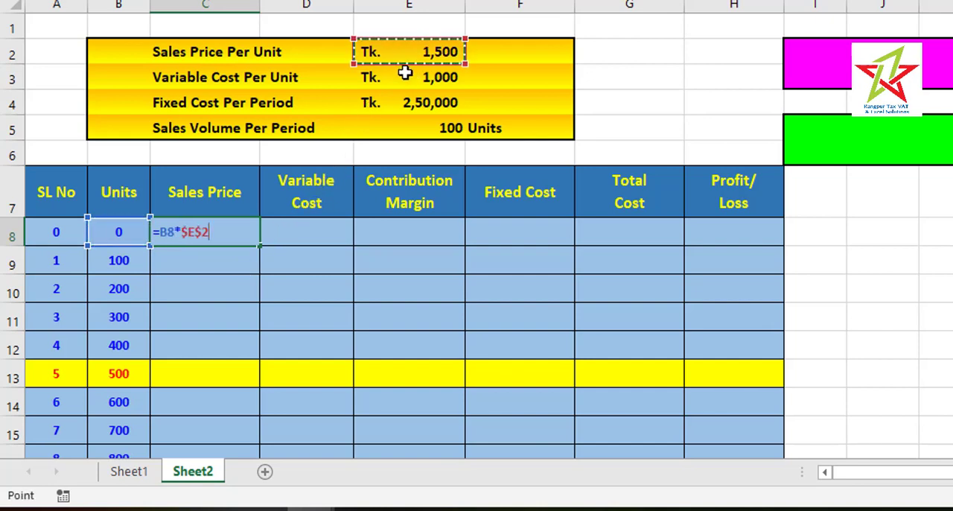
key("Return")
left_click(239, 234)
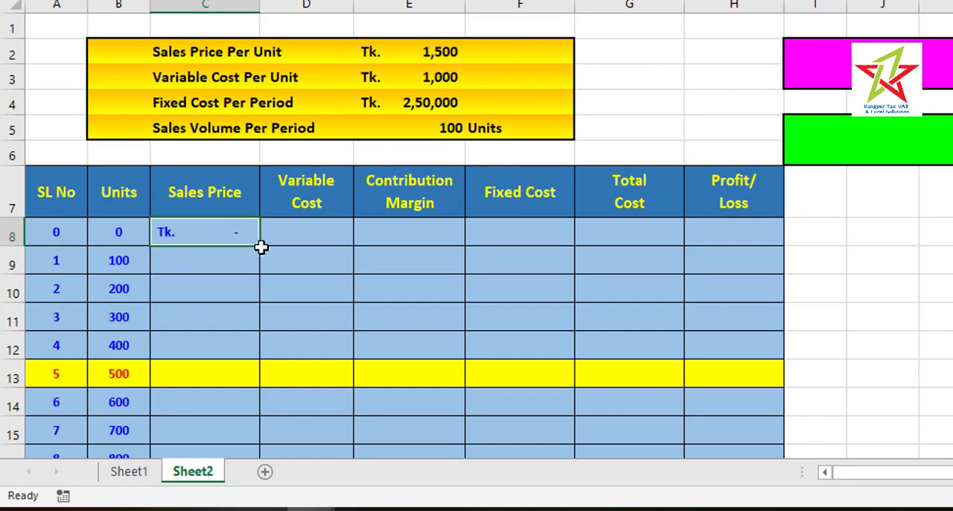
double_click(259, 245)
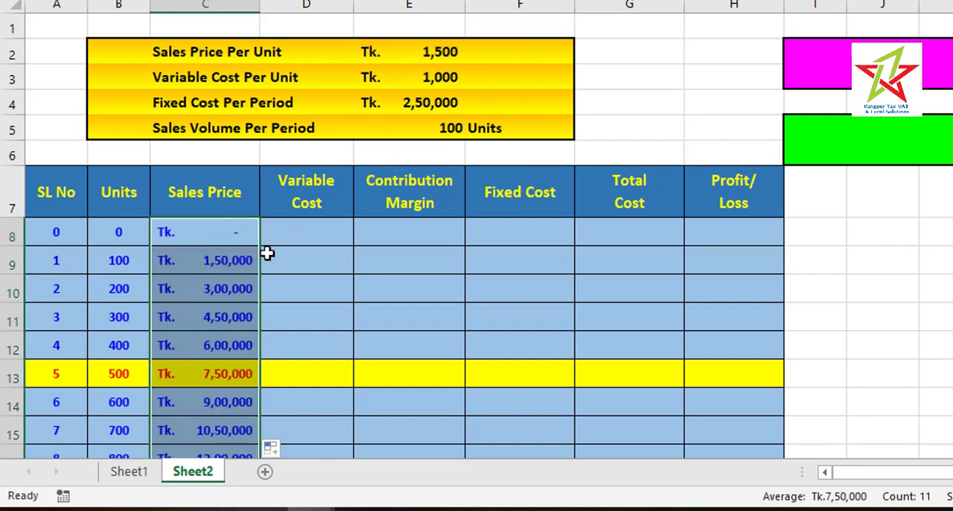
In the Variable Cost column, enter =B8*$E$3 in D8 and fill it down the table
left_click(311, 233)
type("=")
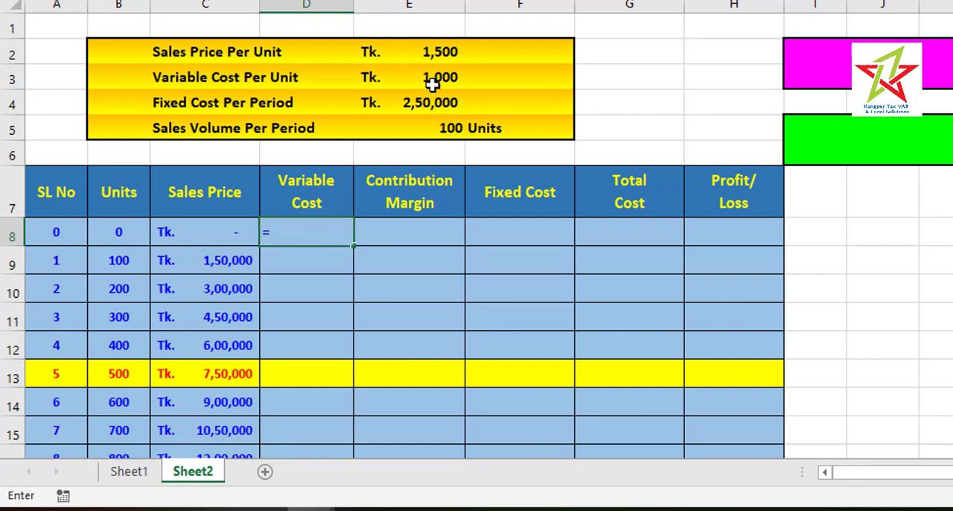
left_click(125, 233)
type("*")
left_click(441, 77)
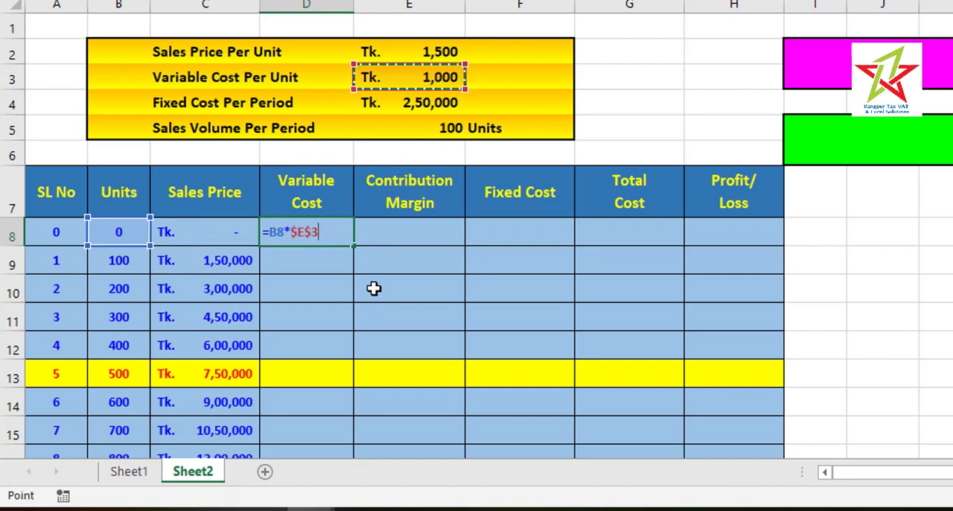
key("Return")
left_click(341, 231)
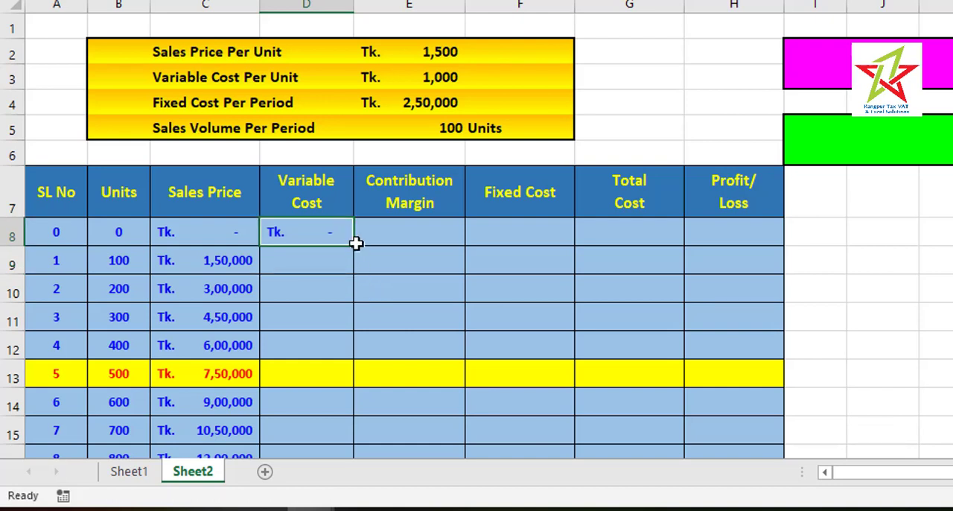
double_click(355, 245)
In the Contribution Margin column, enter =C8-D8 in E8 and fill it down the table
left_click(400, 231)
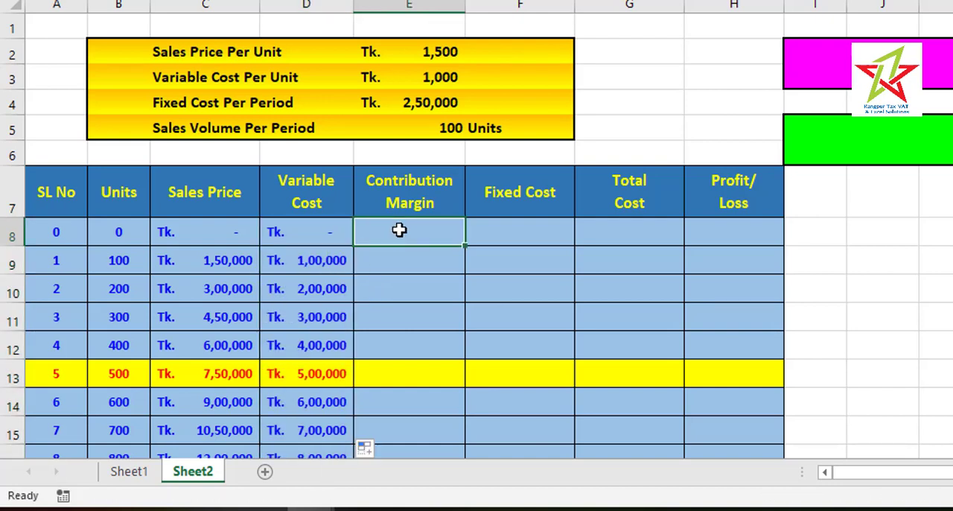
type("=")
left_click(221, 229)
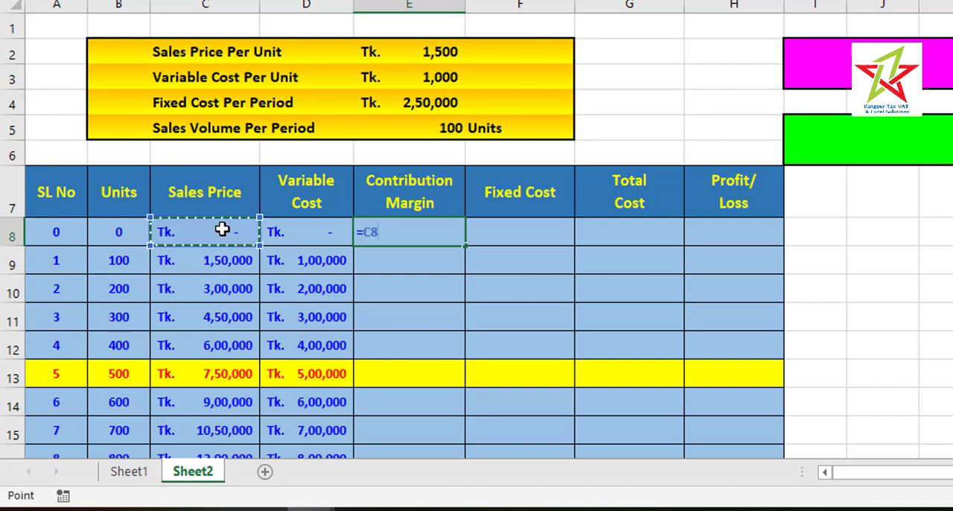
type("-")
left_click(298, 227)
key("Return")
left_click(426, 237)
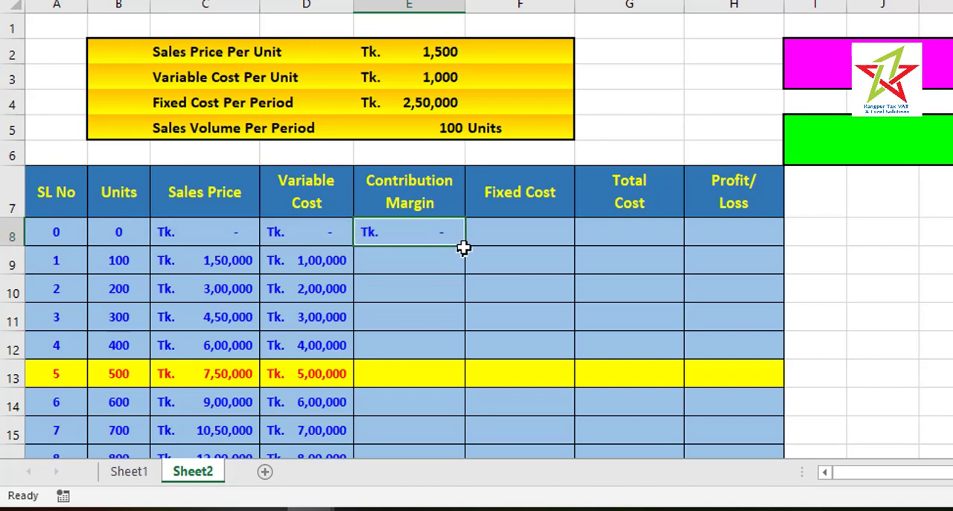
double_click(465, 246)
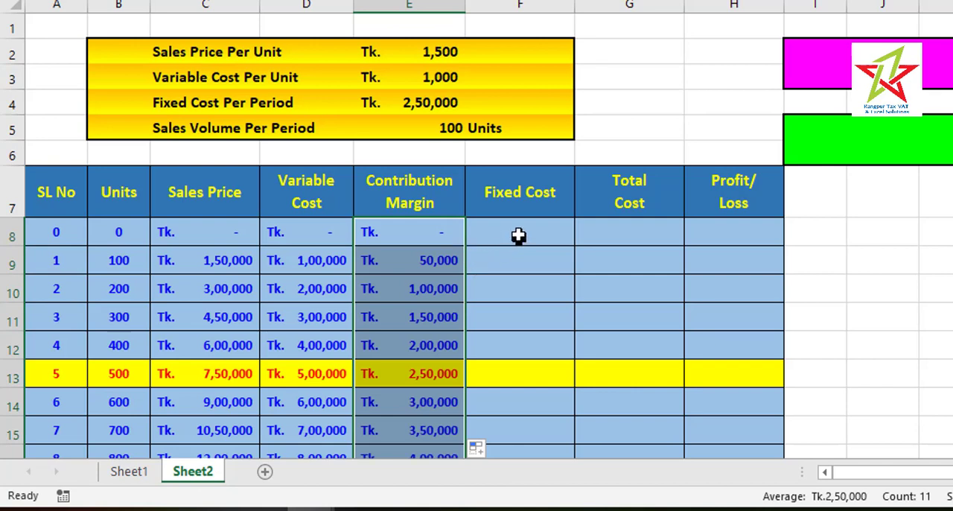
In the Fixed Cost column, enter =$E$4 in F8 and fill it down the table
left_click(519, 232)
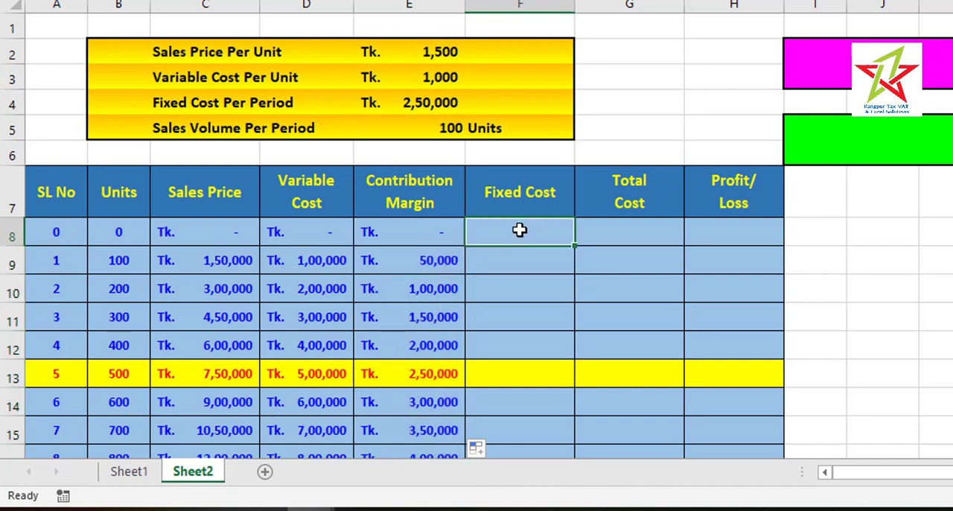
type("=")
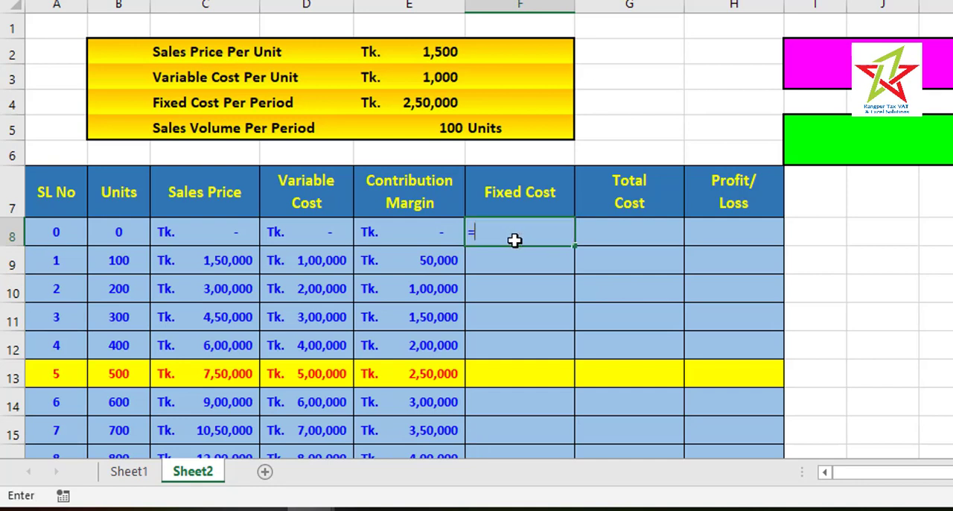
left_click(424, 105)
key("F4")
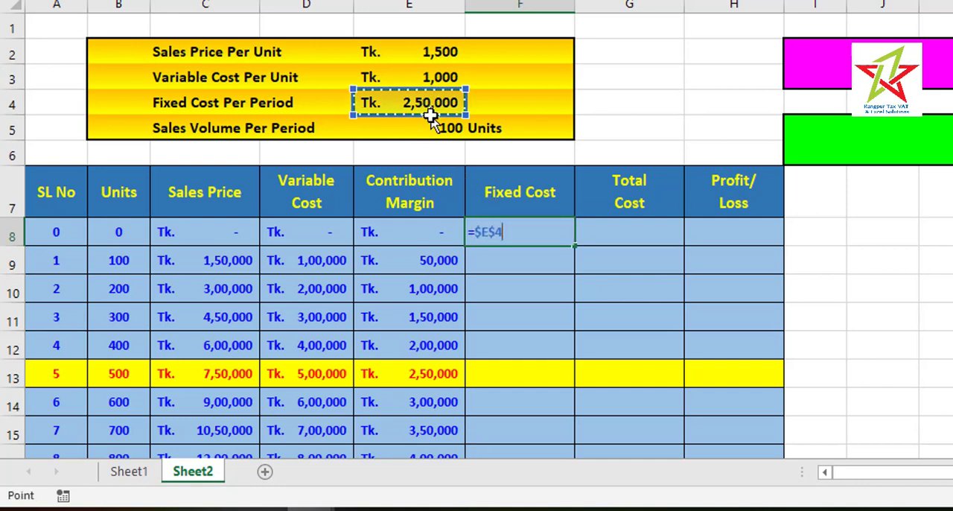
key("Return")
left_click(551, 233)
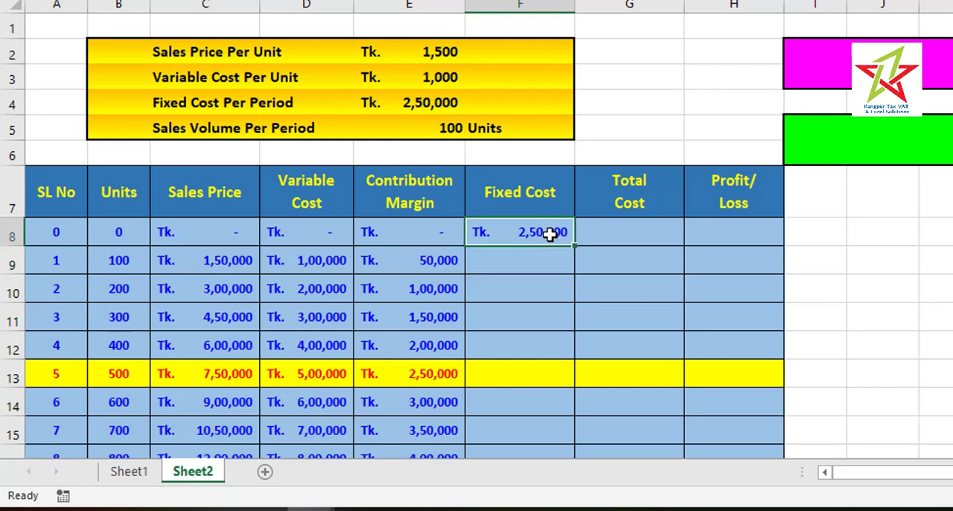
double_click(575, 245)
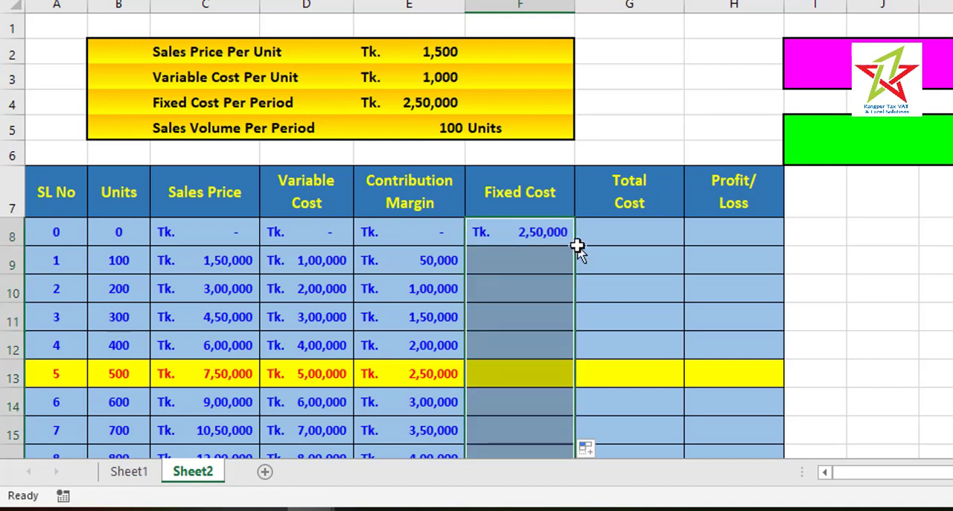
In the Total Cost column, enter =D8+F8 in G8 and fill it down the table
left_click(643, 233)
type("=")
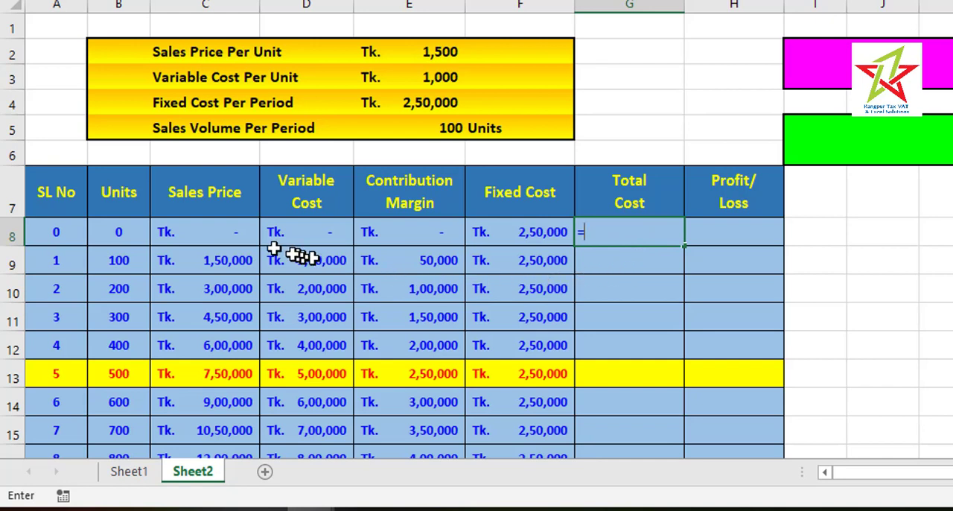
left_click(283, 232)
type("+")
left_click(495, 229)
key("Return")
left_click(649, 234)
double_click(686, 245)
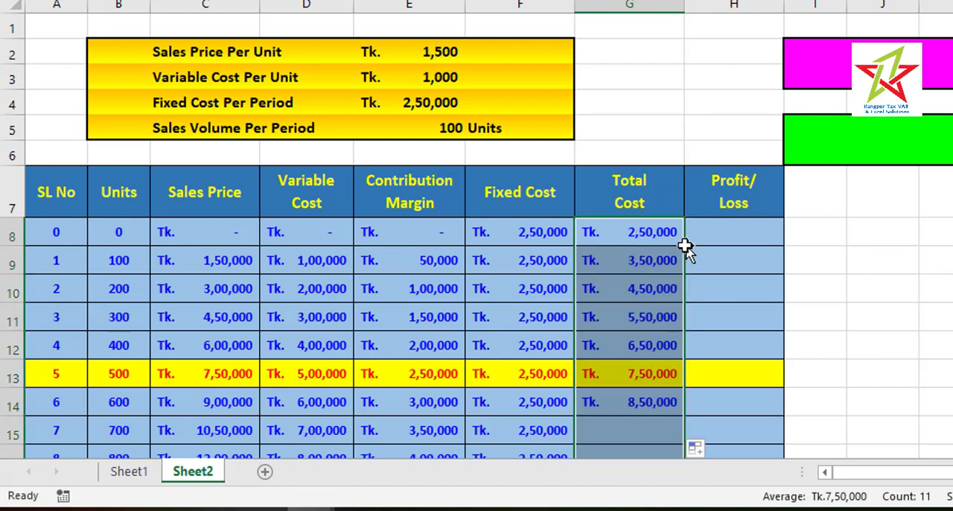
In the Profit/Loss column, enter =E8-F8 in H8 and fill it down the table
left_click(730, 234)
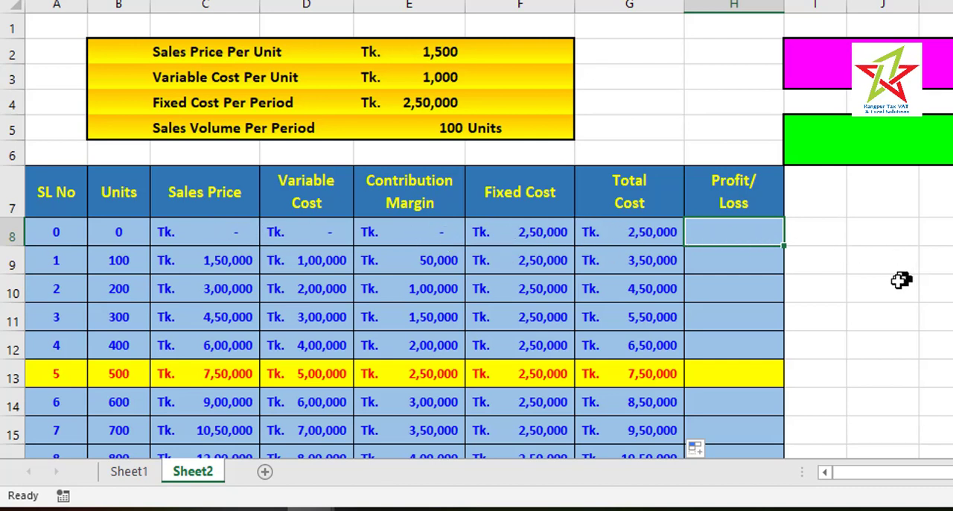
type("=")
left_click(436, 227)
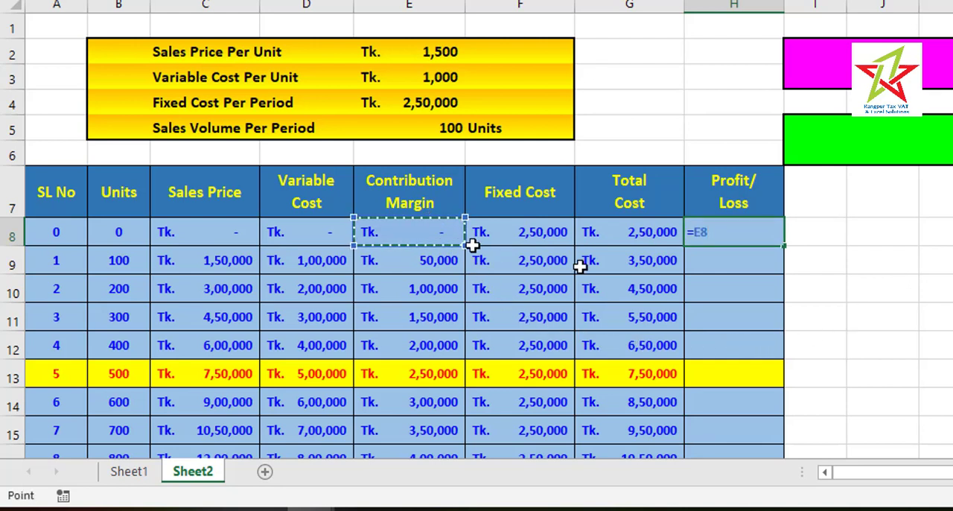
type("-")
left_click(543, 225)
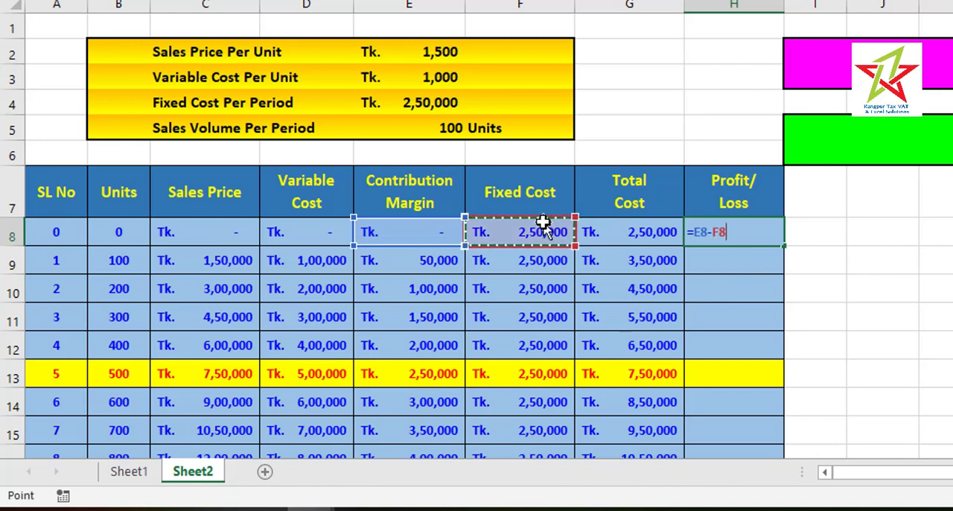
key("Return")
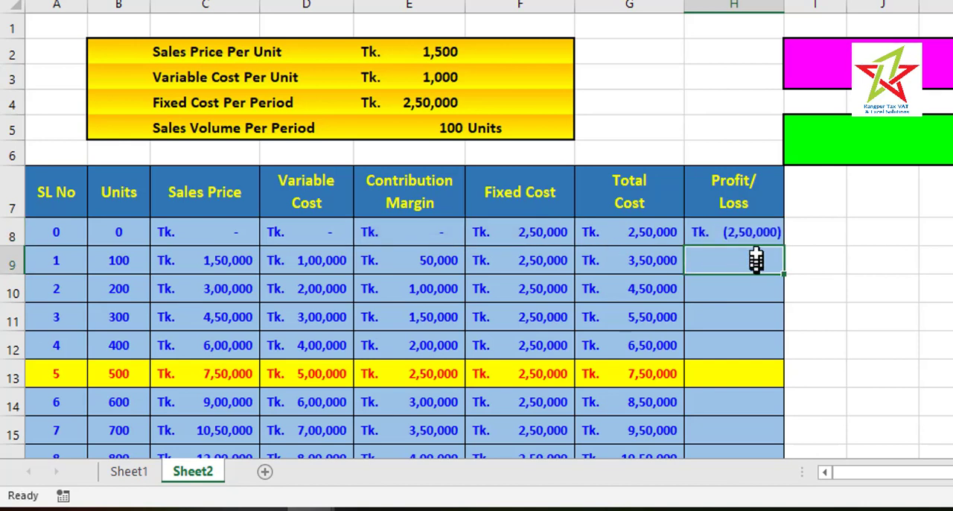
left_click(750, 231)
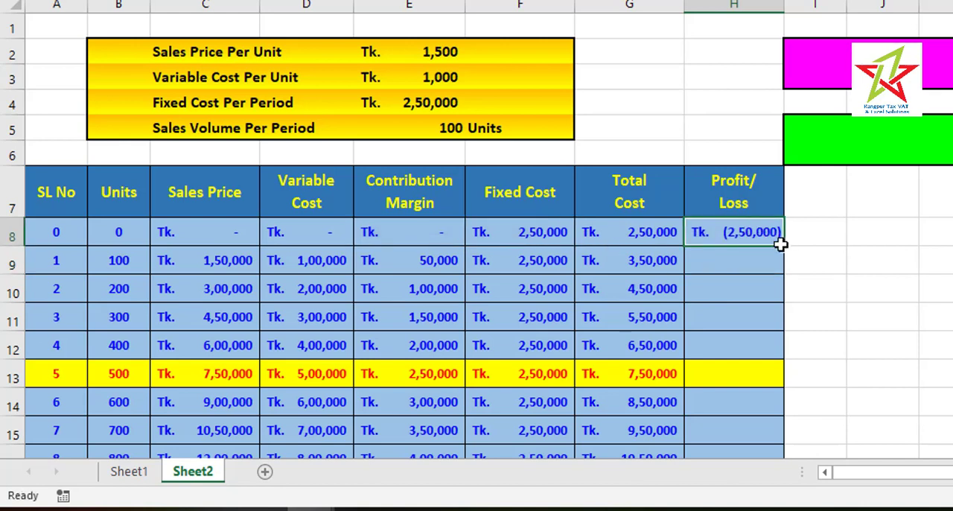
double_click(780, 244)
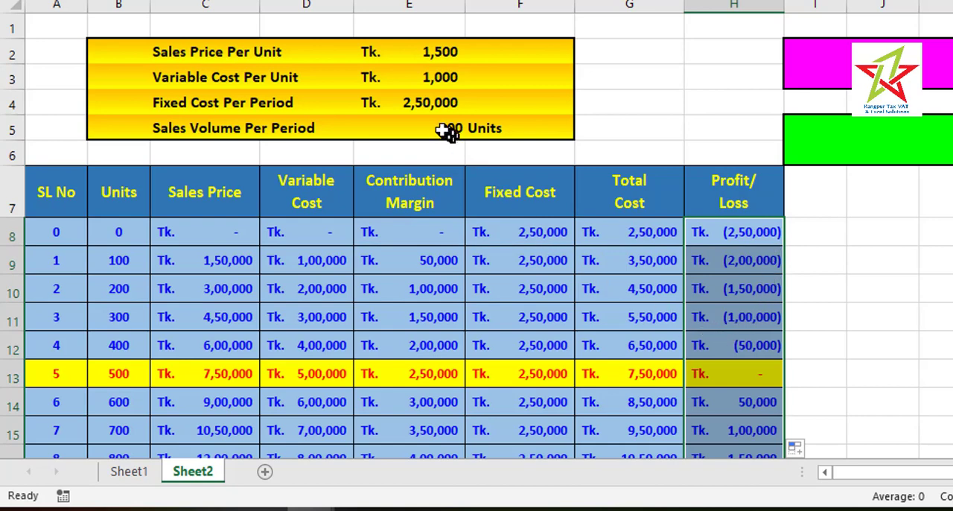
Change Fixed Cost Per Period in E4 to 200000 to test the break-even row highlighting
left_click(432, 100)
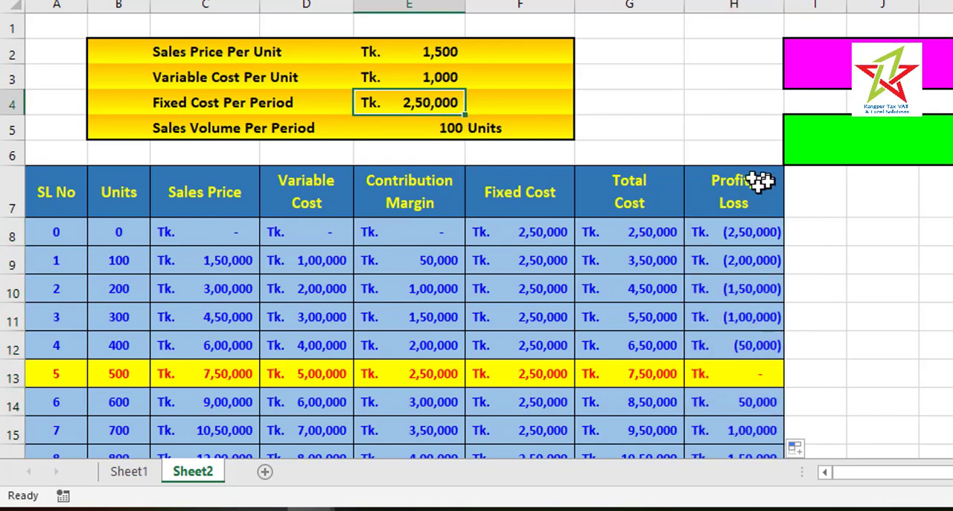
type("20")
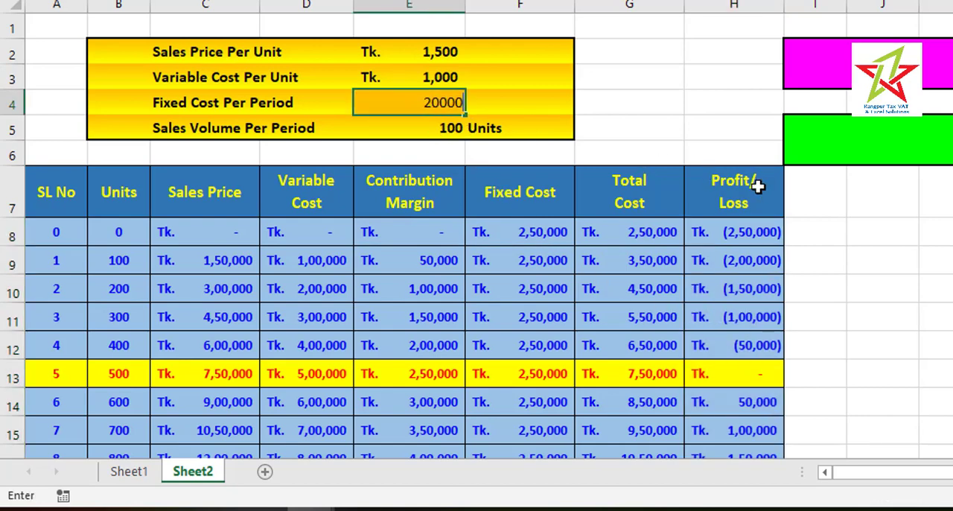
key("Return")
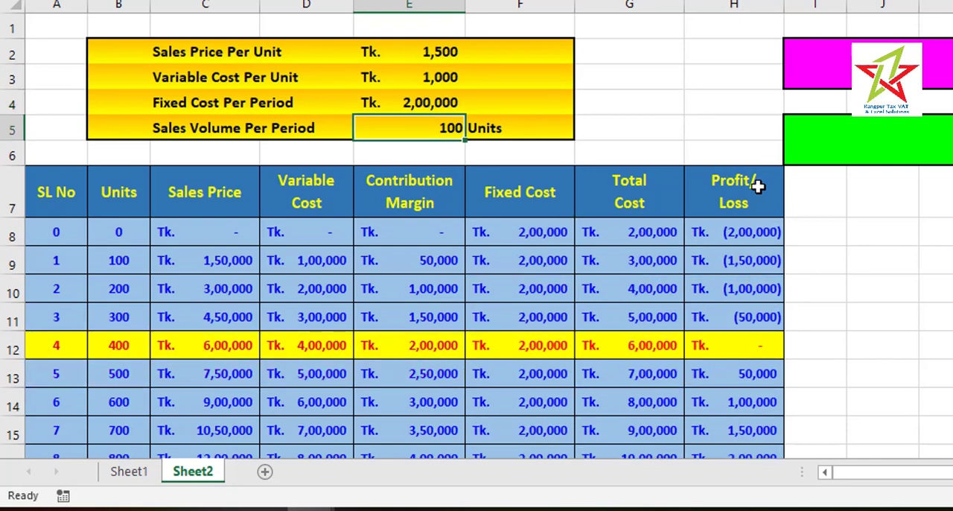
Set Fixed Cost Per Period in E4 to 400000 and check the highlighted break-even row in the table
key("Up")
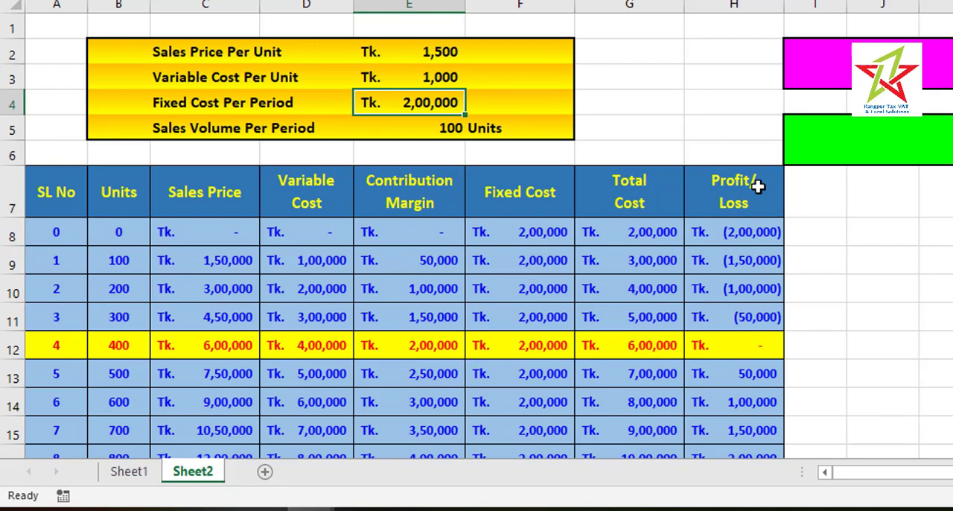
type("4,")
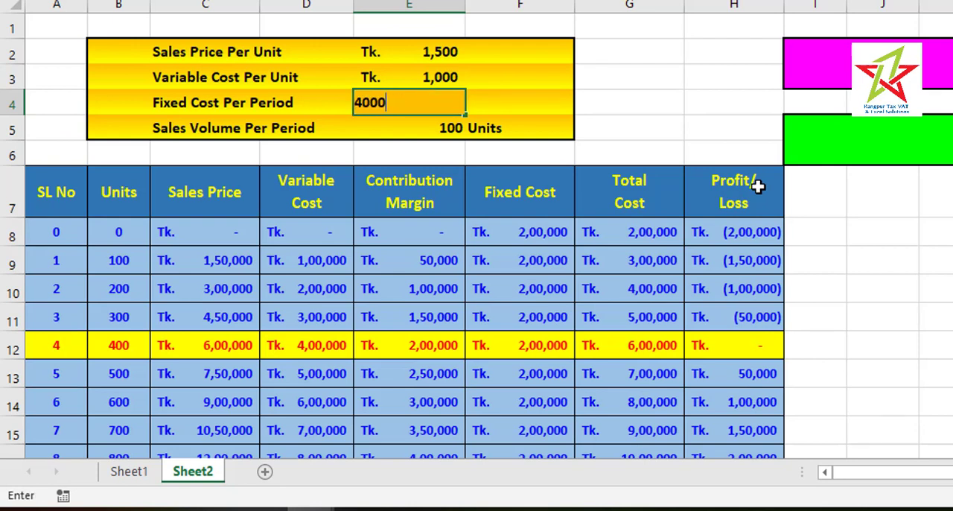
type("00,000")
key("Return")
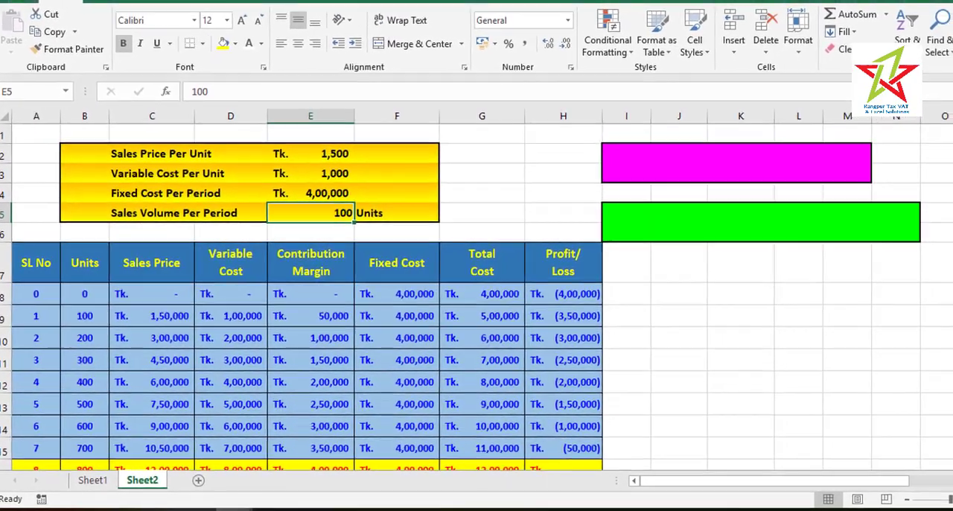
scroll(477, 298, "down", 2)
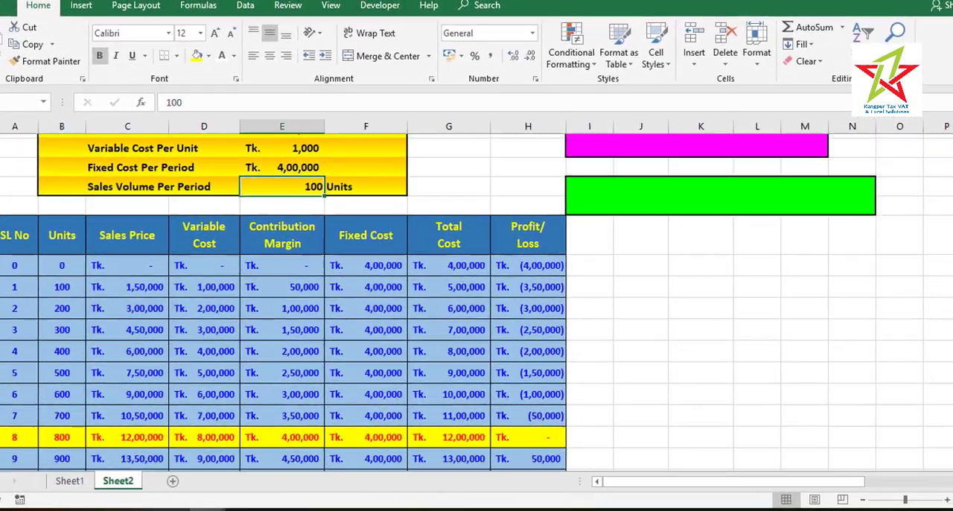
scroll(477, 298, "up", 1)
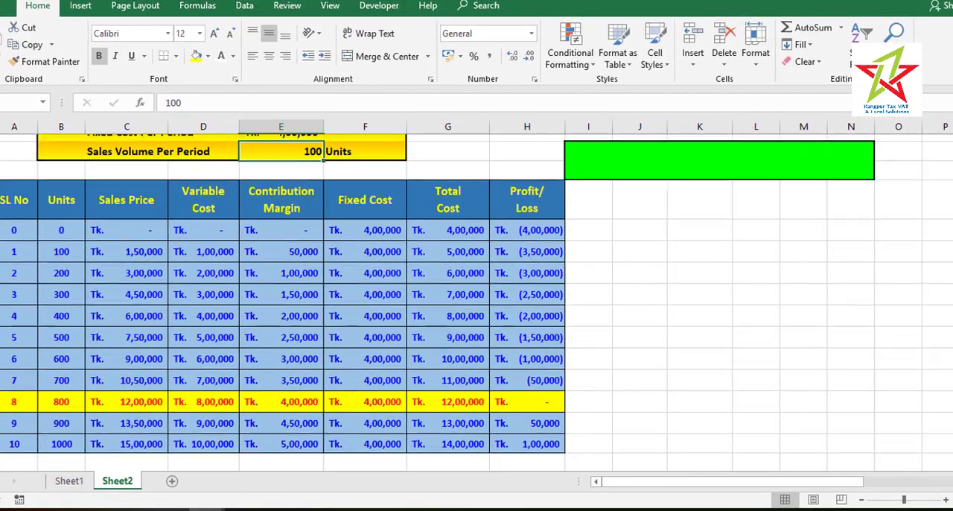
scroll(438, 309, "down", 1)
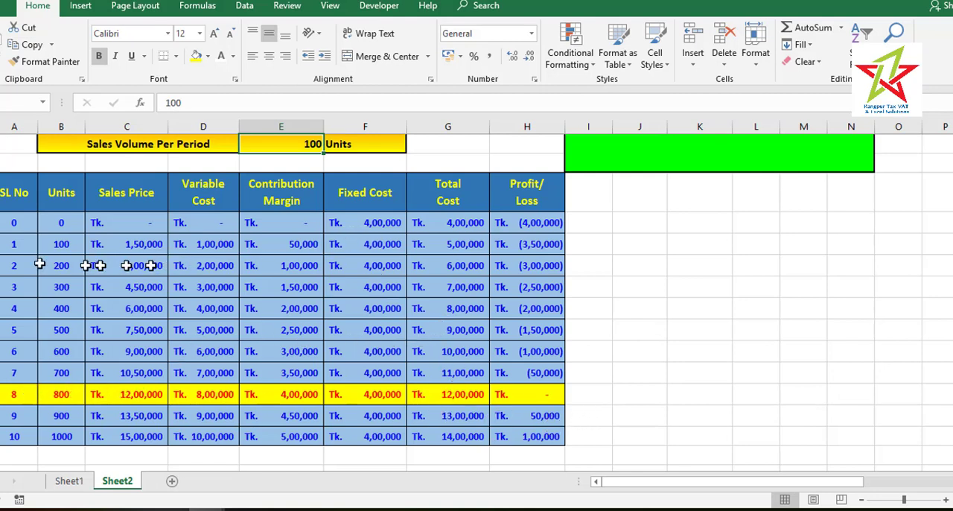
Delete the existing conditional formatting rule from the break-even table range A8:H18
left_click_drag(12, 224, 509, 436)
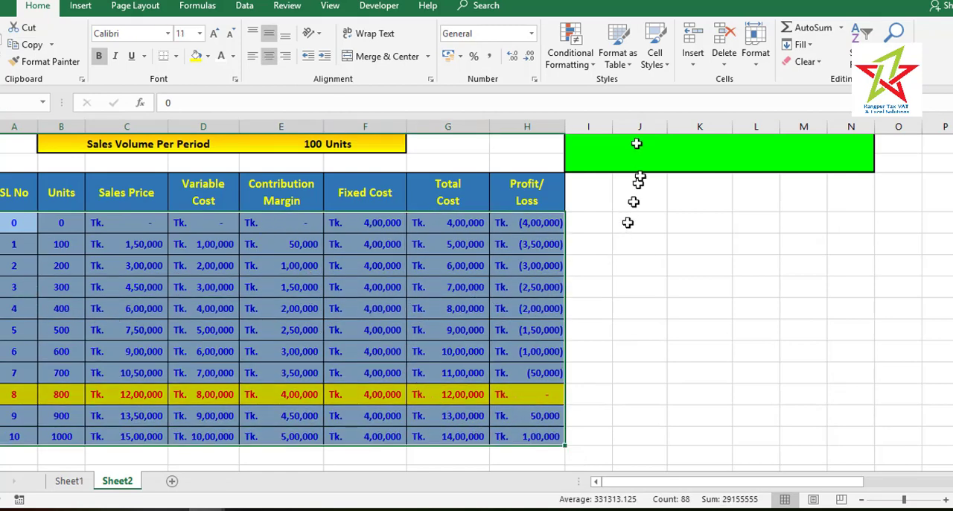
left_click(594, 66)
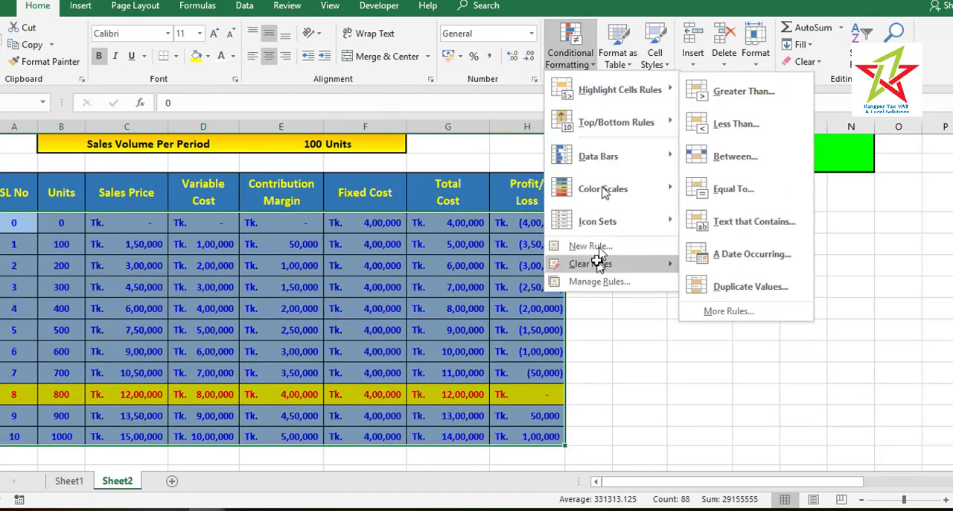
left_click(580, 283)
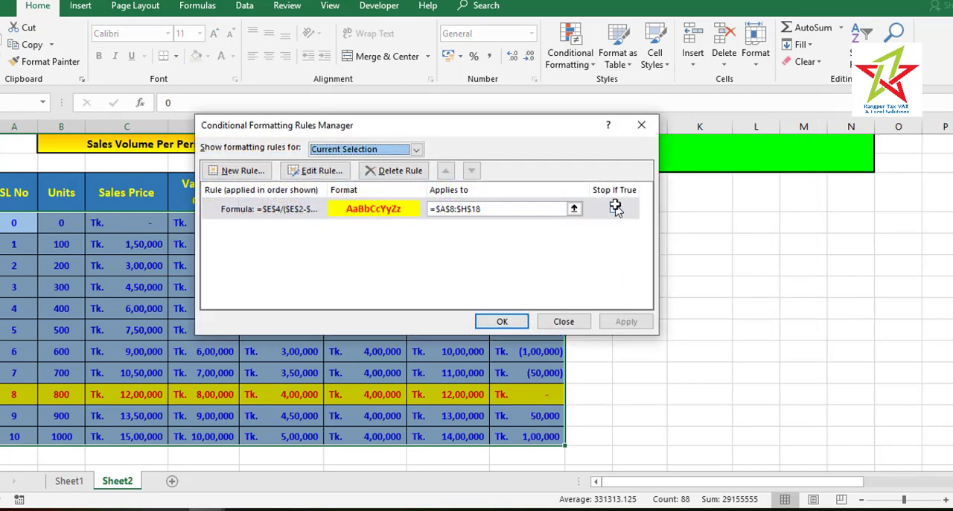
left_click(614, 208)
left_click(388, 170)
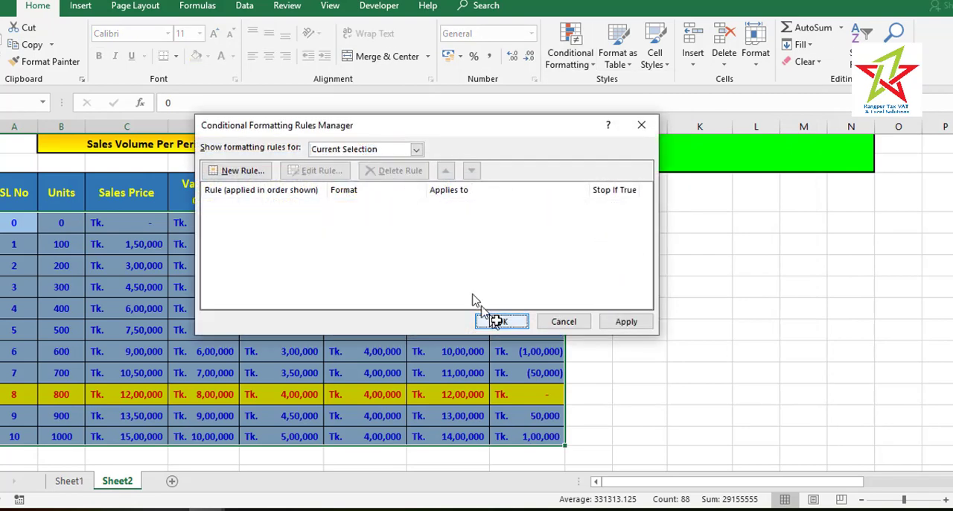
left_click(502, 321)
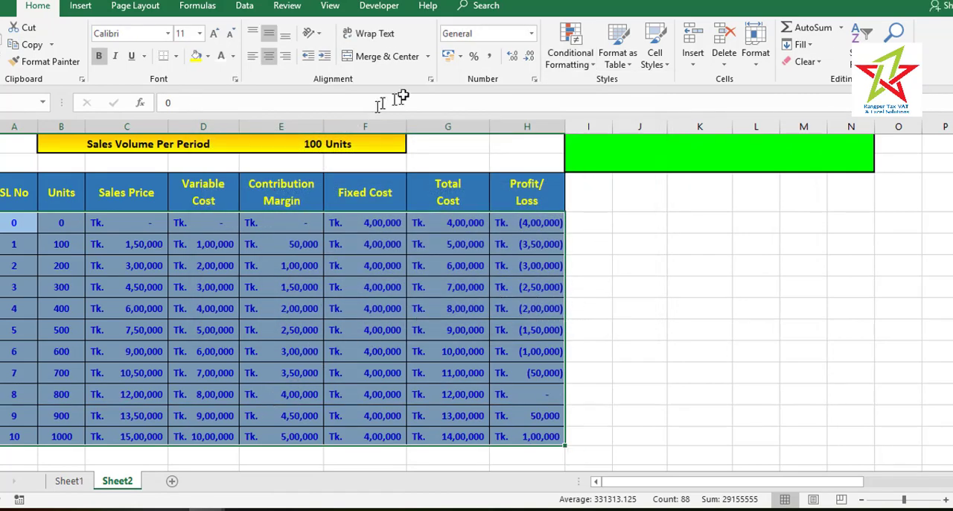
Create a formula-based conditional formatting rule for A8:H18 with the condition =$E$4/($E$2-$E$3)=$B8
left_click(579, 66)
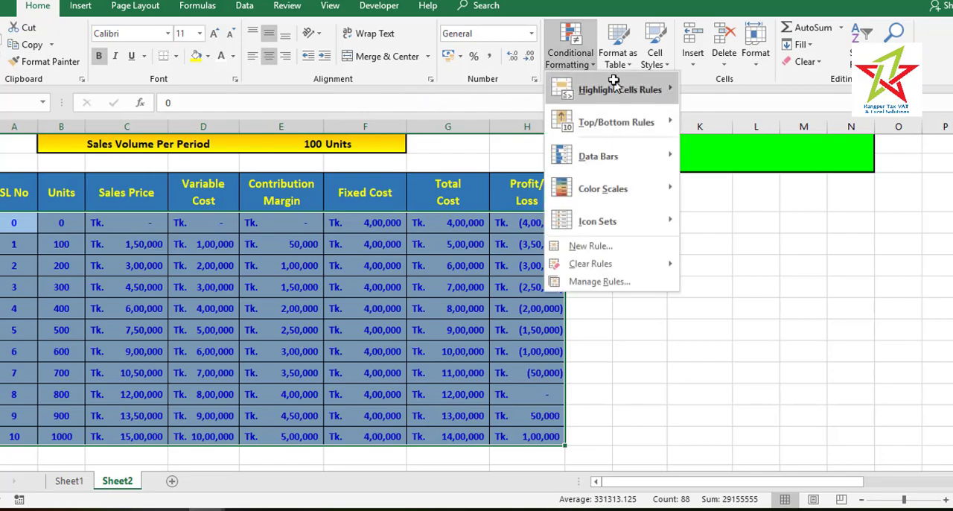
mouse_move(619, 89)
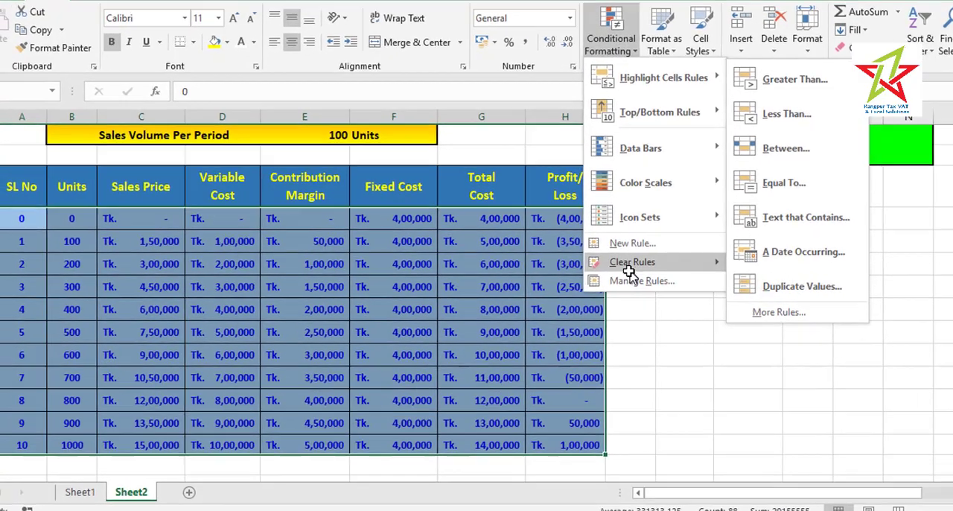
left_click(600, 282)
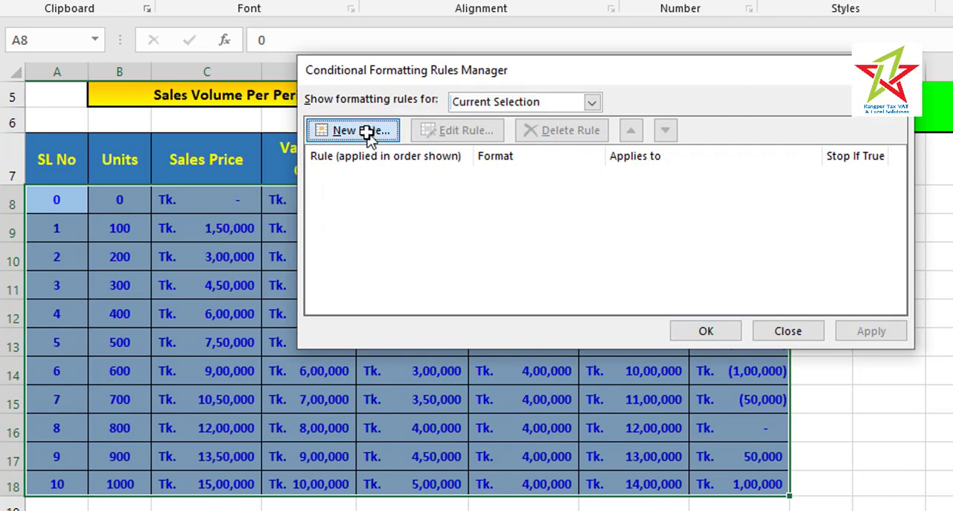
left_click(373, 129)
left_click(500, 158)
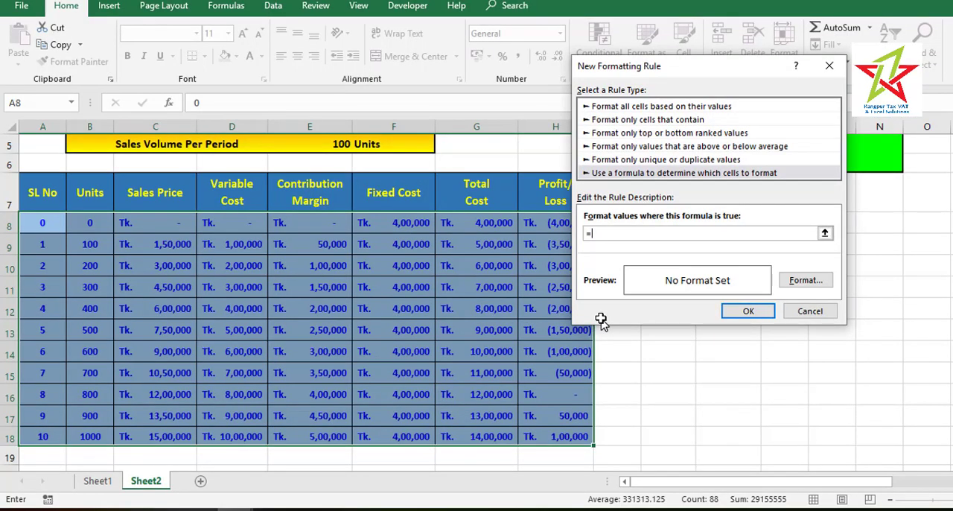
scroll(298, 298, "up", 2)
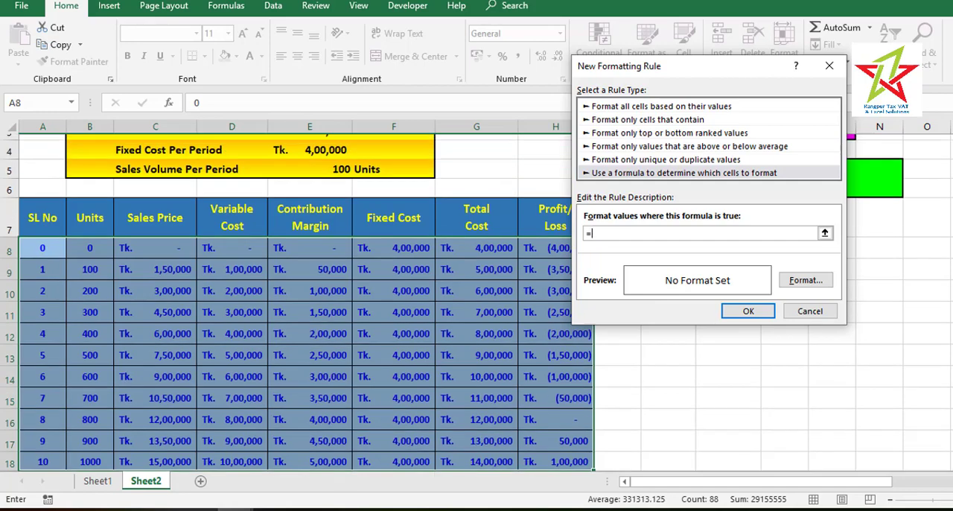
type("=")
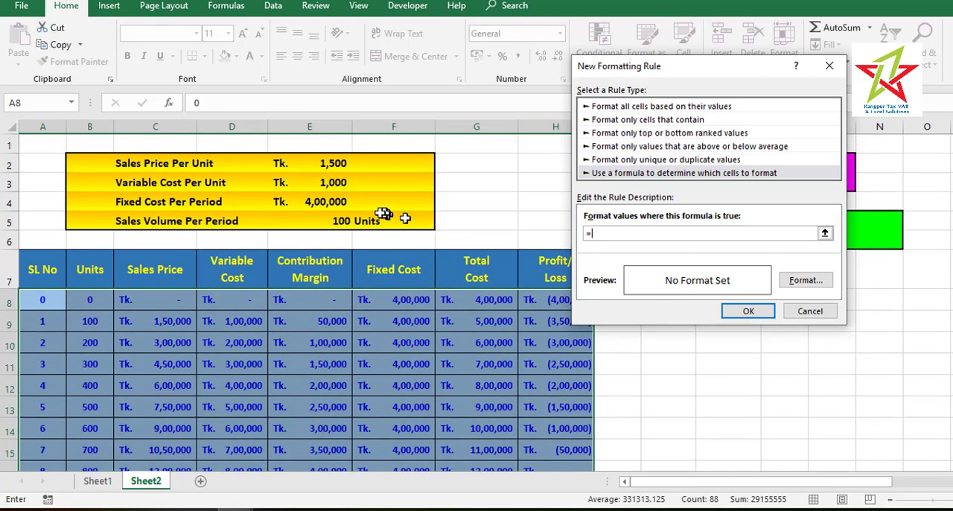
left_click(328, 201)
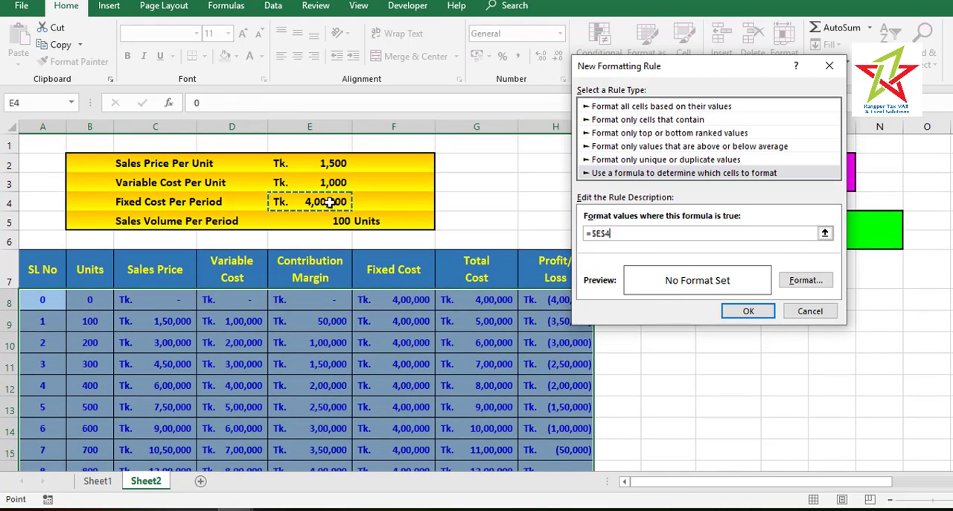
type("/(")
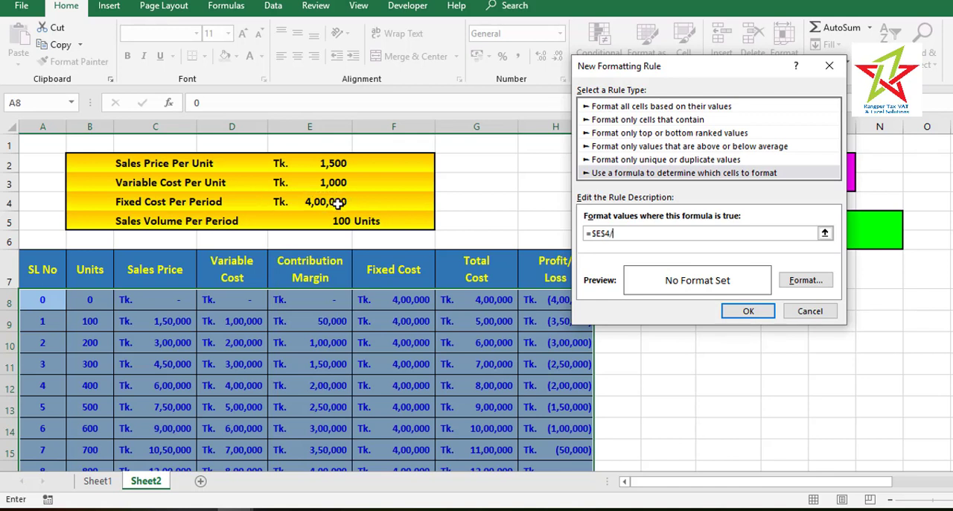
left_click(328, 165)
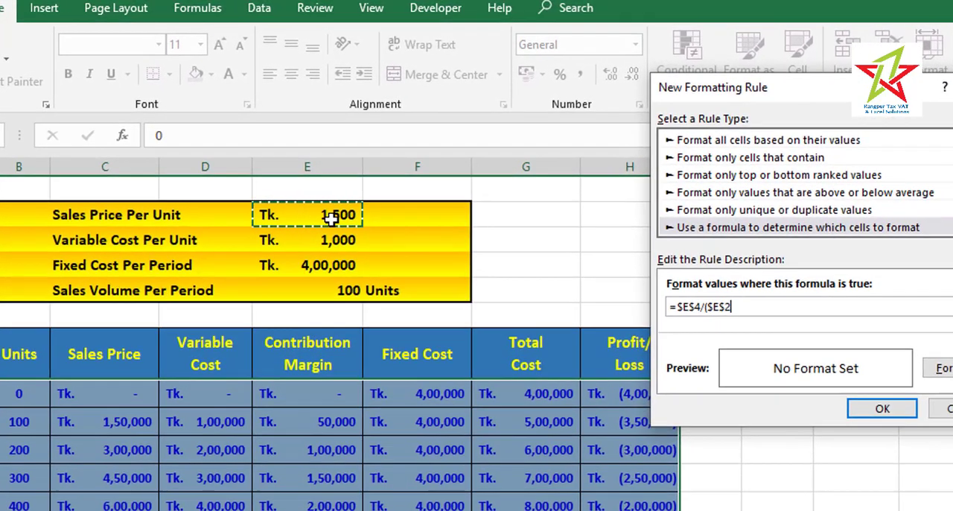
type("-")
left_click(339, 242)
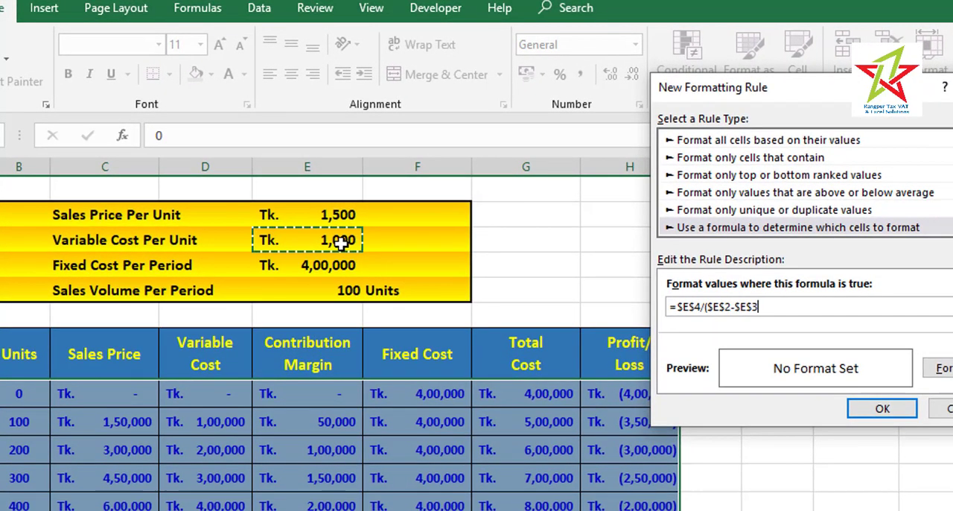
type(")=")
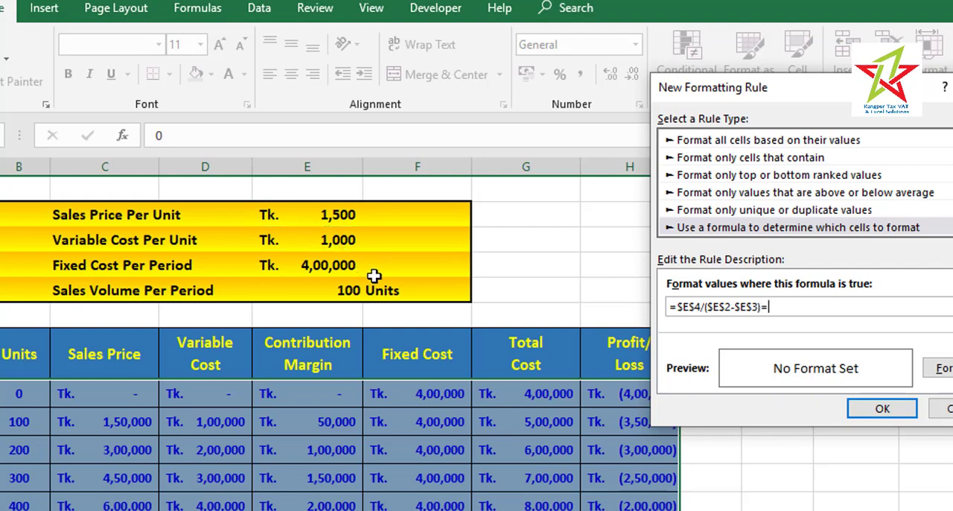
left_click(13, 393)
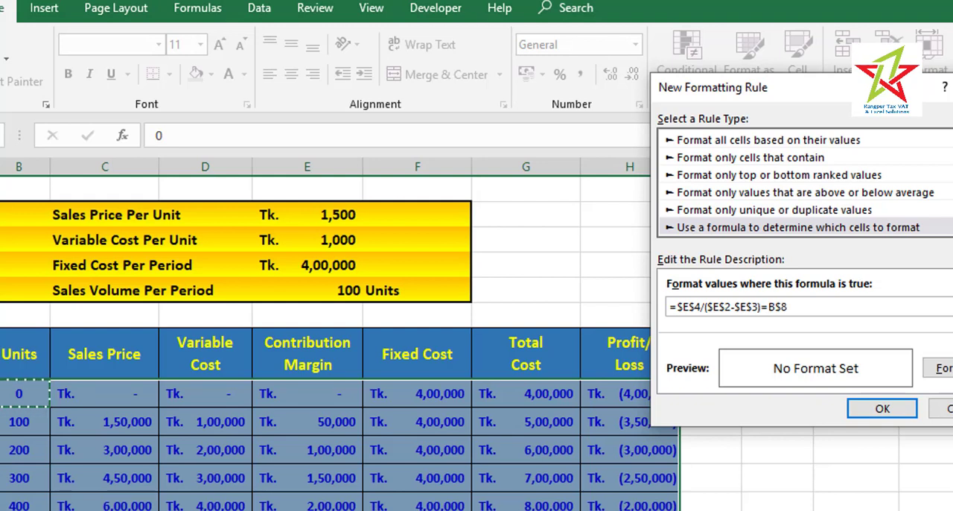
Give the new rule a yellow fill, apply it to the table and check the highlighted break-even row
left_click(937, 369)
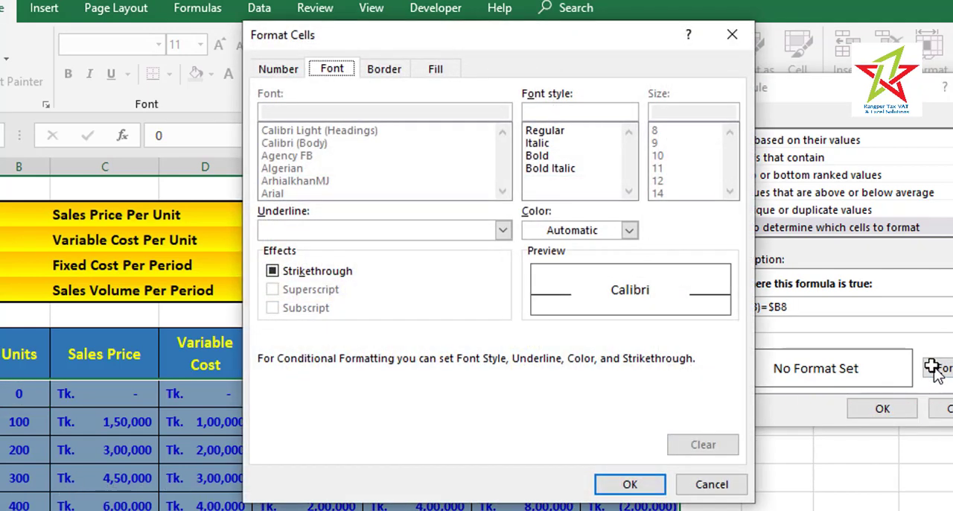
left_click(436, 70)
left_click(328, 259)
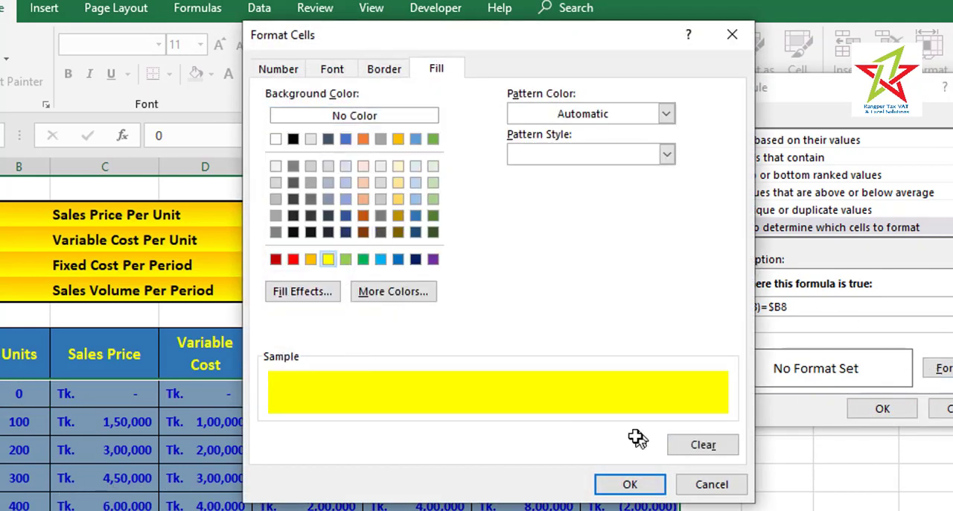
left_click(630, 485)
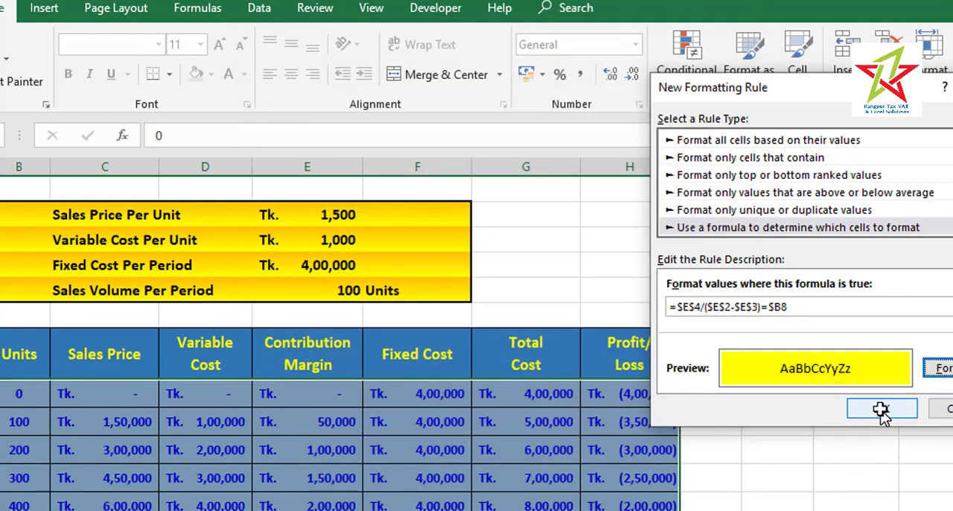
left_click(882, 409)
left_click(748, 421)
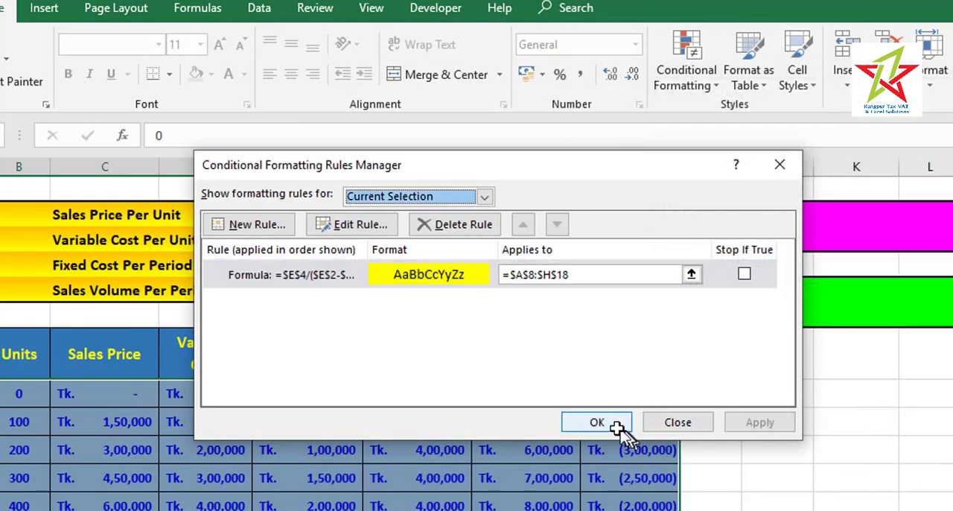
left_click(598, 422)
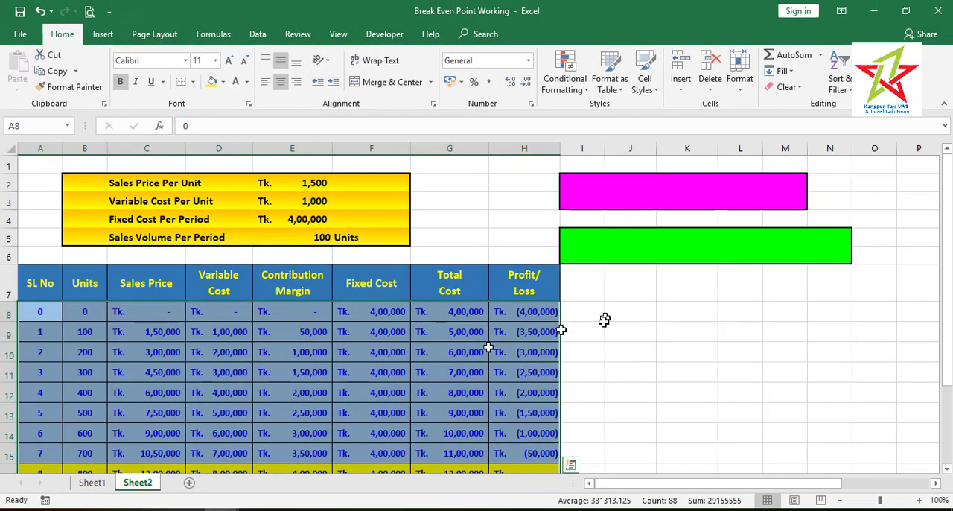
scroll(946, 377, "down", 1)
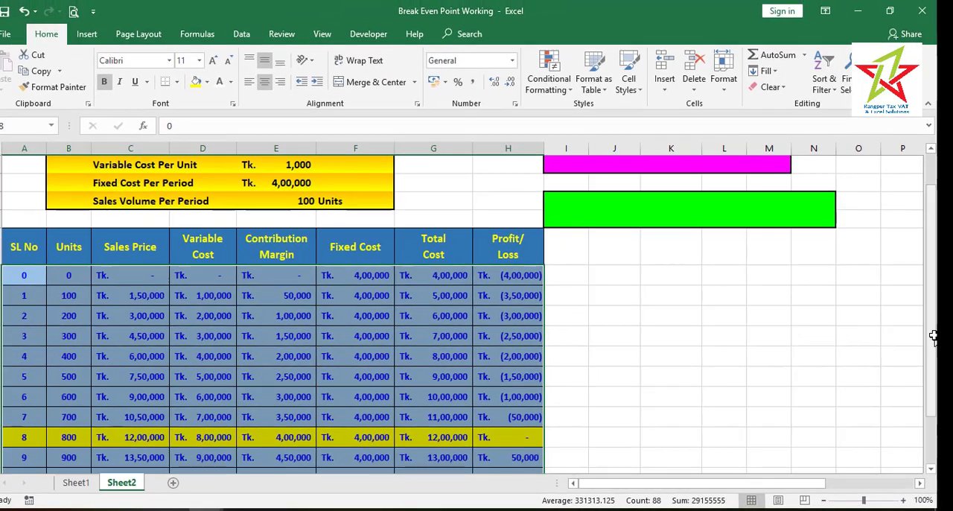
In the magenta merged cell I2, start a CONCATENATE formula with "BEP (Units) " as its first text argument
left_click_drag(934, 336, 920, 309)
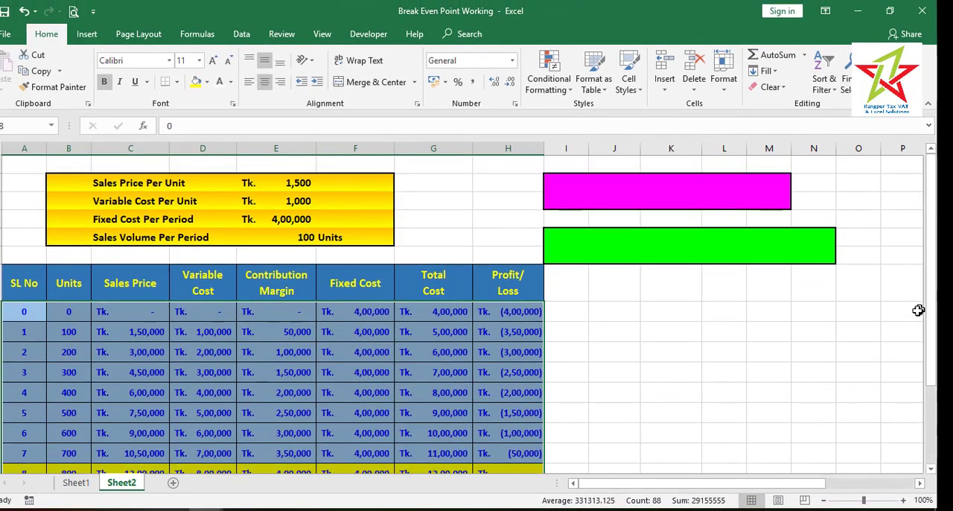
left_click(575, 192)
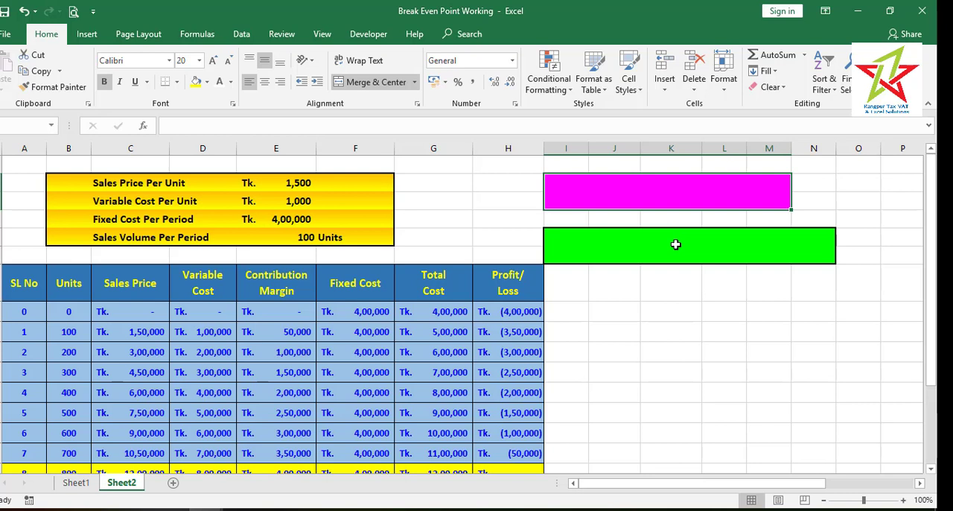
type("=")
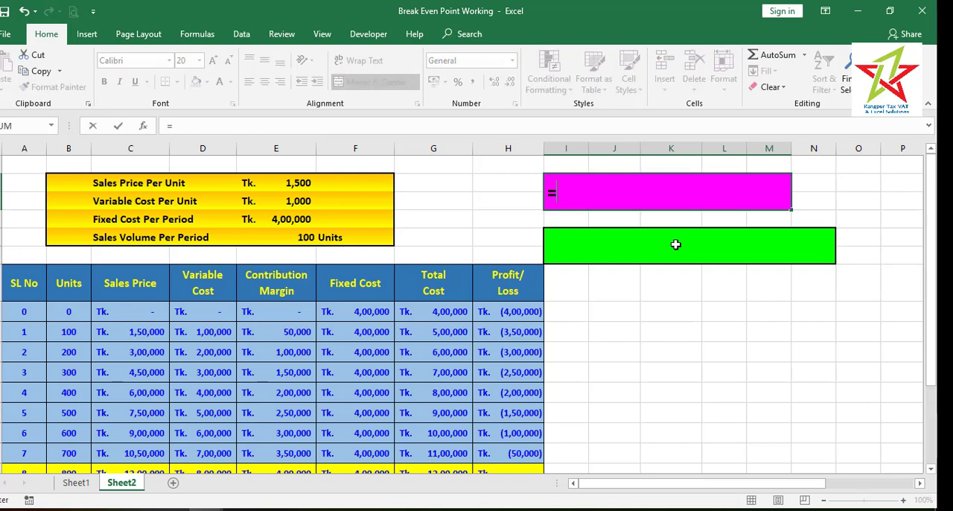
type("con")
key("Down")
key("Down")
key("Down")
key("Down")
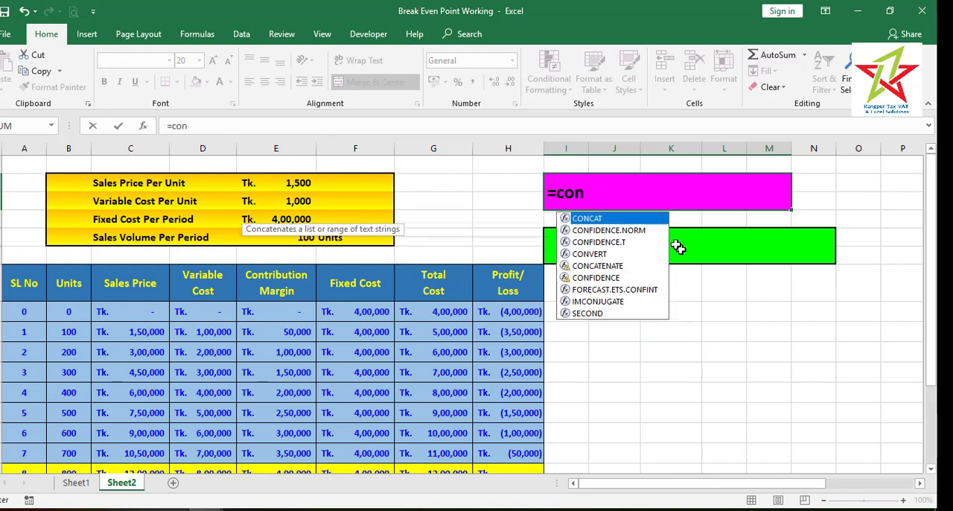
key("Tab")
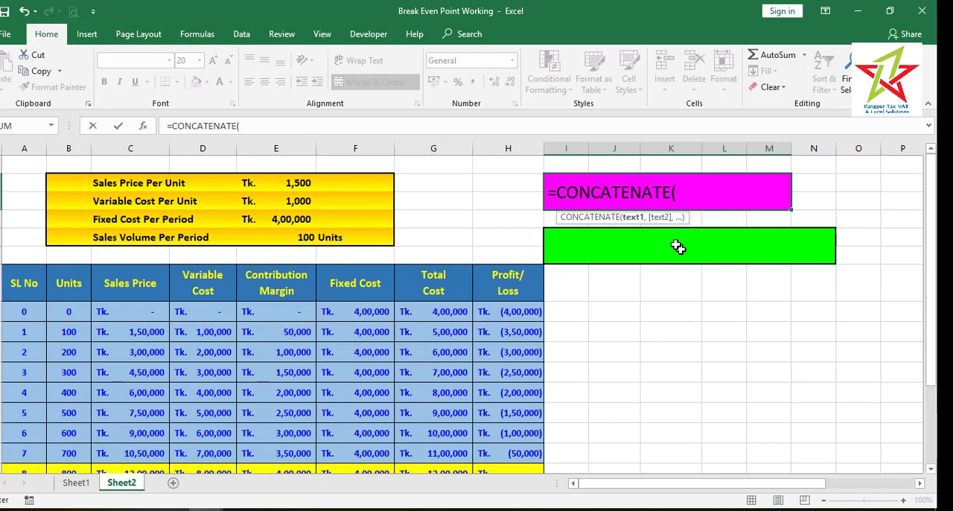
type("\"BEP (Units) \",")
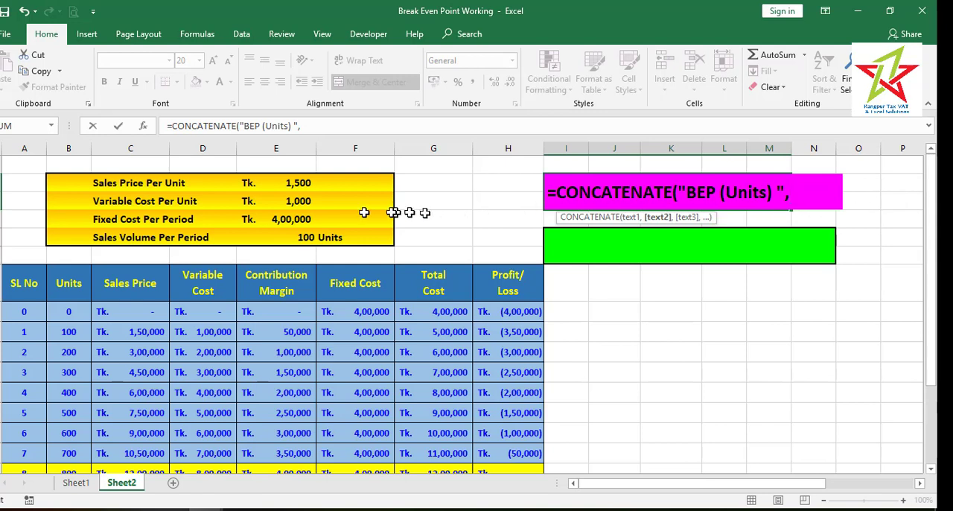
Add the break-even units calculation E4/(E2-E3) as the second argument of the CONCATENATE formula in I2
left_click(291, 219)
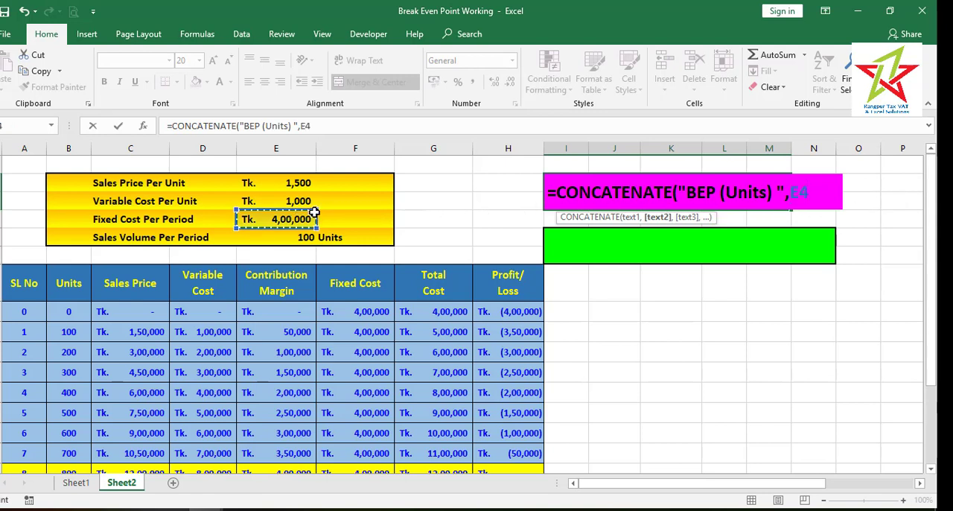
type("/")
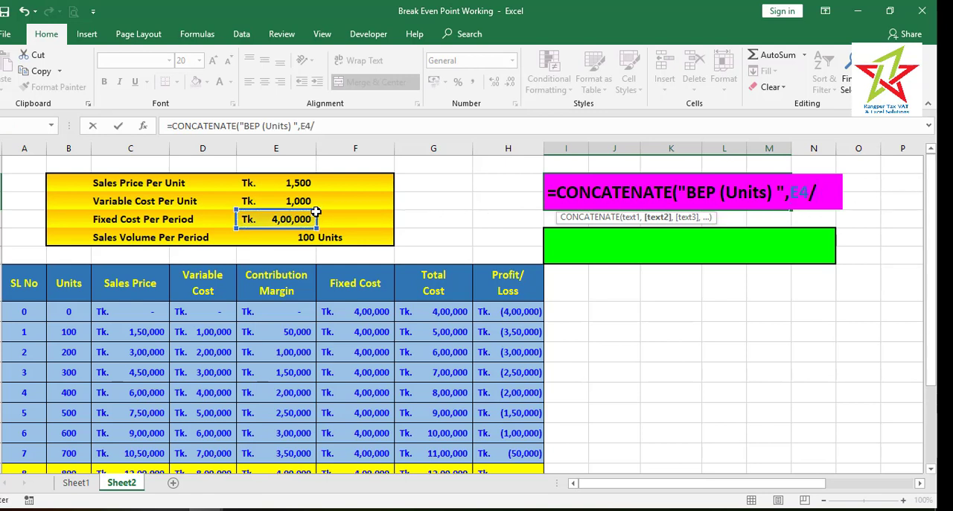
type("(")
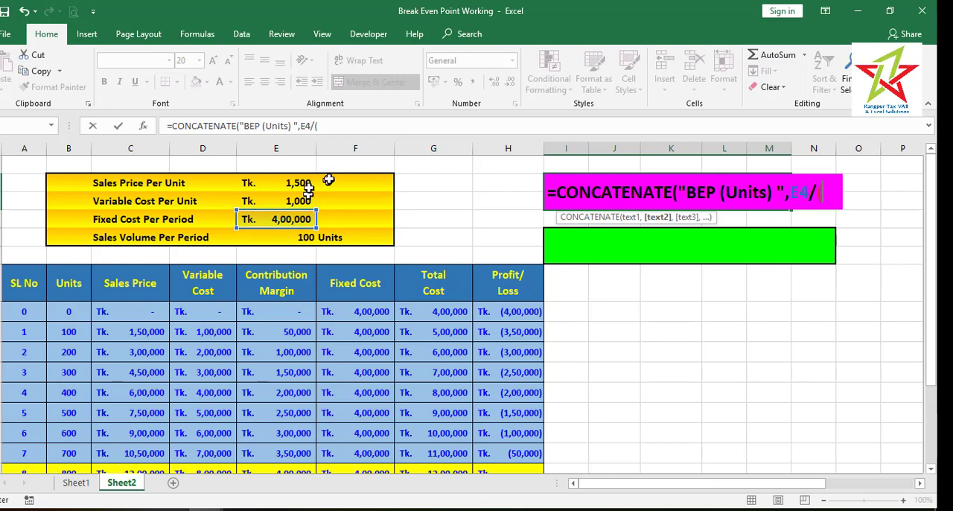
left_click(294, 183)
type("-")
left_click(294, 199)
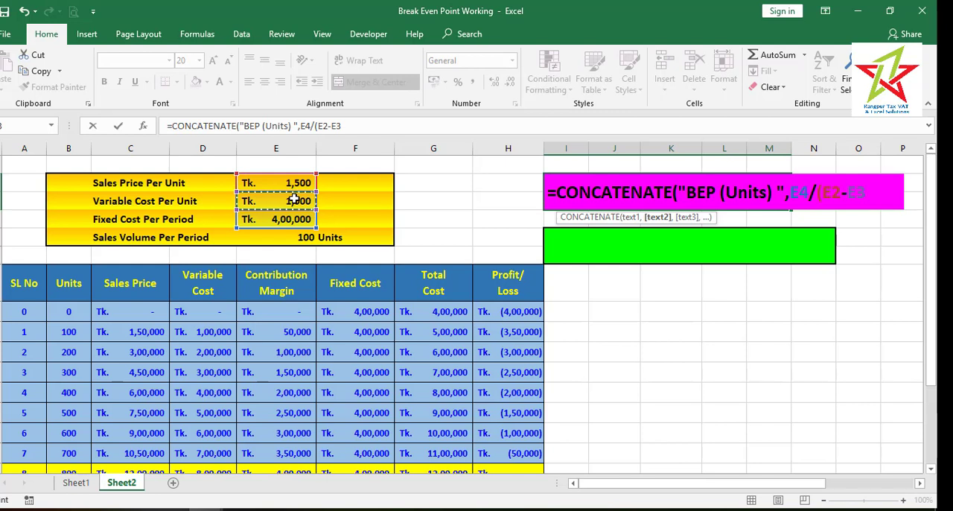
type(")")
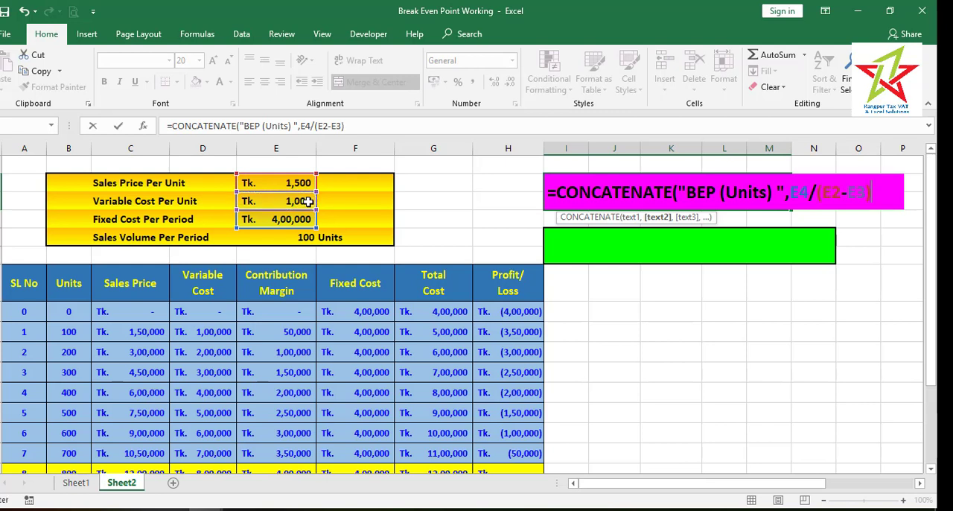
type(",")
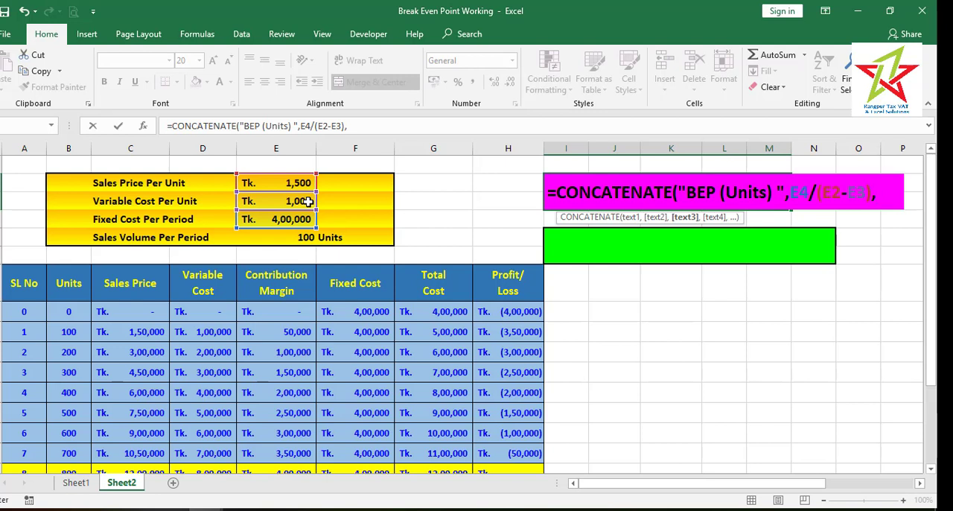
type("\" Units")
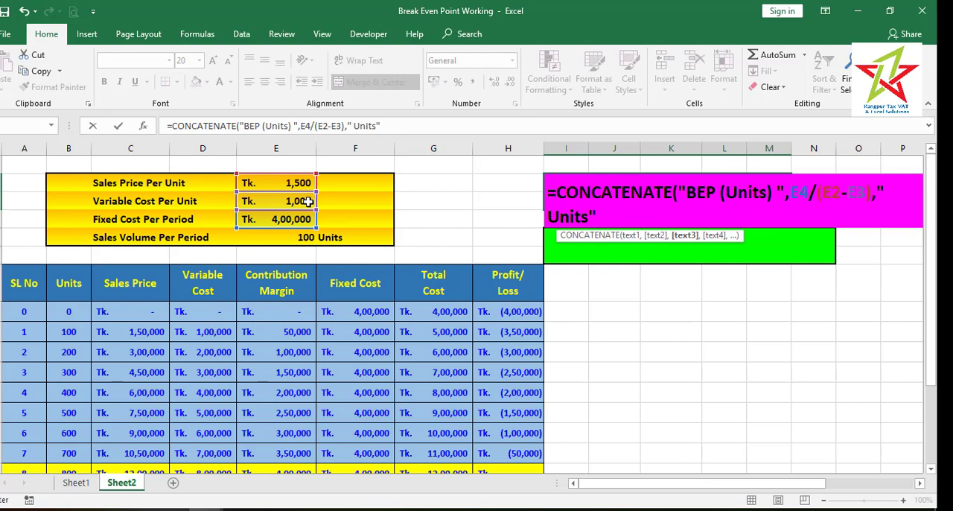
Add " Units" as the third text argument and enter the completed CONCATENATE formula in I2
type("\")")
key("Return")
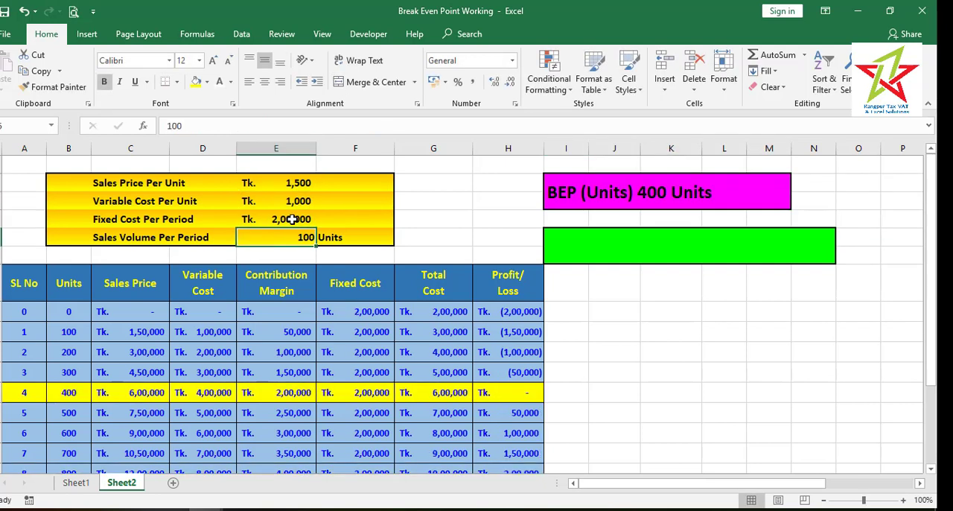
Copy the CONCATENATE formula text from the magenta cell I2 into the green merged cell I5
left_click(578, 187)
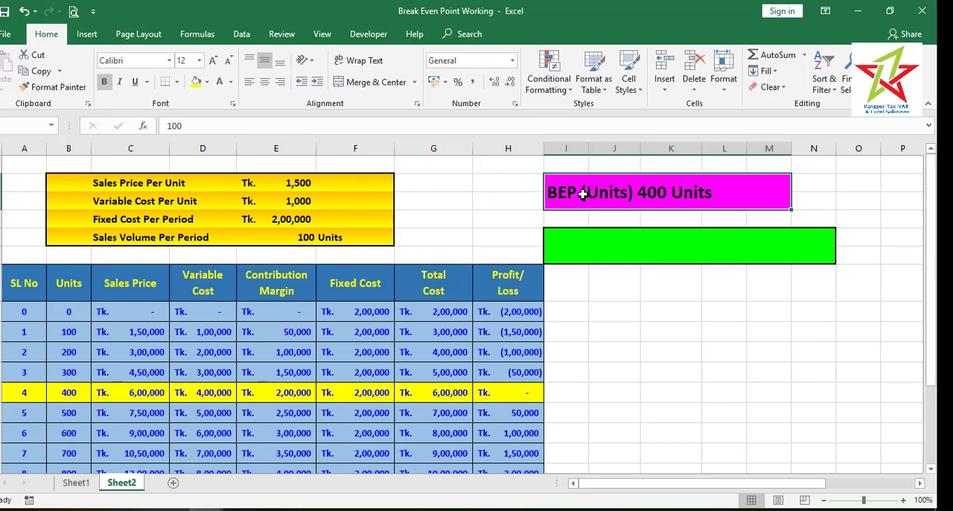
left_click(390, 125)
left_click_drag(321, 125, 266, 181)
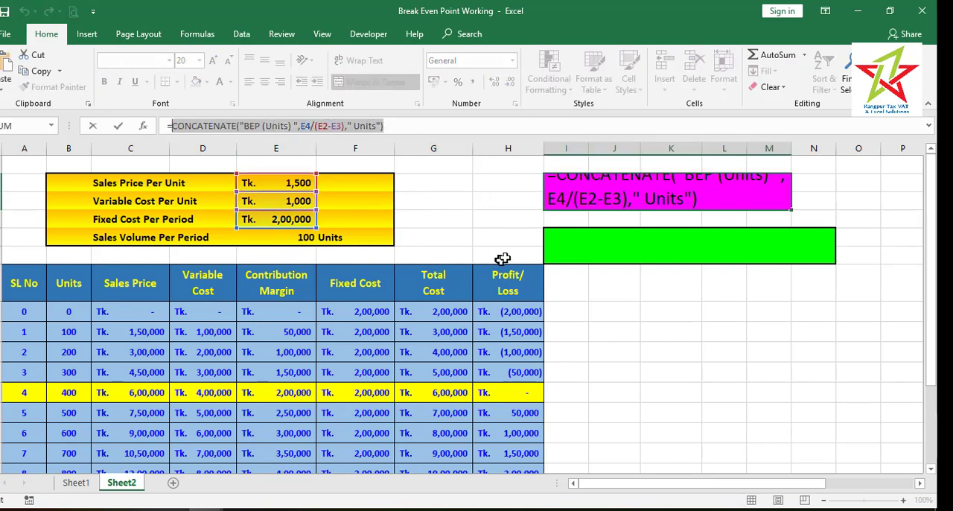
key("Return")
double_click(609, 251)
key("ctrl+v")
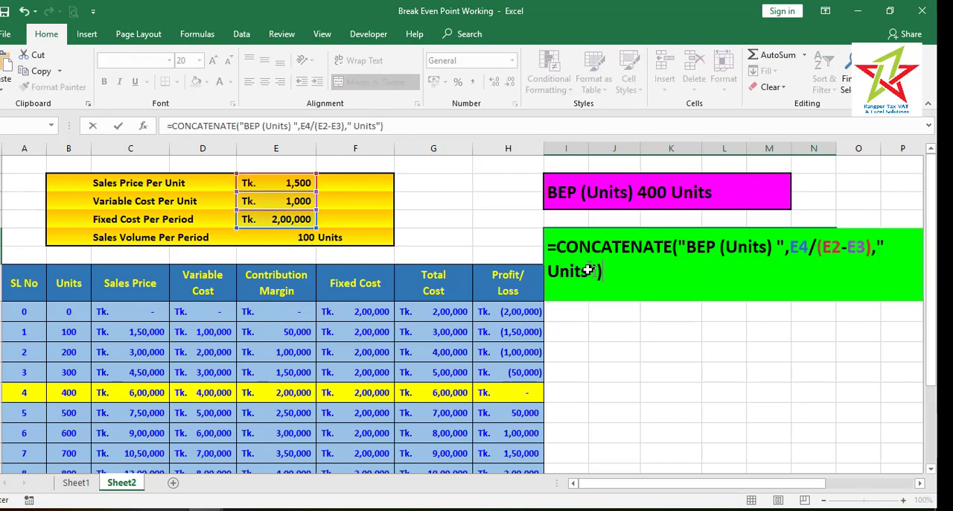
Change the label text in the green cell's formula from Units to Sales Amount, giving "BEP (Sales Amount) "
double_click(759, 247)
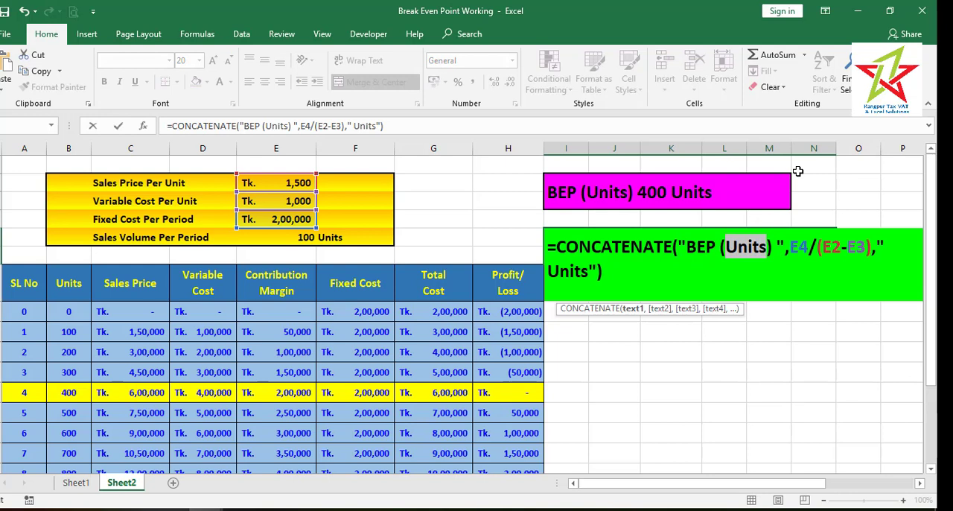
type("Sala")
key("BackSpace")
type("es Amout")
key("BackSpace")
type("nt")
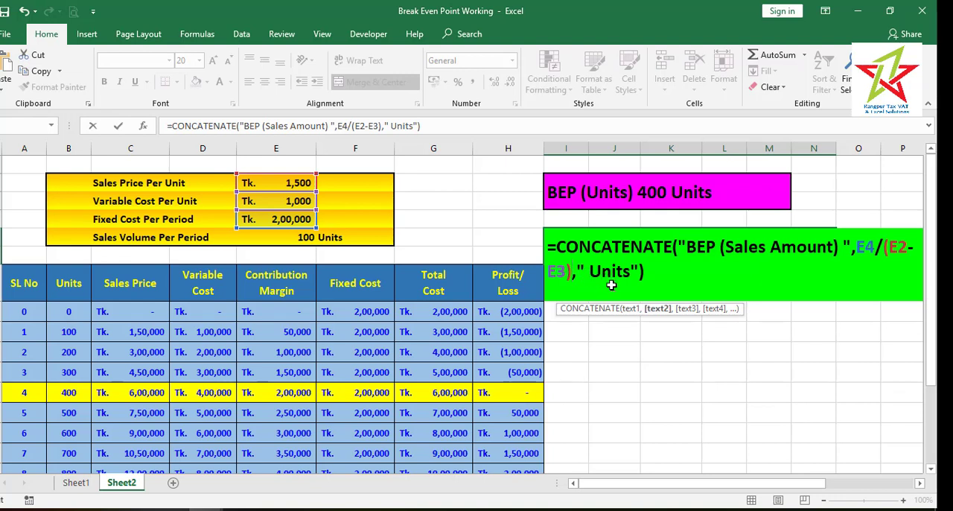
Complete the green cell's formula as =CONCATENATE("BEP (Sales Amount) Tk. ",E4/(E2-E3)*E2)
type("*")
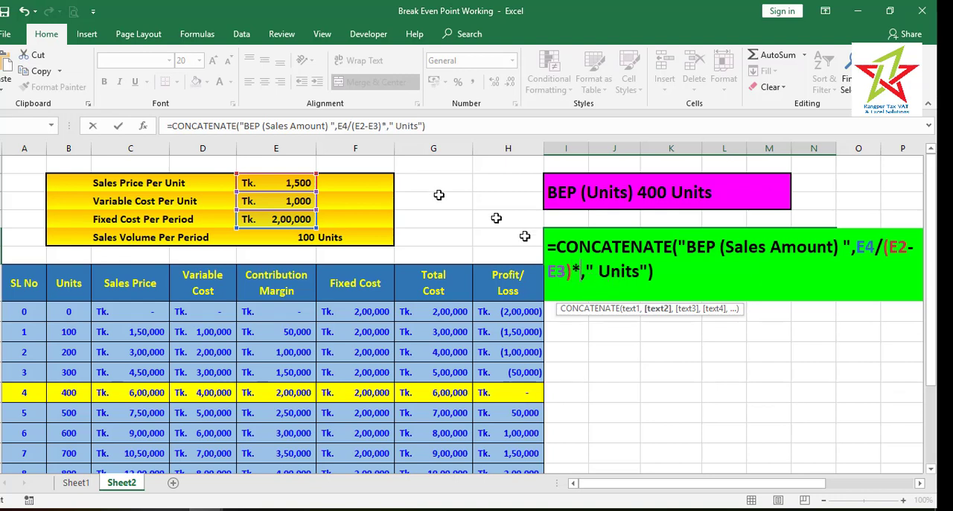
left_click(299, 181)
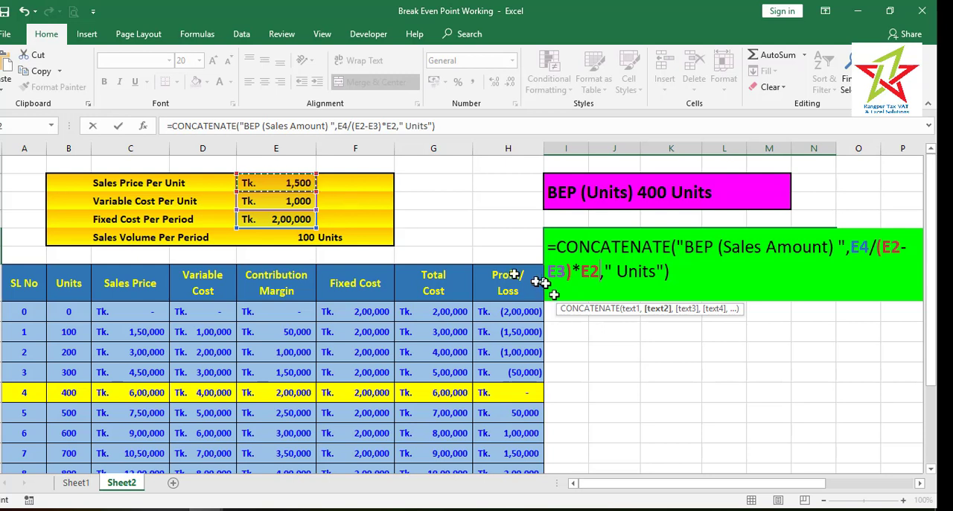
left_click(837, 246)
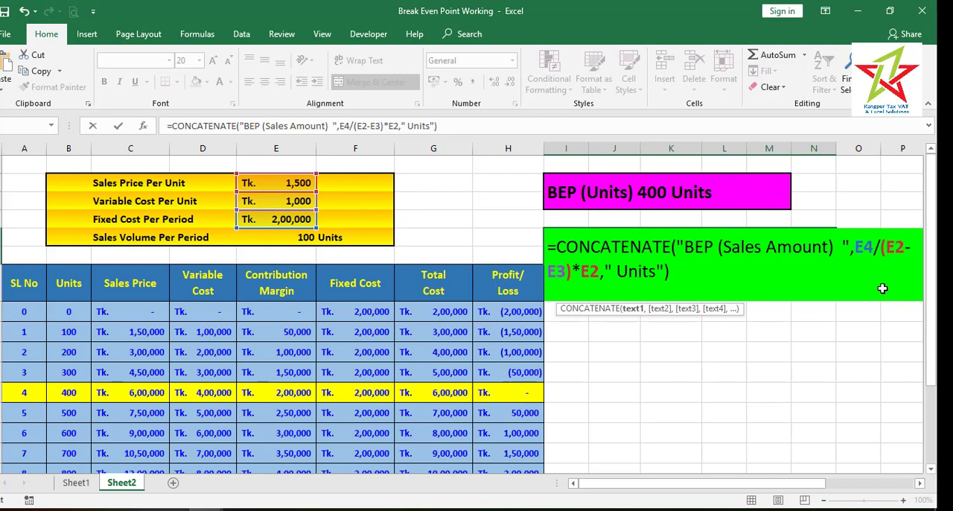
type("Tk.")
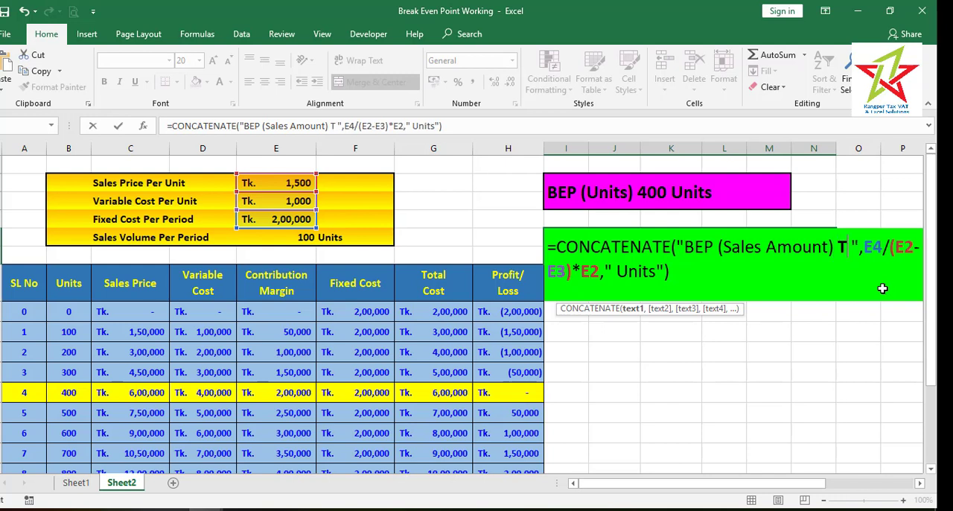
key("Return")
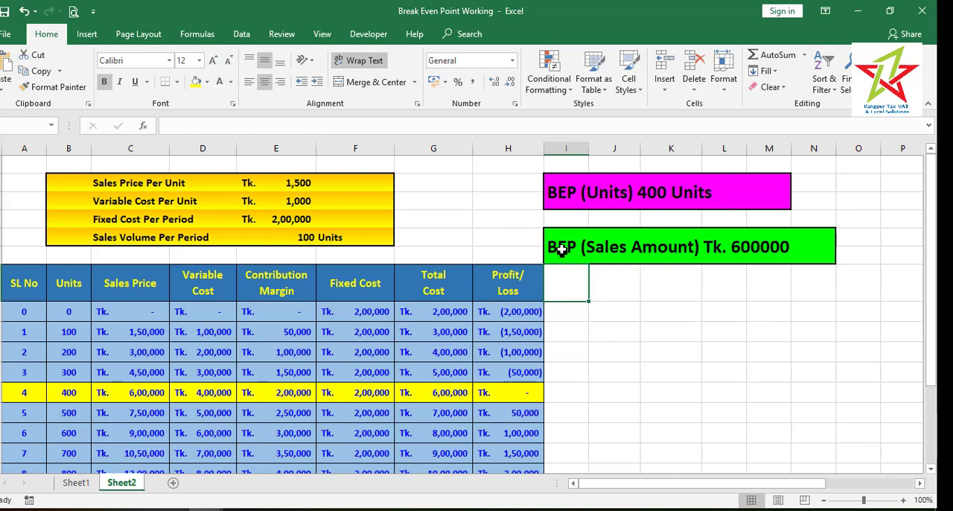
Reopen the green cell's formula and insert a TEXT function in front of the E4/(E2-E3)*E2 calculation
double_click(562, 250)
key("Escape")
double_click(570, 255)
left_click(877, 249)
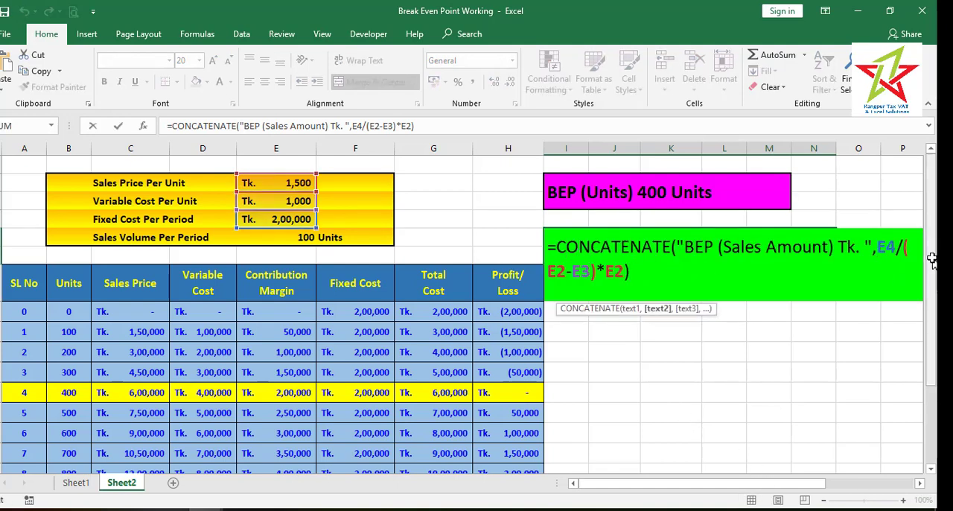
type("Te")
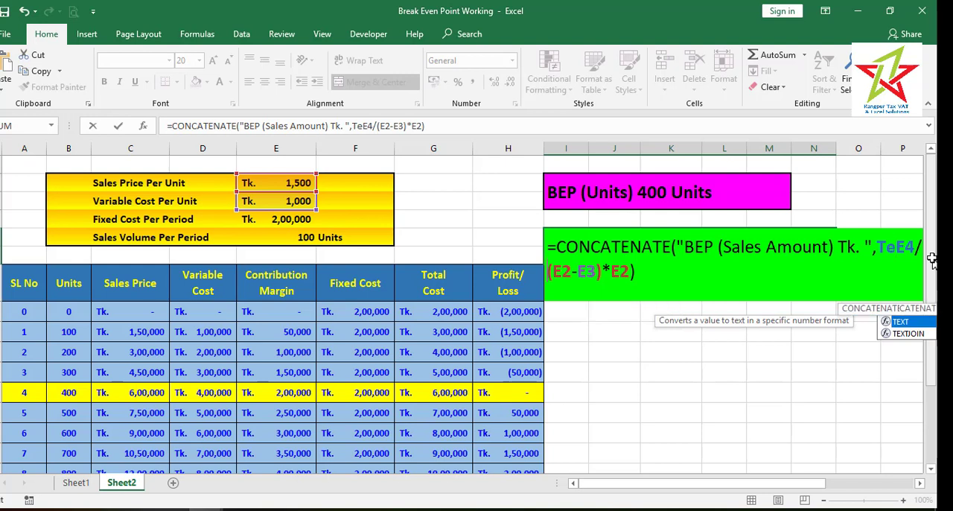
key("Tab")
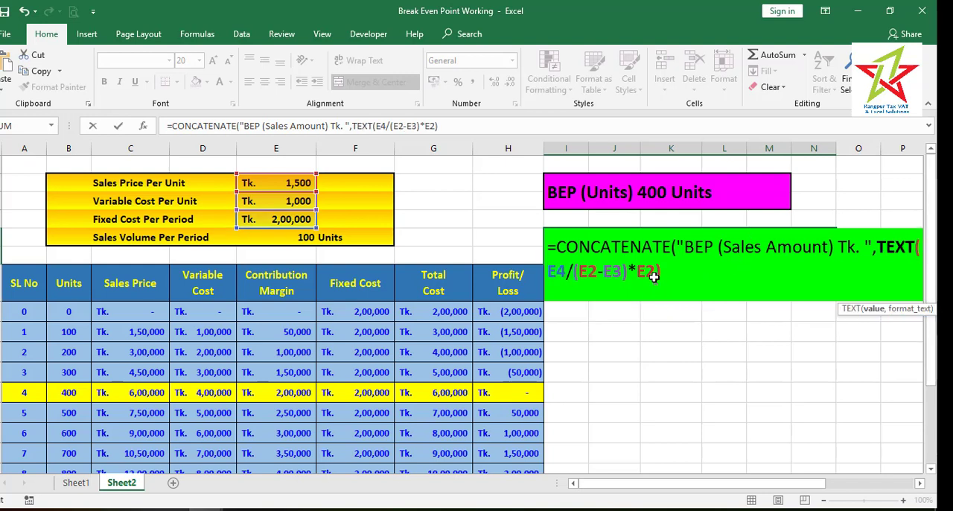
Give the TEXT function the number format "#,##0_);(#,##0)" and enter the green cell's formula
type(",")
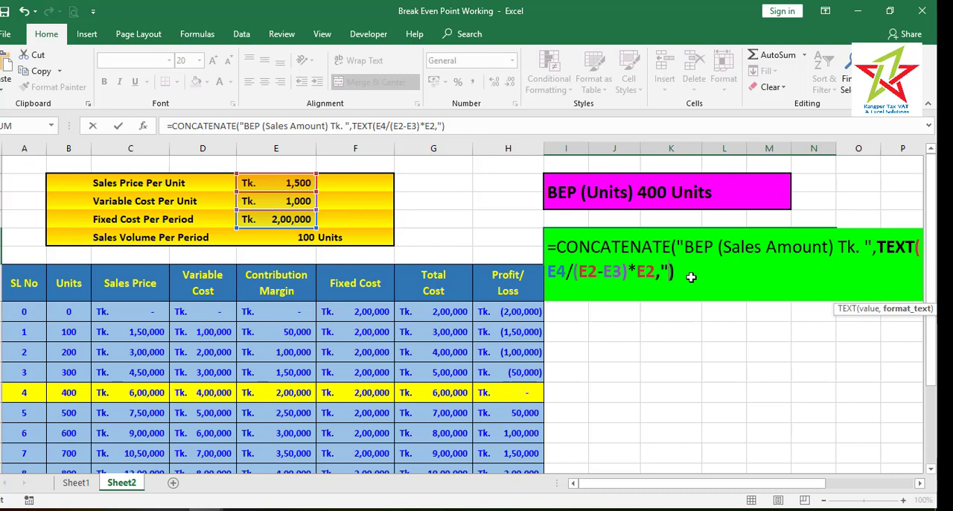
key("ctrl+v")
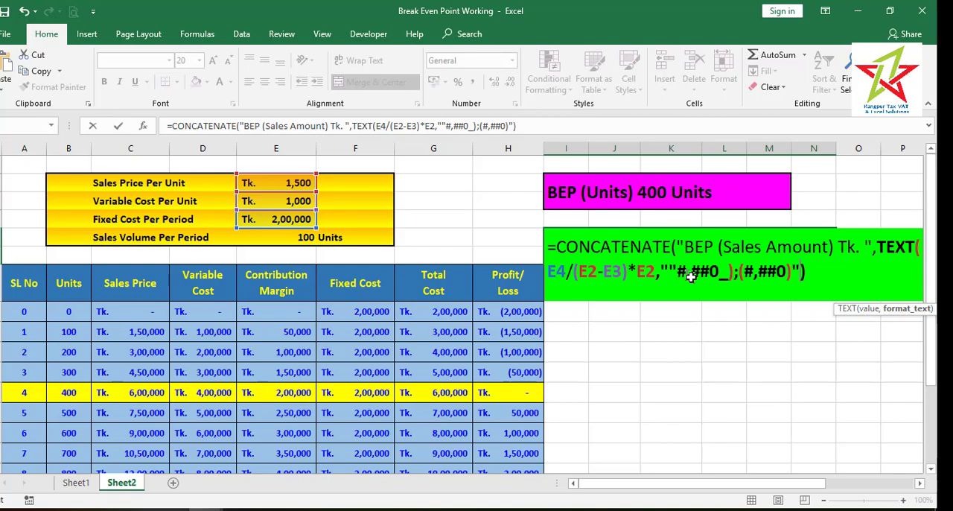
type("\"")
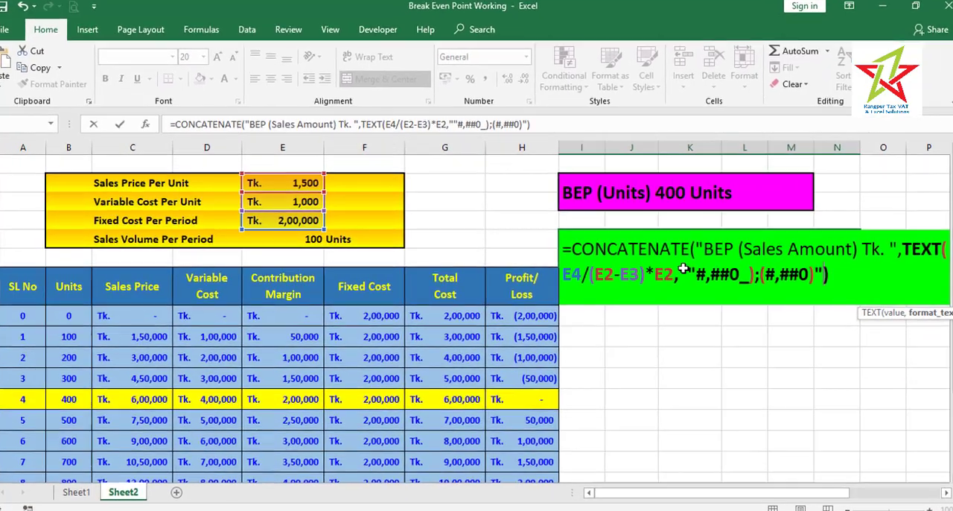
key("BackSpace")
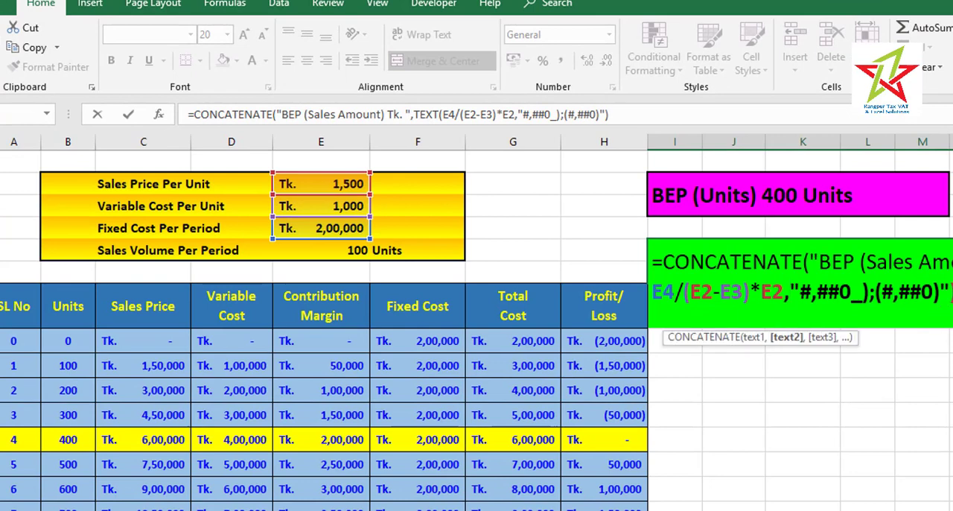
key("Return")
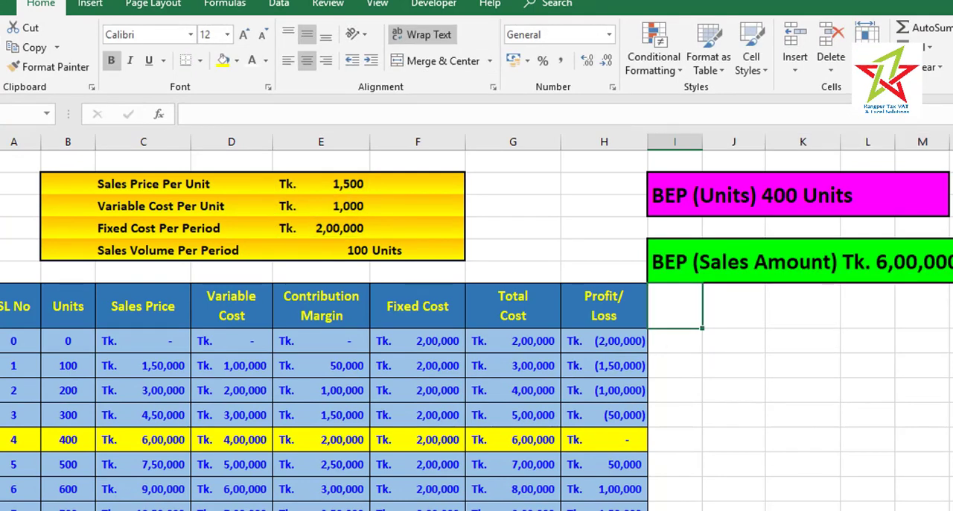
left_click(347, 231)
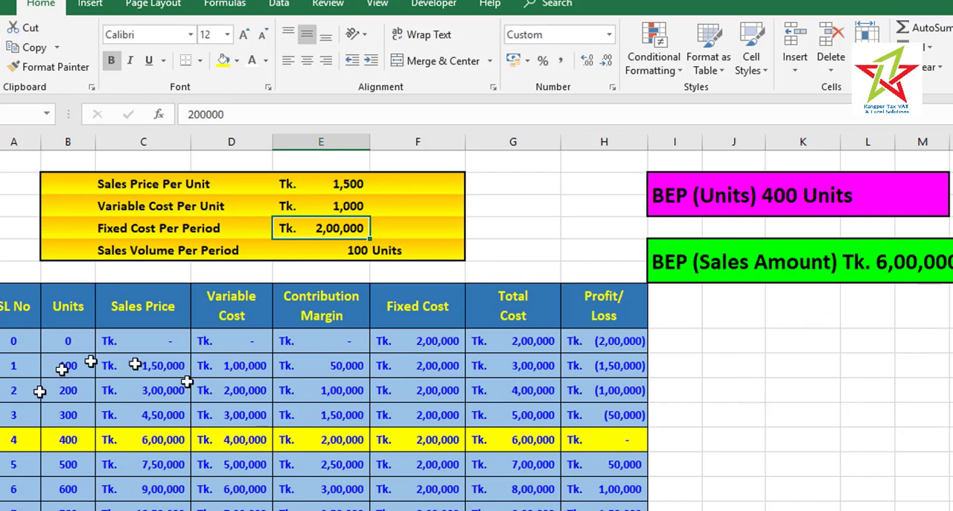
scroll(477, 331, "down", 3)
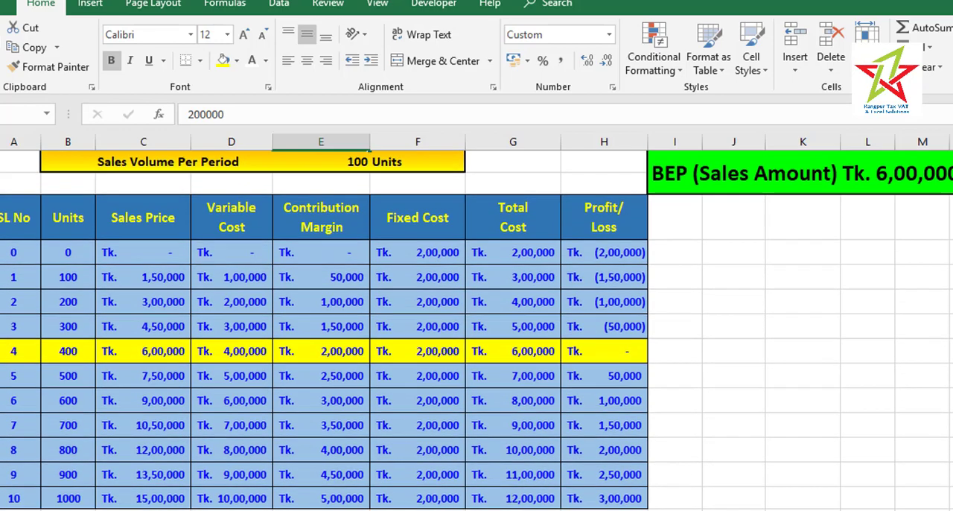
scroll(476, 331, "up", 3)
scroll(477, 330, "down", 3)
scroll(476, 330, "down", 3)
scroll(477, 331, "up", 3)
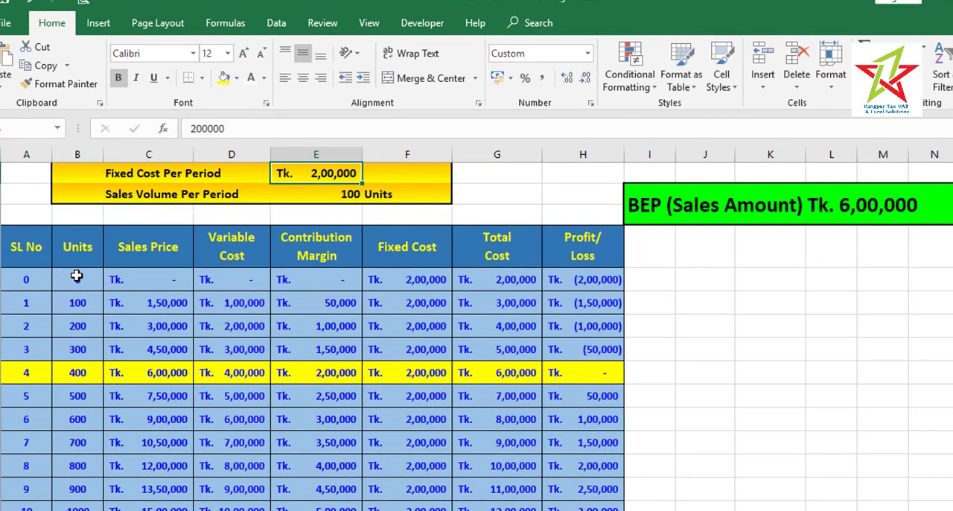
Insert a straight-line scatter chart of Units, Sales Price, Fixed Cost and Total Cost beside the table and apply the dark style with glowing lines
left_click_drag(78, 247, 162, 507)
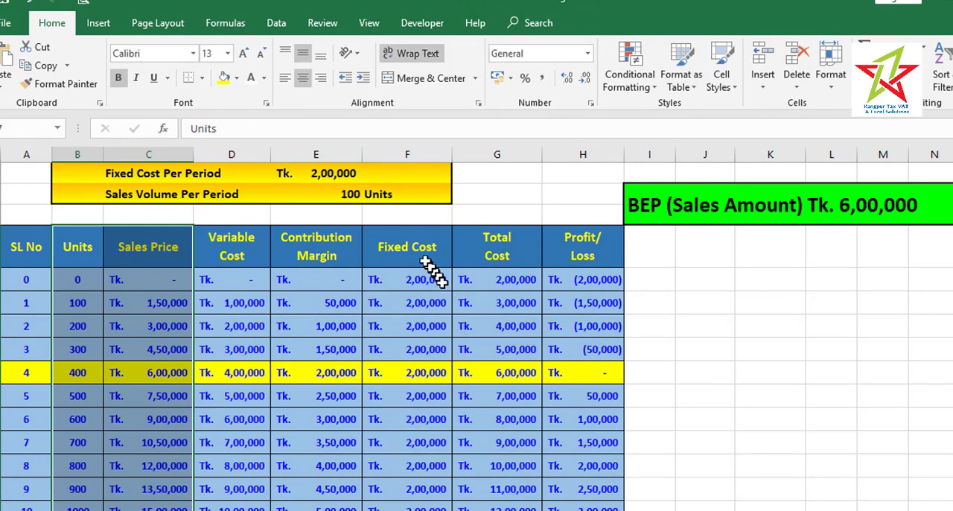
left_click_drag(410, 246, 495, 505)
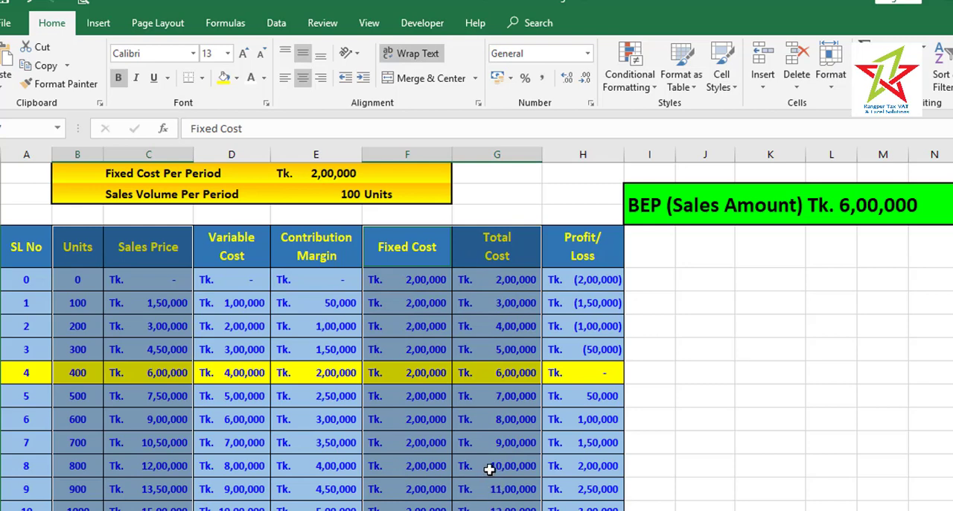
left_click(102, 23)
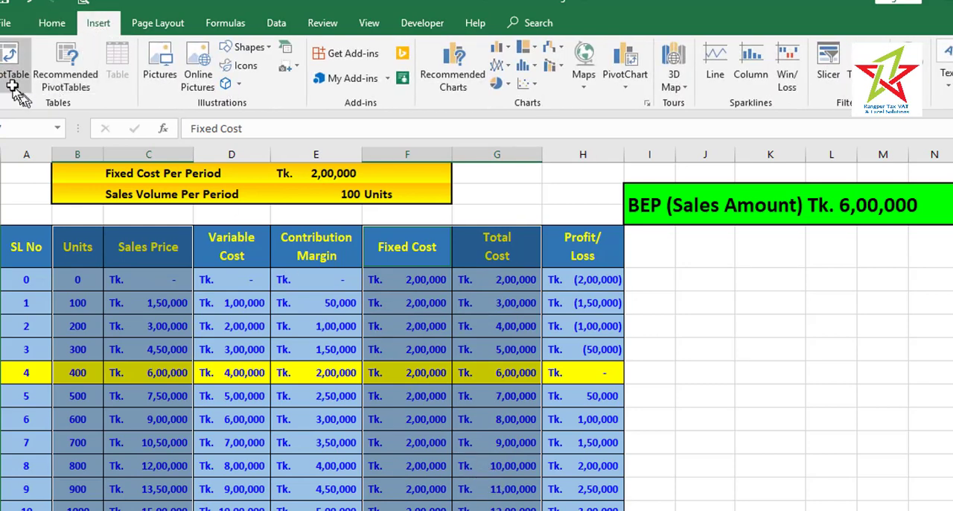
left_click(527, 83)
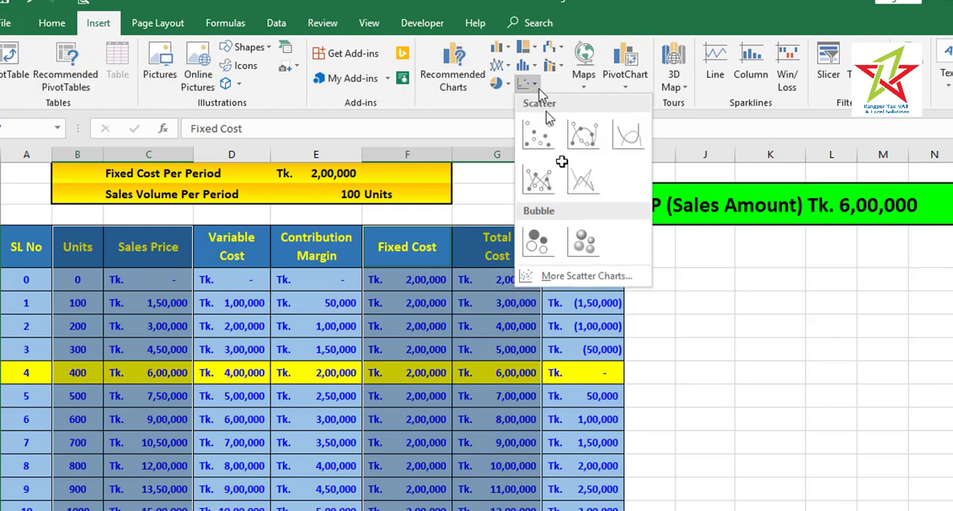
left_click(578, 174)
left_click_drag(623, 245, 931, 278)
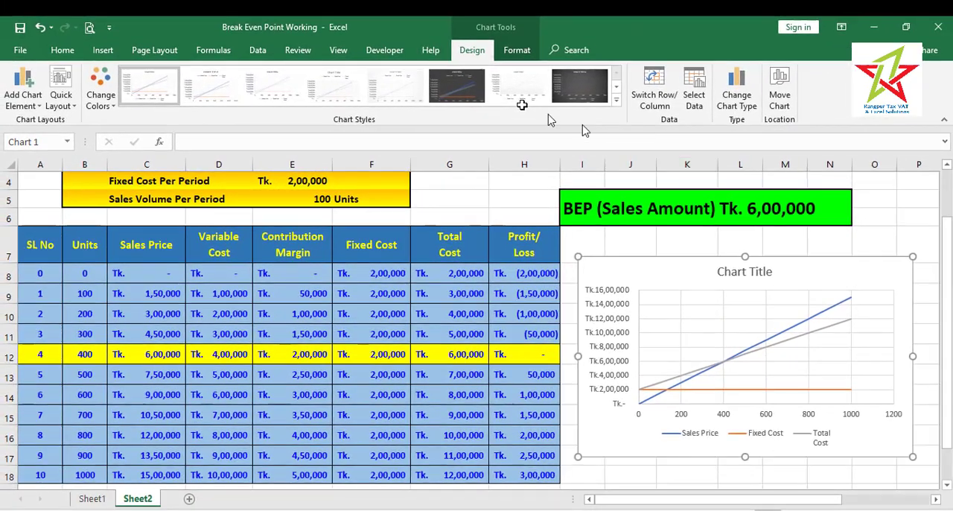
left_click(465, 87)
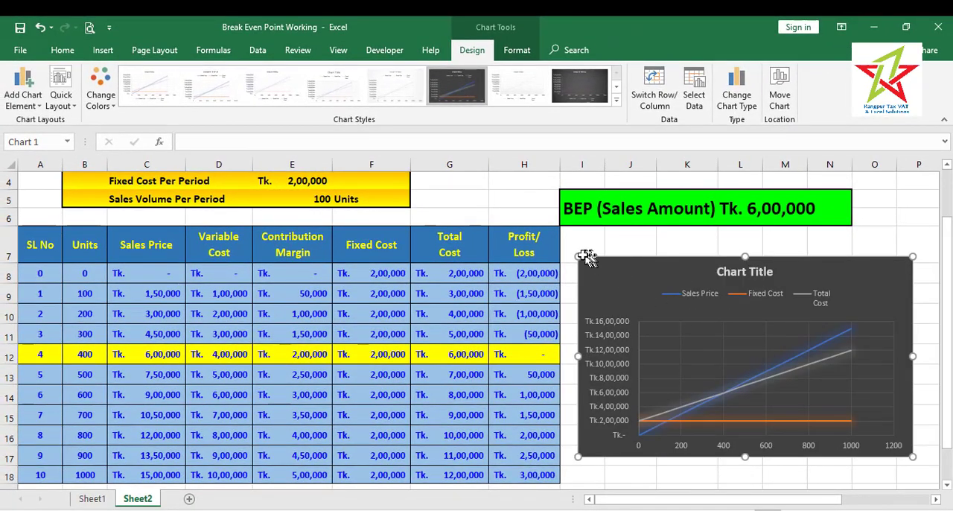
Enlarge the break-even chart so that its upper-left corner starts directly beneath the green BEP (Sales Amount) cell beside the table
left_click_drag(579, 257, 569, 234)
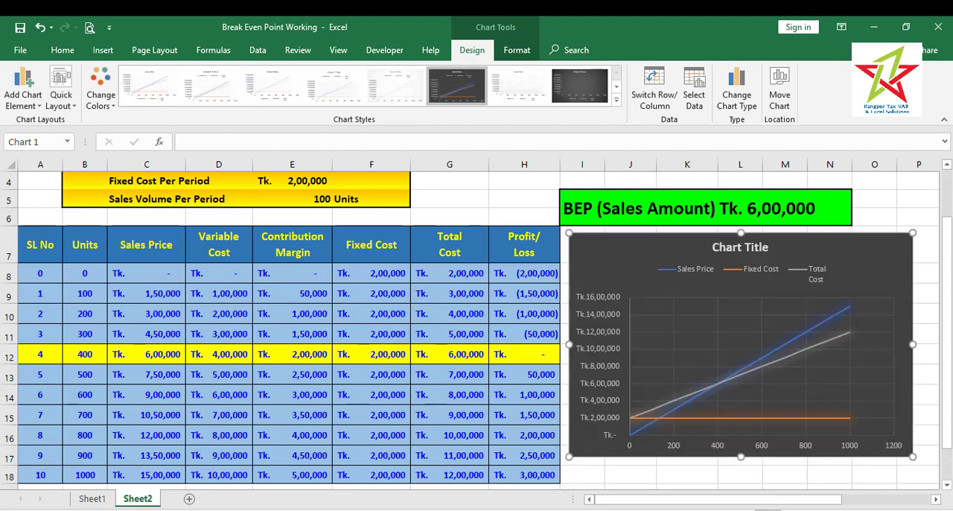
mouse_move(740, 455)
left_mouse_down()
mouse_move(735, 490)
mouse_move(734, 441)
mouse_move(734, 451)
left_mouse_up()
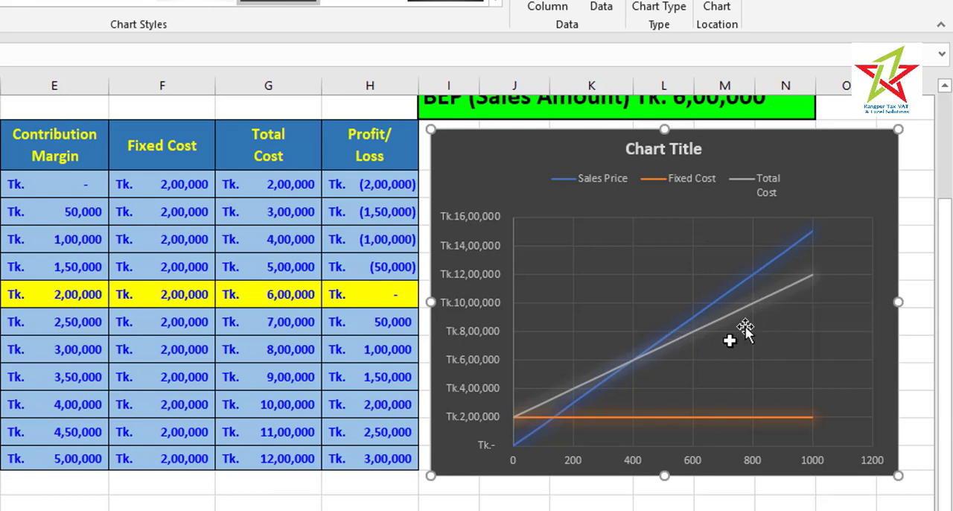
mouse_move(630, 365)
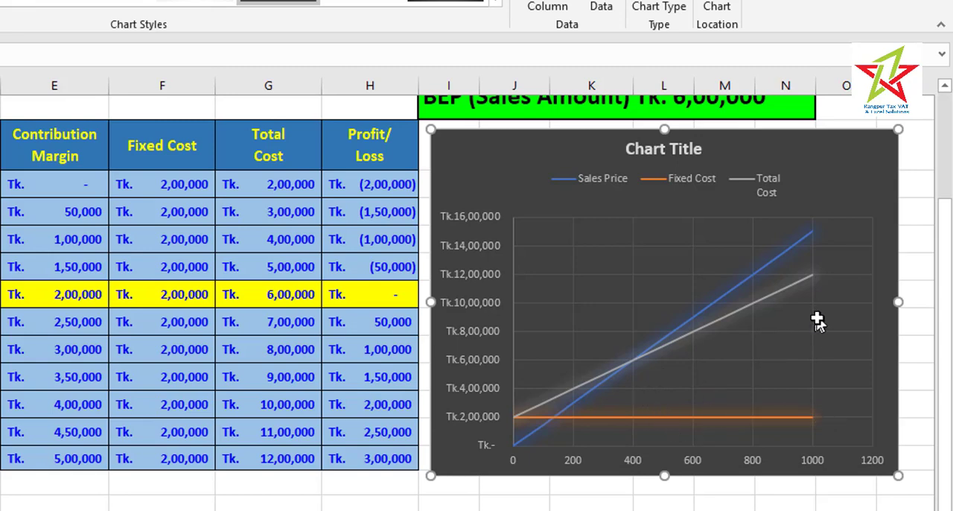
Enter the break-even units formula =E4/(E2-E3) in cell H3, next to the pink BEP (Units) cell
scroll(393, 476, "up", 2)
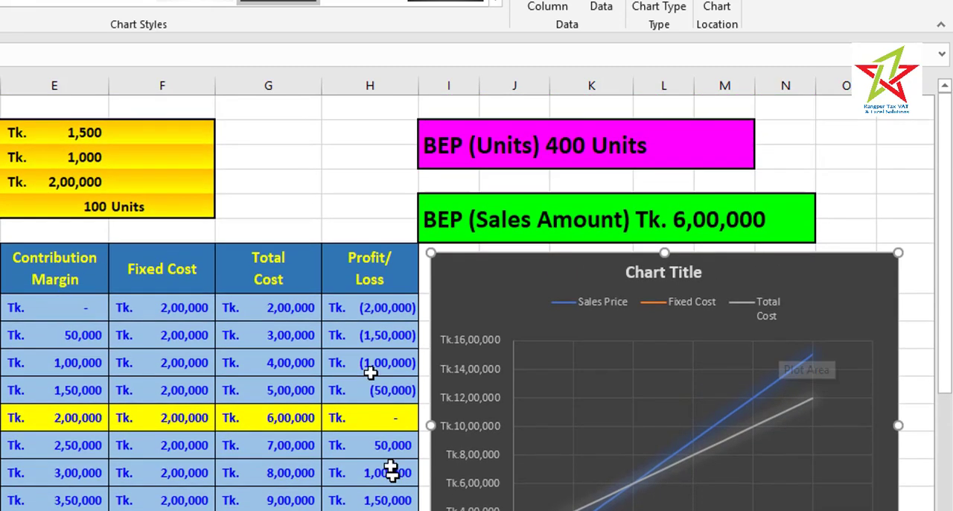
left_click(372, 136)
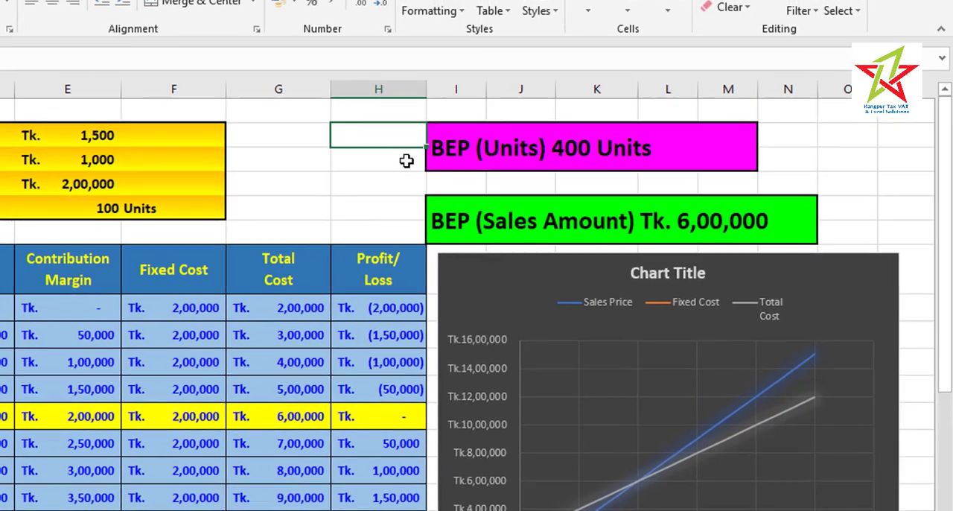
left_click(399, 157)
type("=")
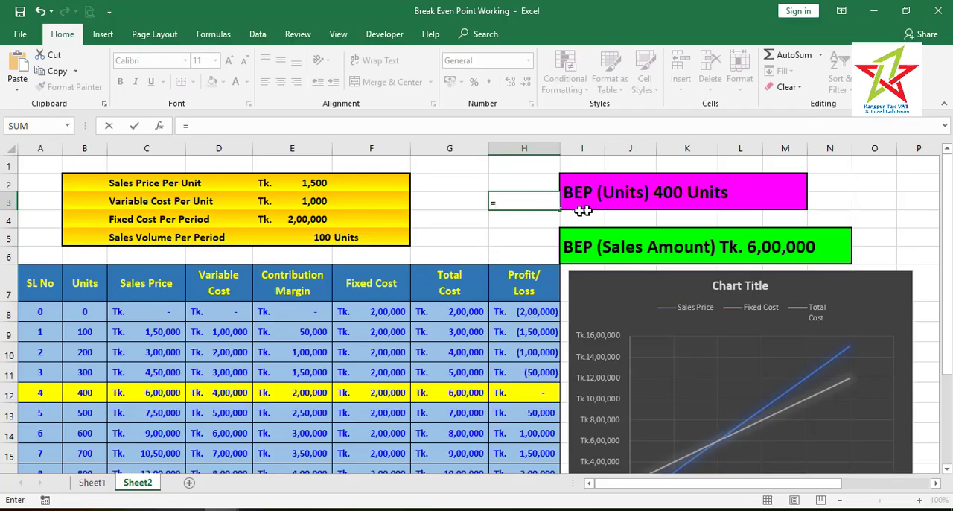
left_click(317, 223)
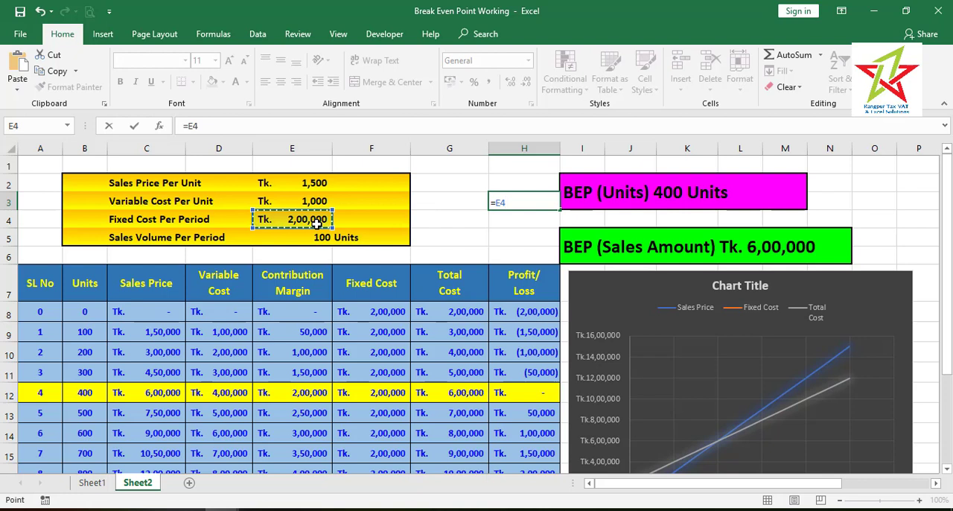
type("/(")
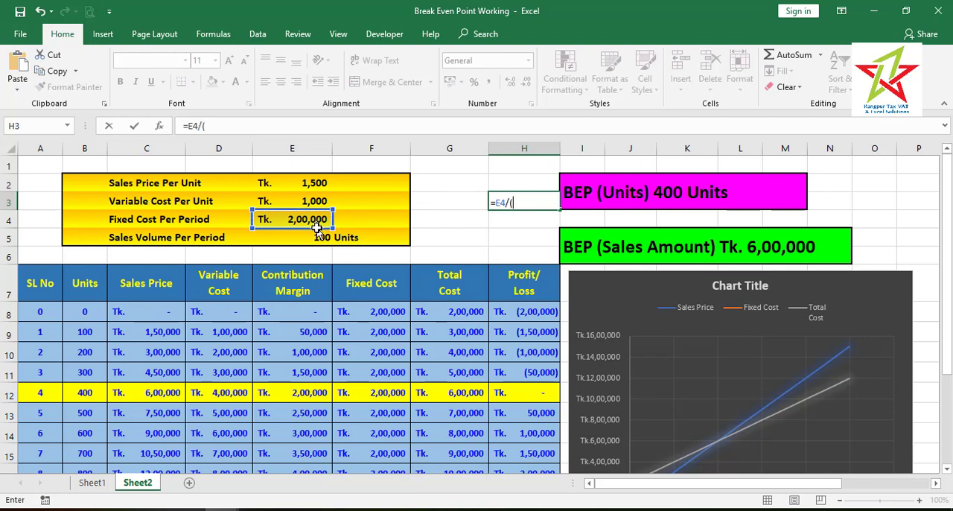
left_click(298, 182)
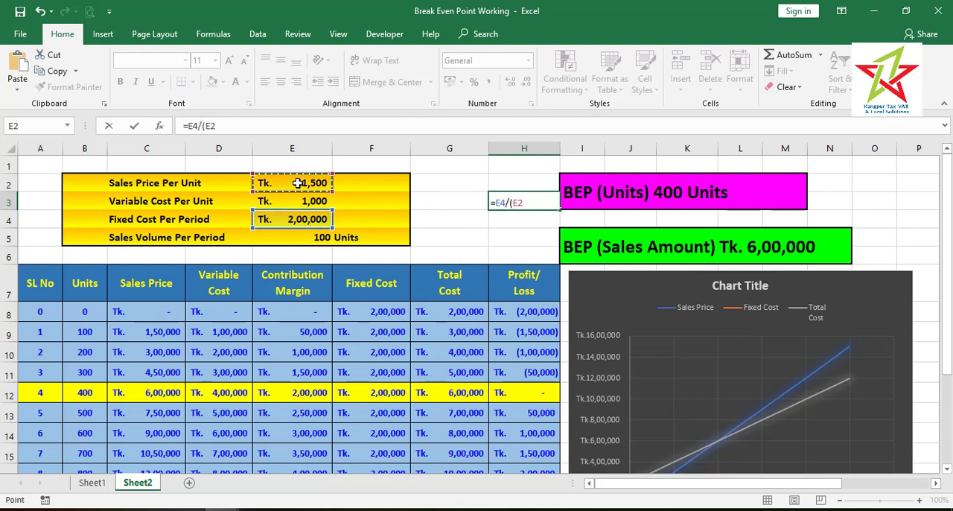
type("-")
left_click(302, 201)
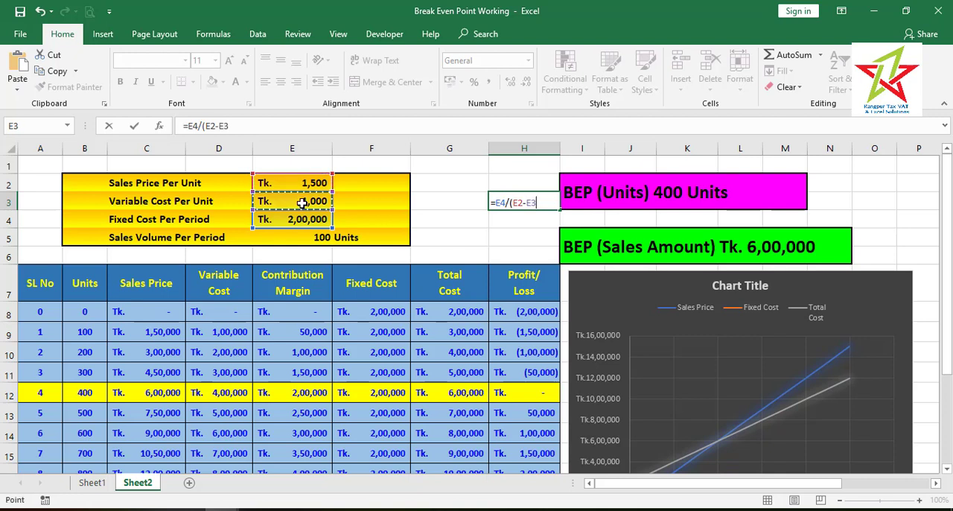
type(")")
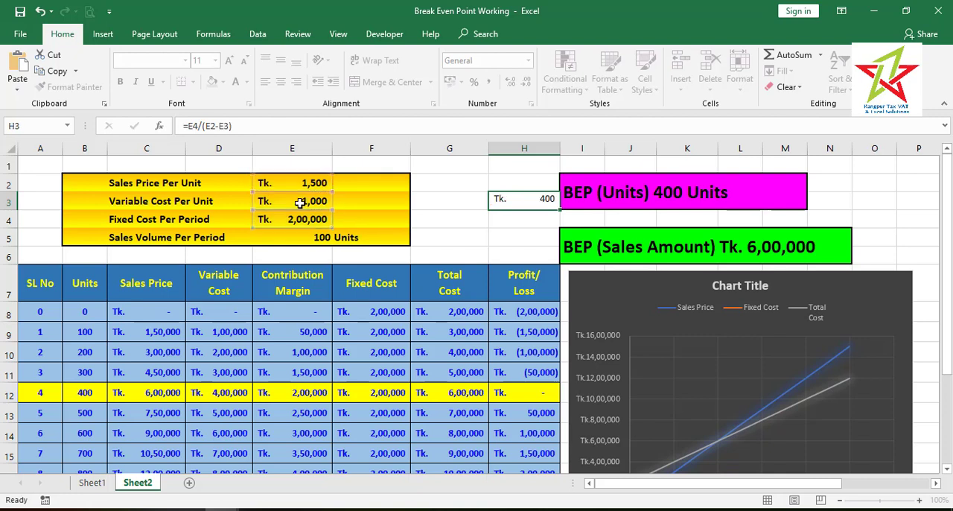
key("Return")
Format cell H3 as a plain number without the Tk. currency symbol or decimals
left_click(509, 205)
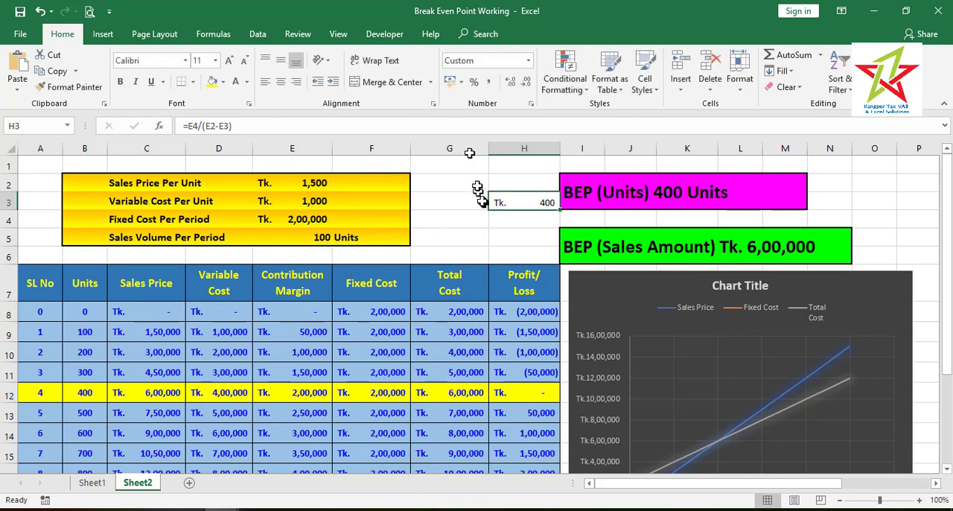
left_click(528, 60)
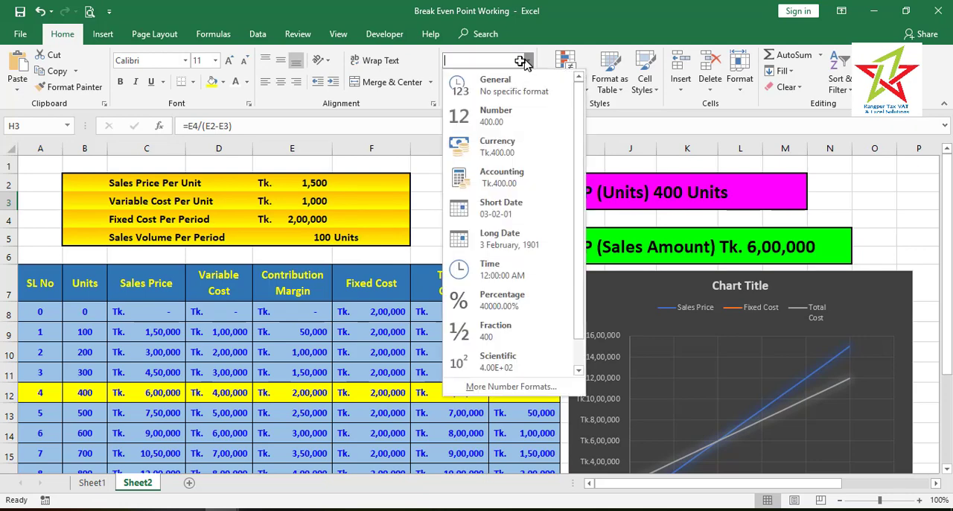
left_click(496, 112)
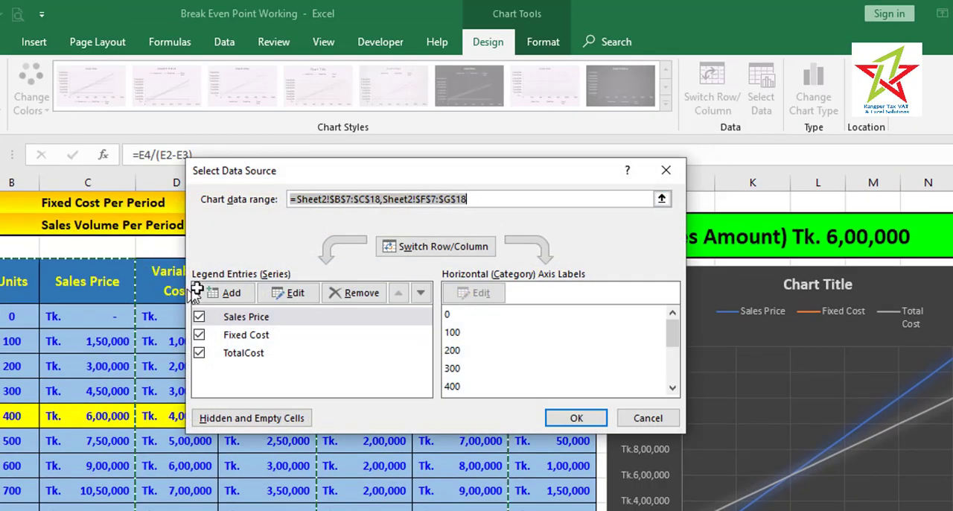
Add a new series to the chart's data source, with its name from cell I2 and its X value from cell H3
left_click(216, 293)
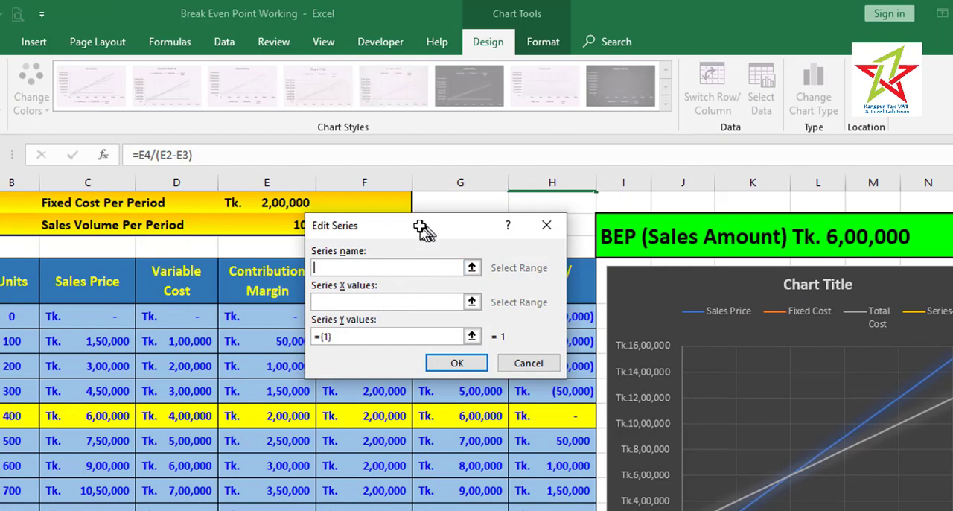
left_click_drag(423, 223, 310, 233)
scroll(516, 337, "up", 1)
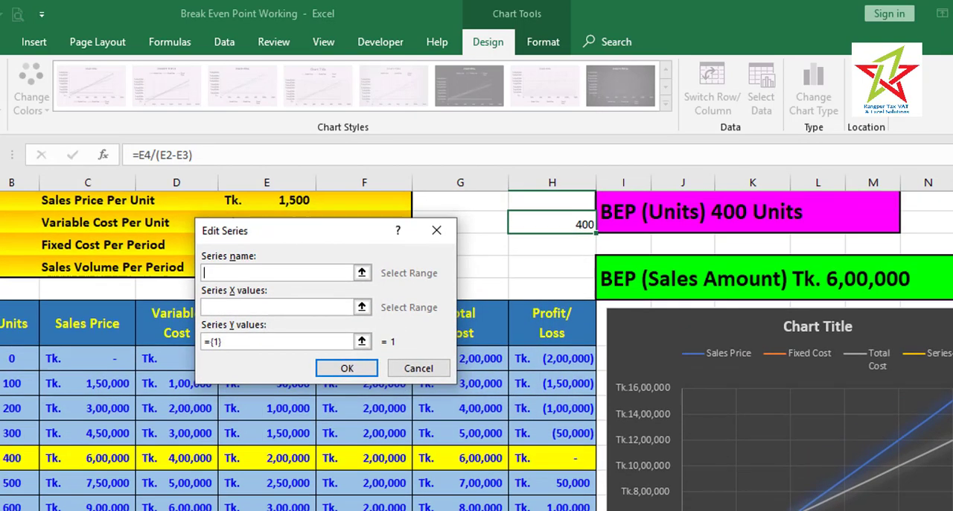
left_click(670, 240)
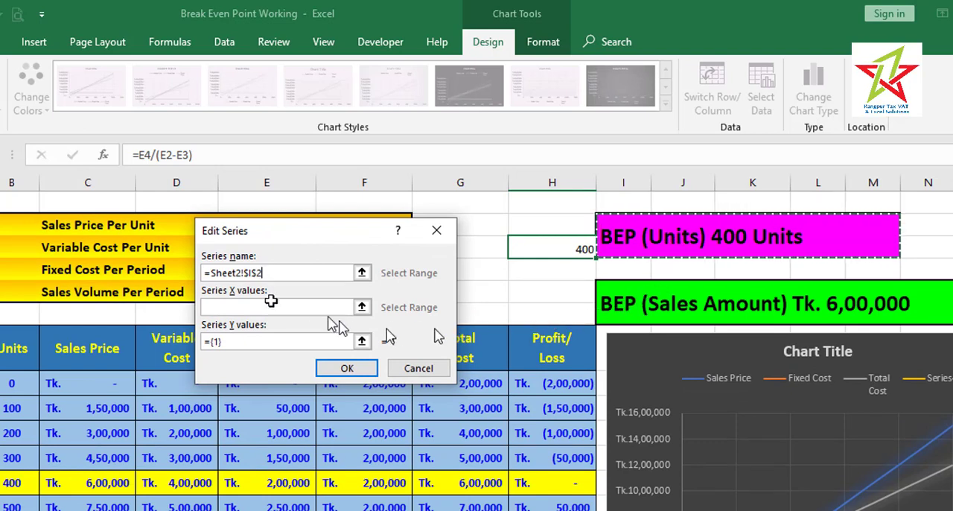
left_click(234, 302)
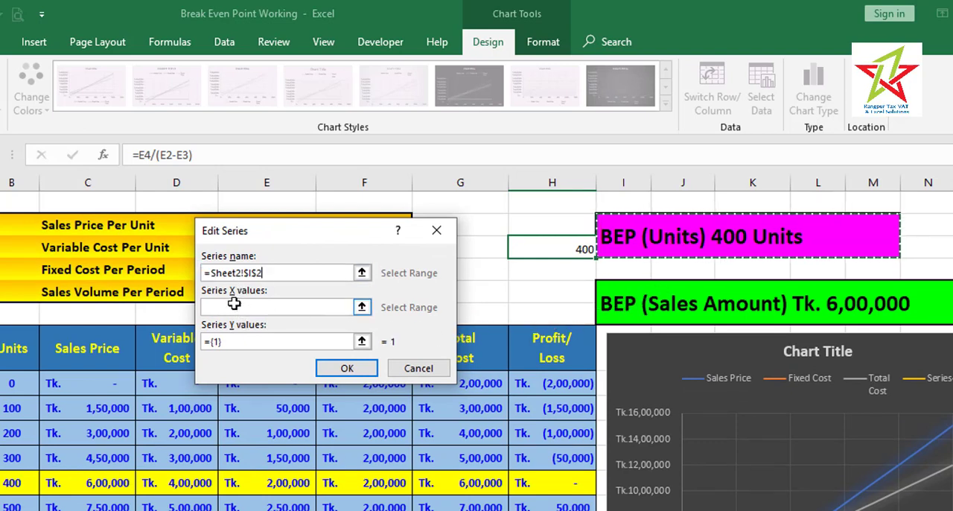
left_click(363, 307)
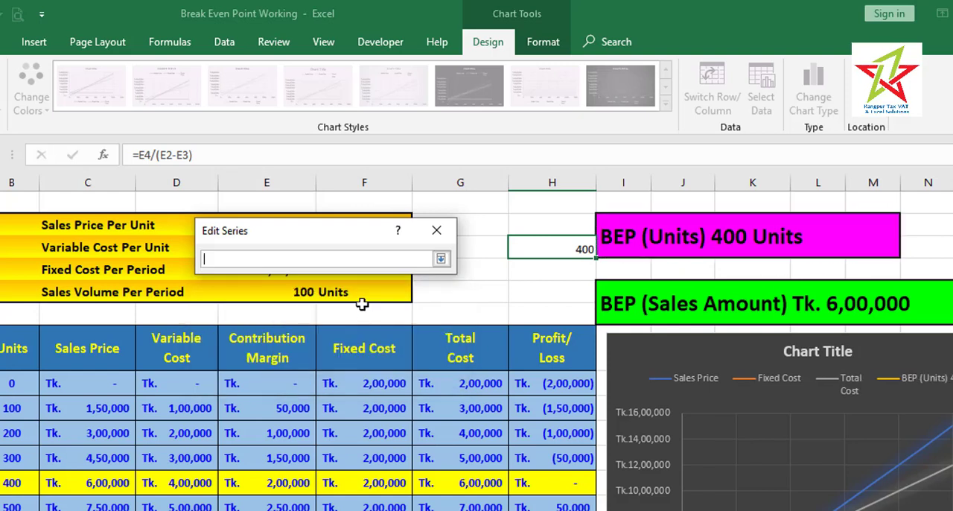
left_click(575, 251)
key("Return")
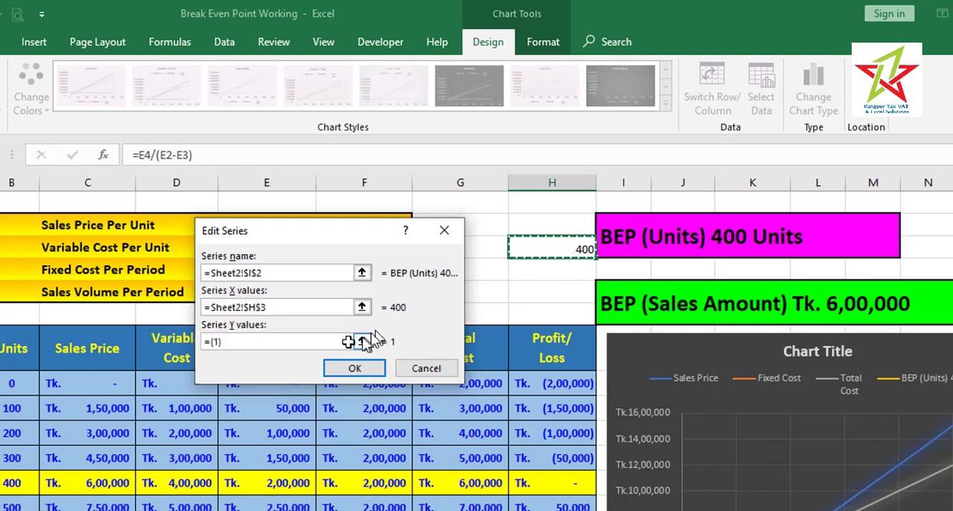
Set the new series' Y values to =Sheet2!$I$5 and apply the changed chart data source
left_click(301, 344)
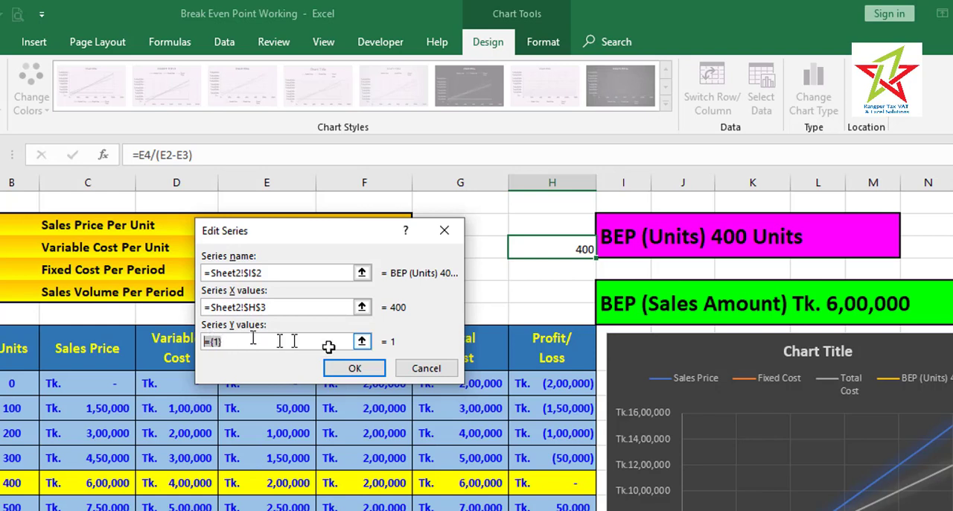
left_click(624, 302)
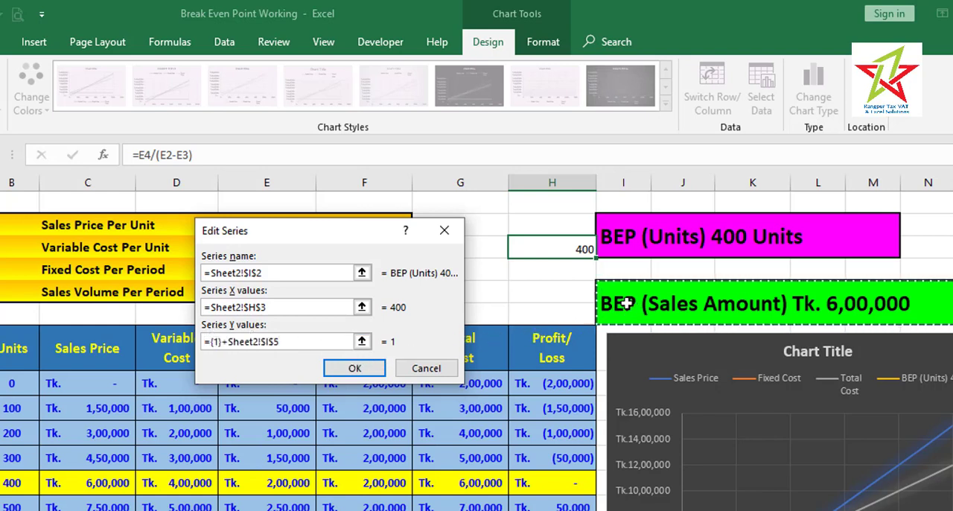
left_click(232, 342)
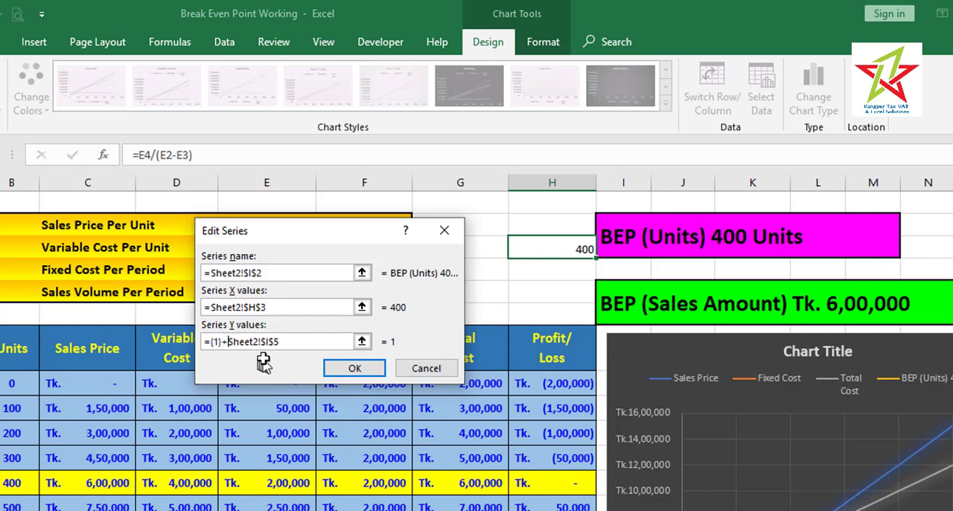
key("BackSpace")
key("BackSpace")
key("BackSpace")
key("BackSpace")
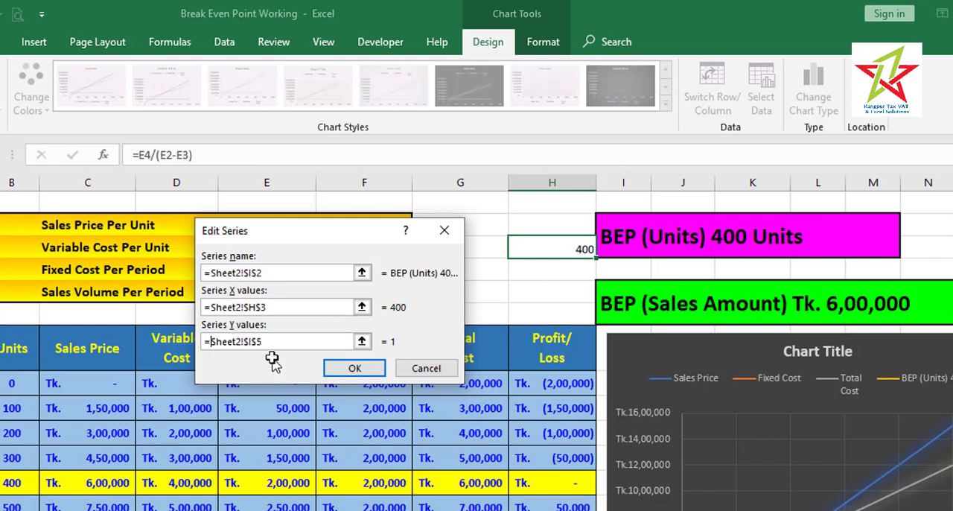
left_click(357, 367)
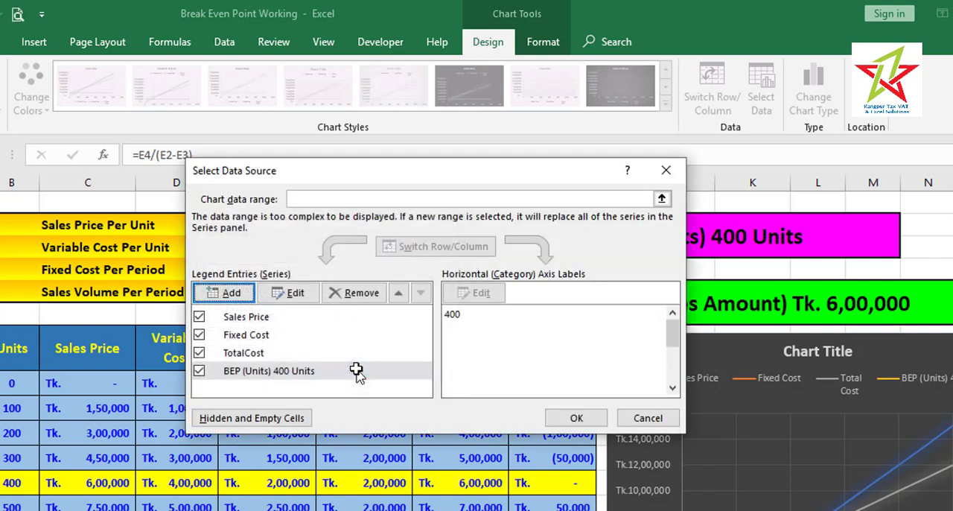
left_click(570, 415)
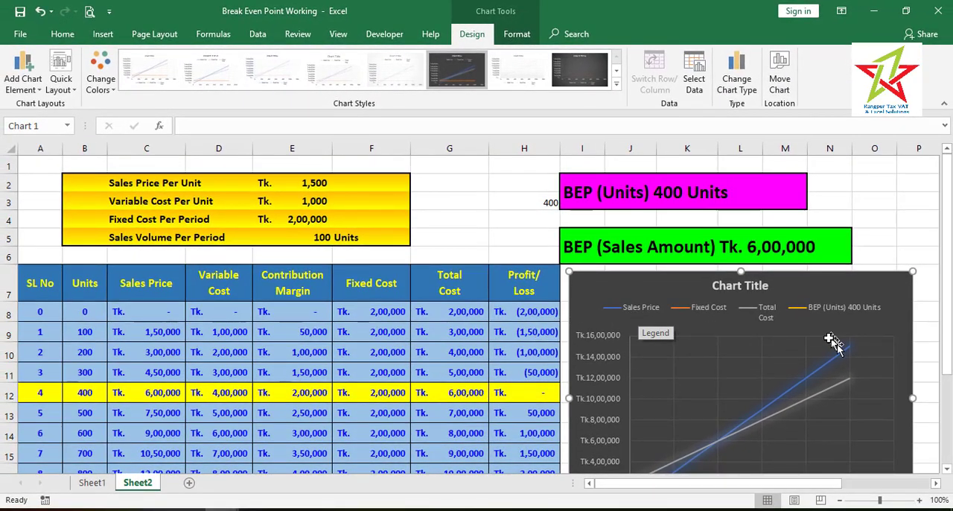
Select the "BEP (Units) 400 Units" series in the chart and add data labels to it
scroll(799, 345, "down", 3)
scroll(700, 325, "up", 3)
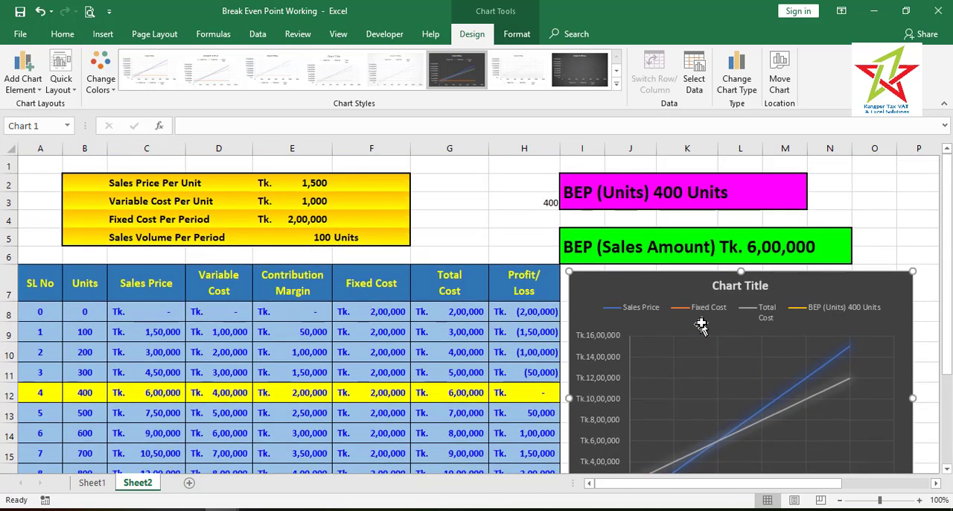
left_click(515, 34)
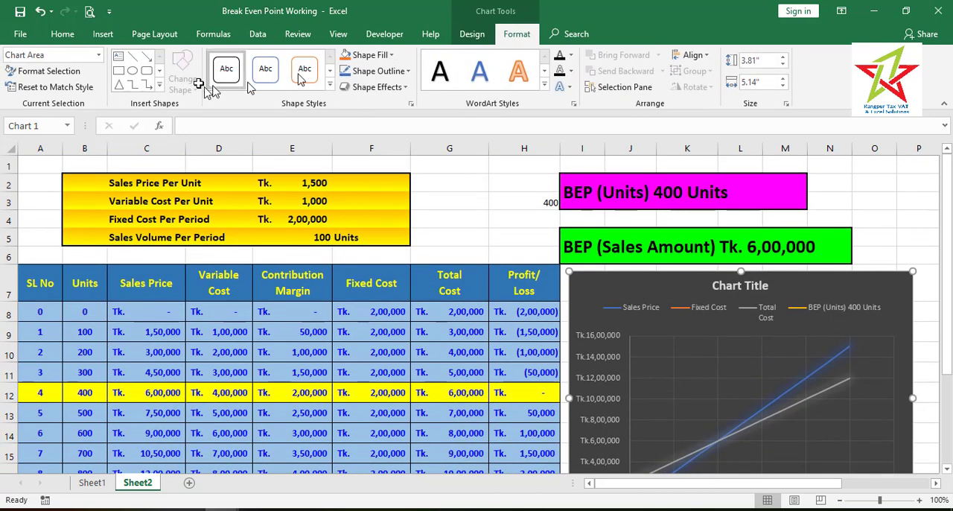
left_click(98, 54)
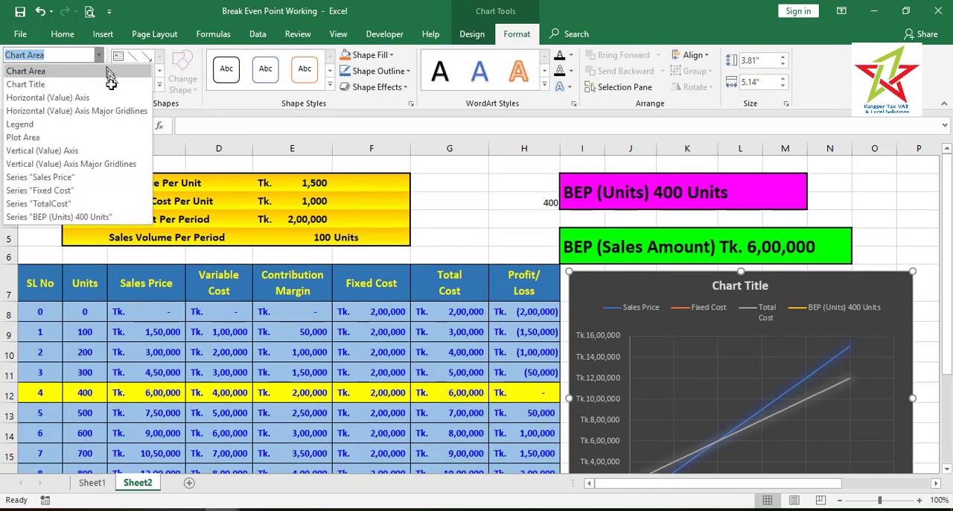
left_click(103, 217)
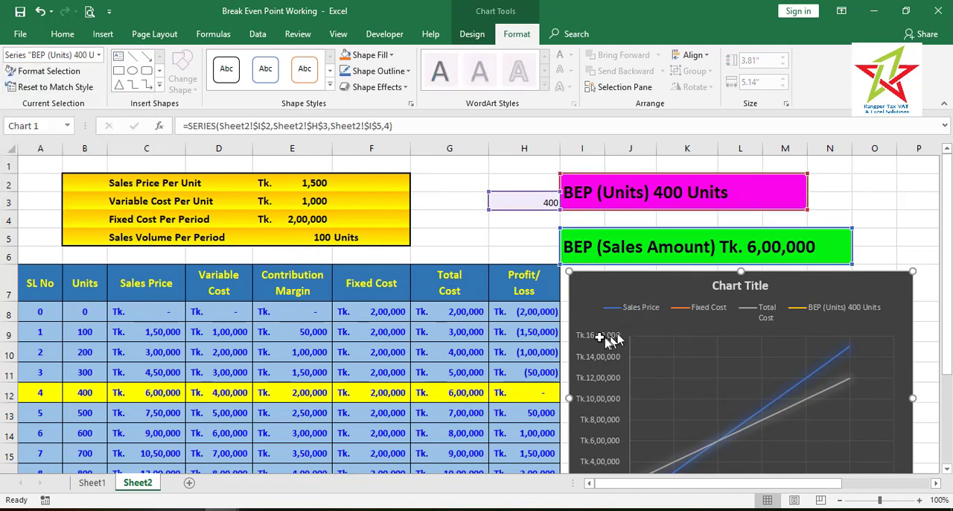
scroll(696, 323, "down", 3)
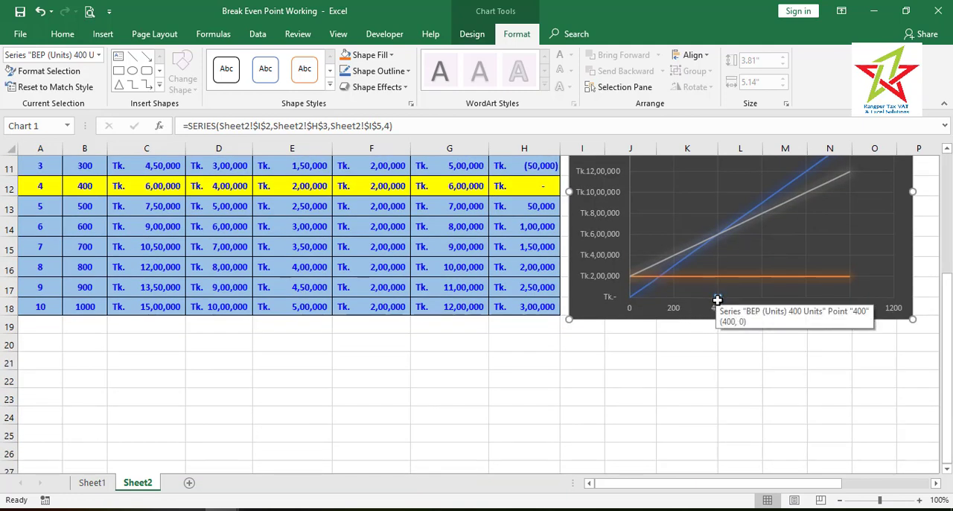
left_click(718, 298)
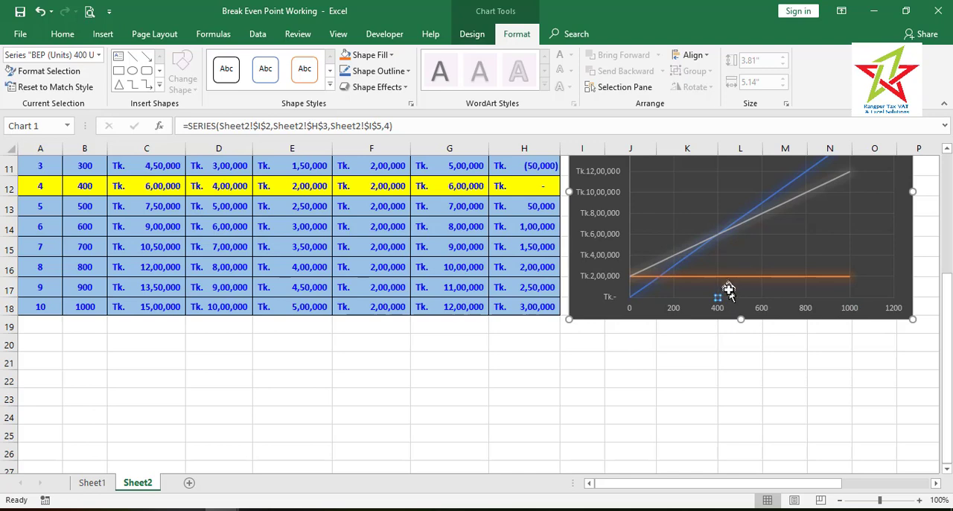
scroll(777, 351, "up", 4)
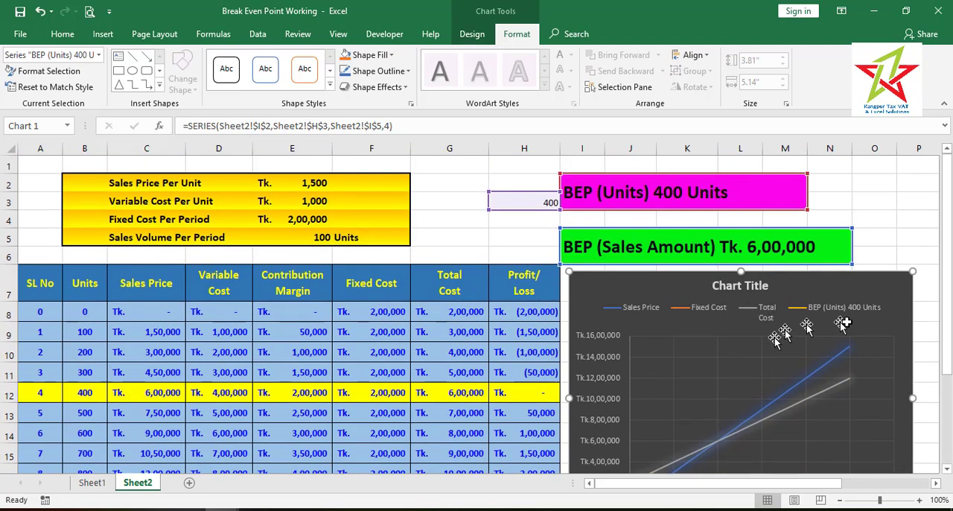
left_click_drag(946, 360, 947, 420)
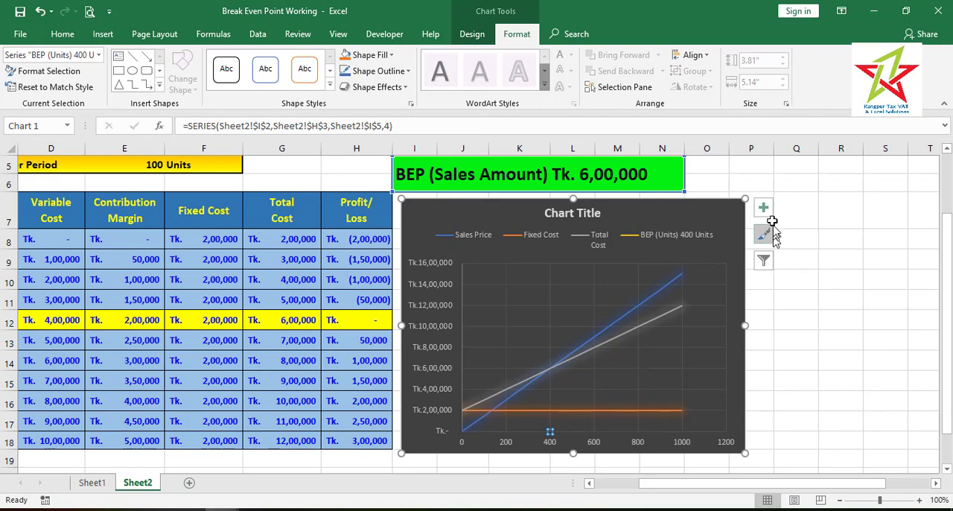
left_click(763, 208)
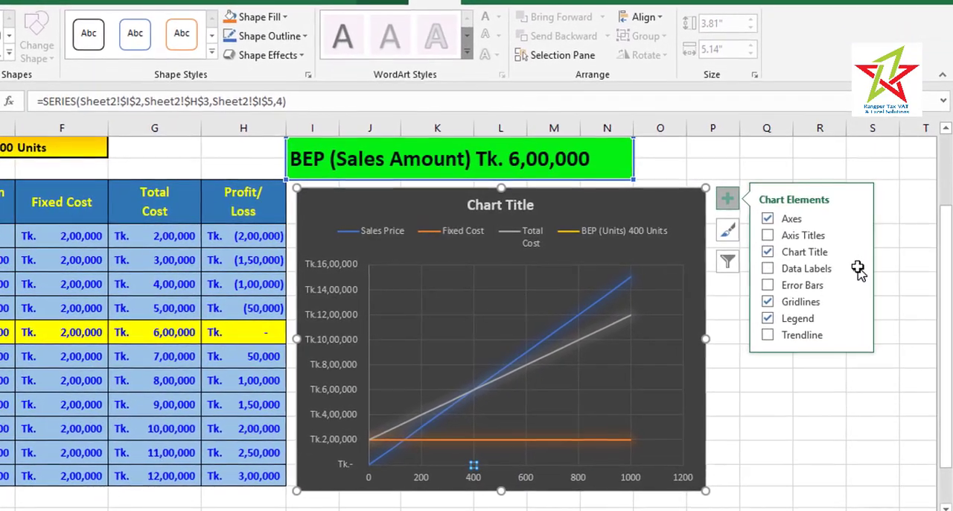
left_click(865, 268)
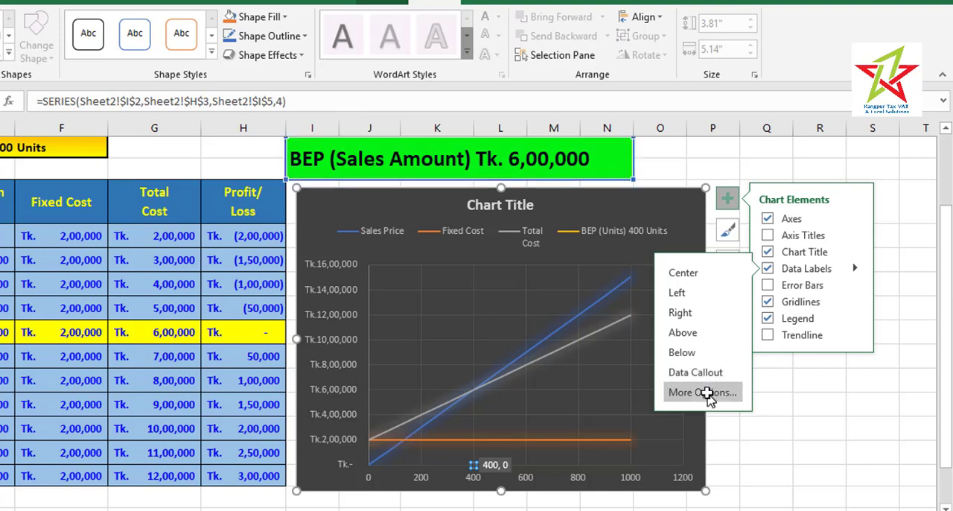
Set the BEP series' data label to show only the series name, without the X and Y values
left_click(702, 392)
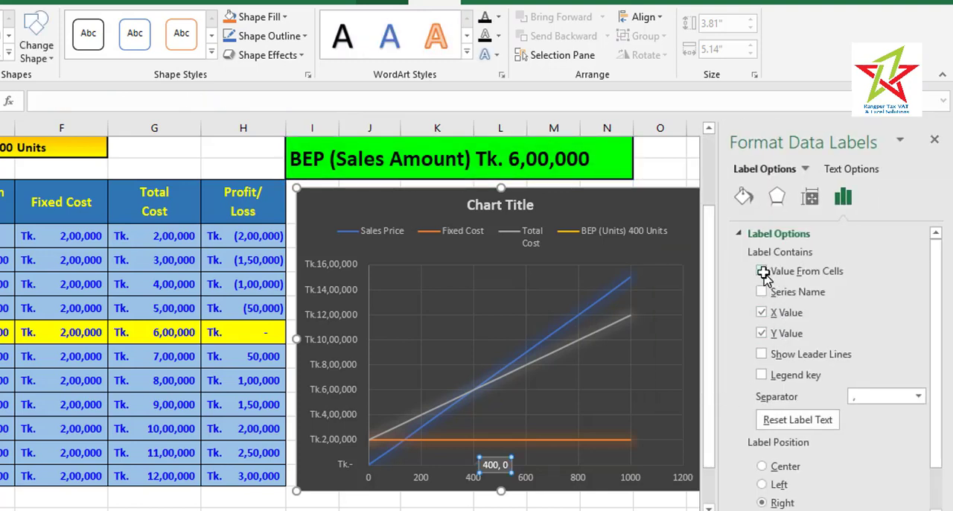
left_click(762, 292)
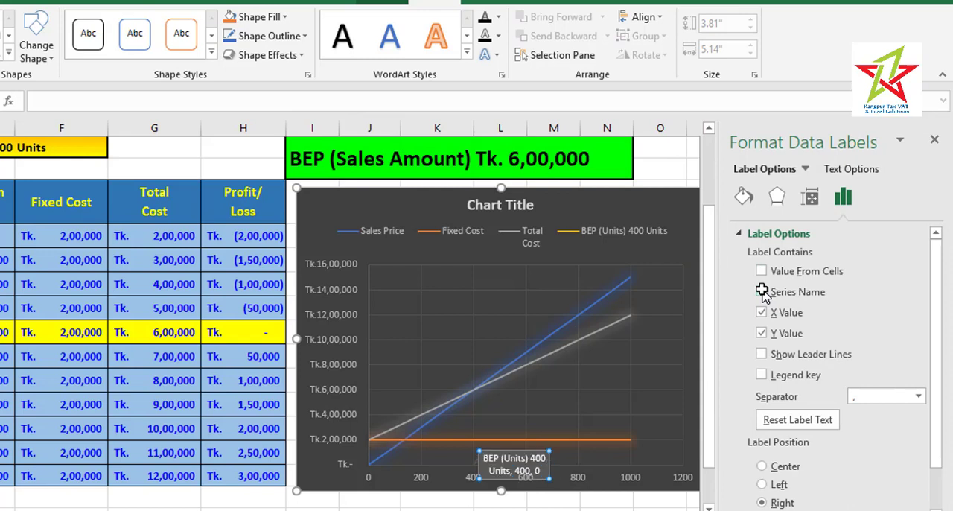
left_click(762, 316)
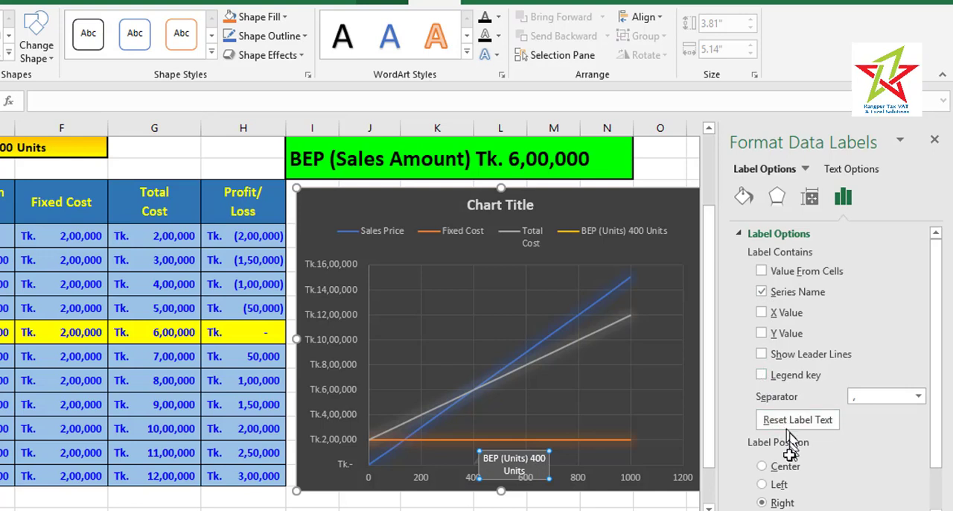
Move the BEP data label up into the open area under the Total Cost line and close its formatting options
left_click(670, 149)
left_click(533, 468)
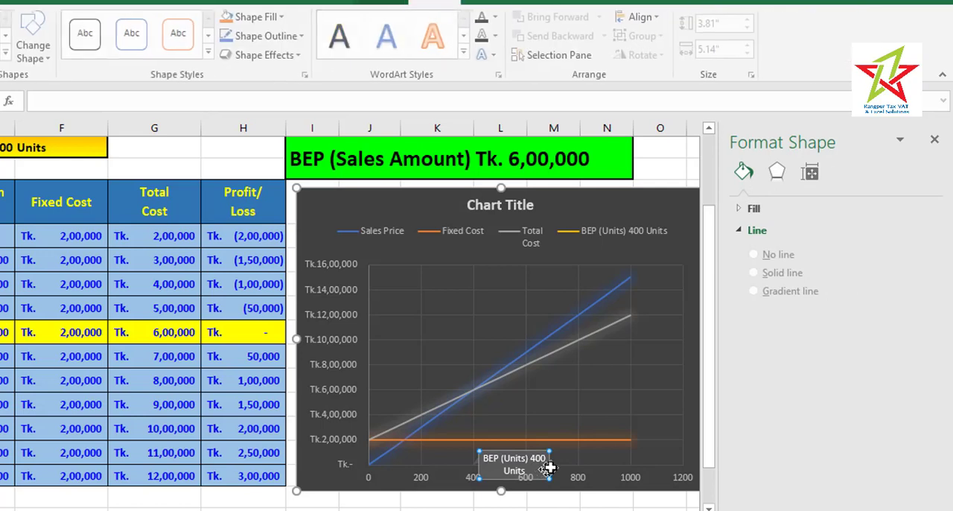
left_click(548, 466)
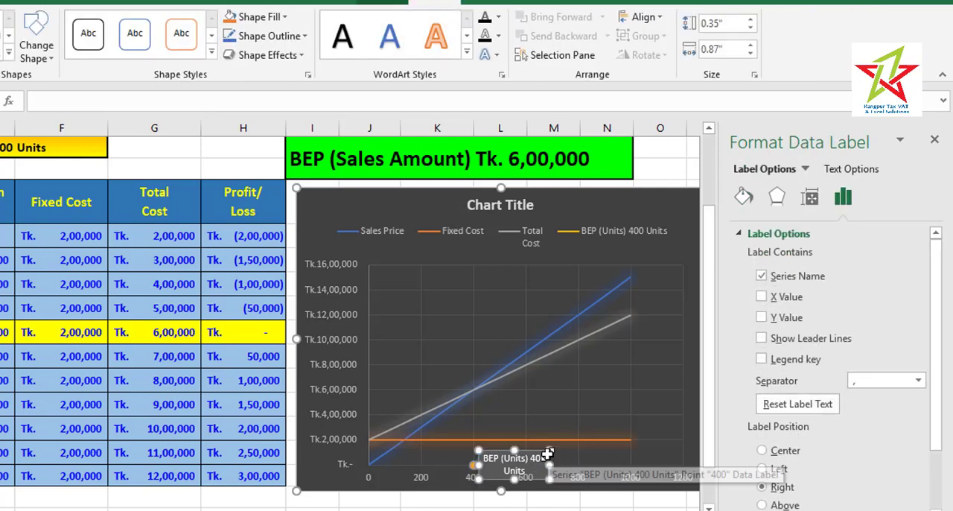
left_click_drag(549, 458, 649, 381)
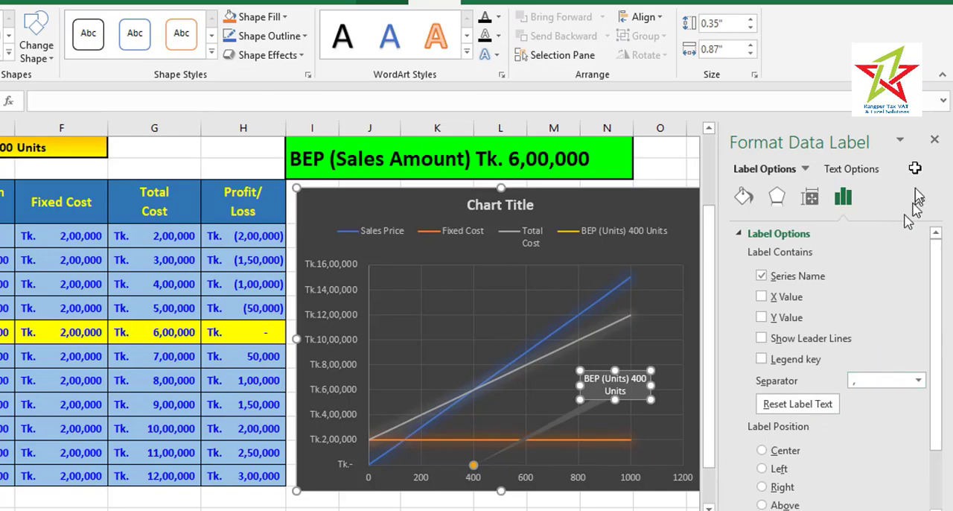
left_click(935, 140)
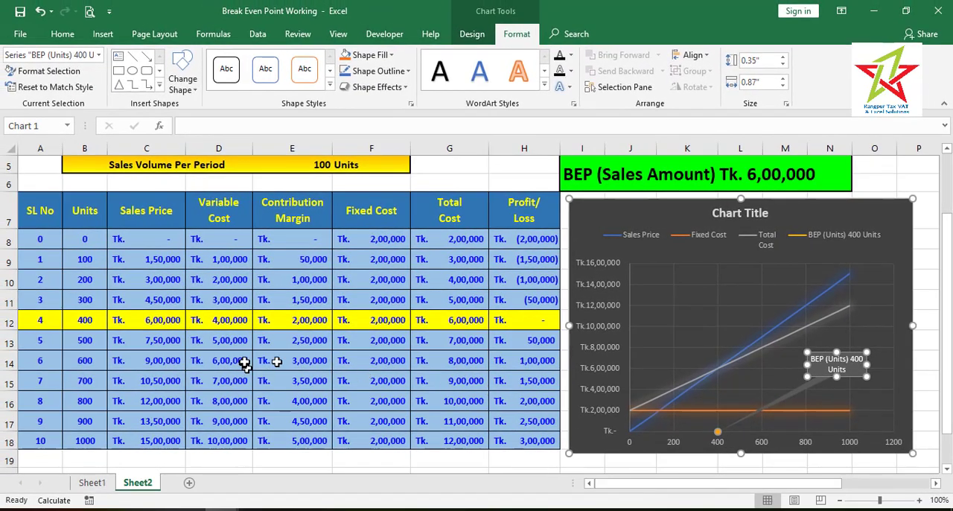
Set Sales Price Per Unit in E2 to 2000 and check the break-even row's sales price and total cost against the chart
scroll(67, 381, "up", 1)
left_click(307, 218)
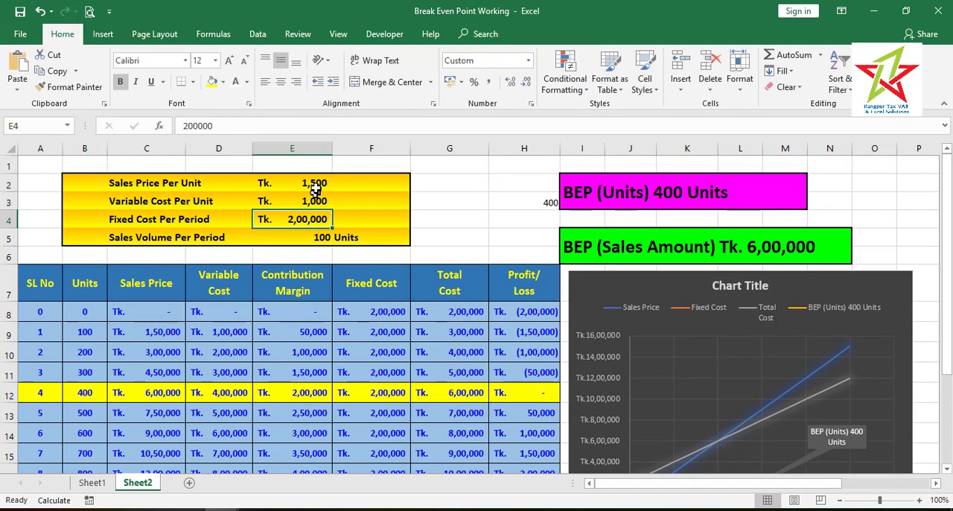
left_click(317, 182)
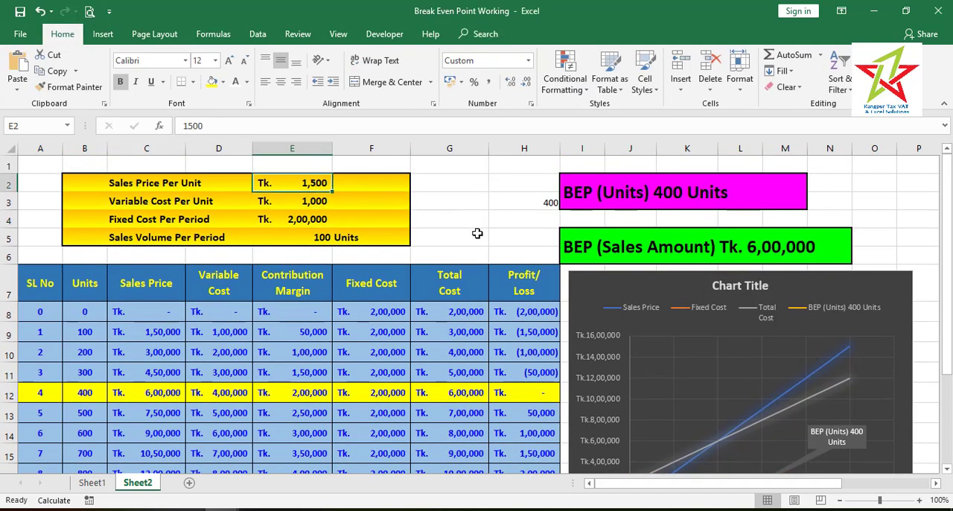
type("2000")
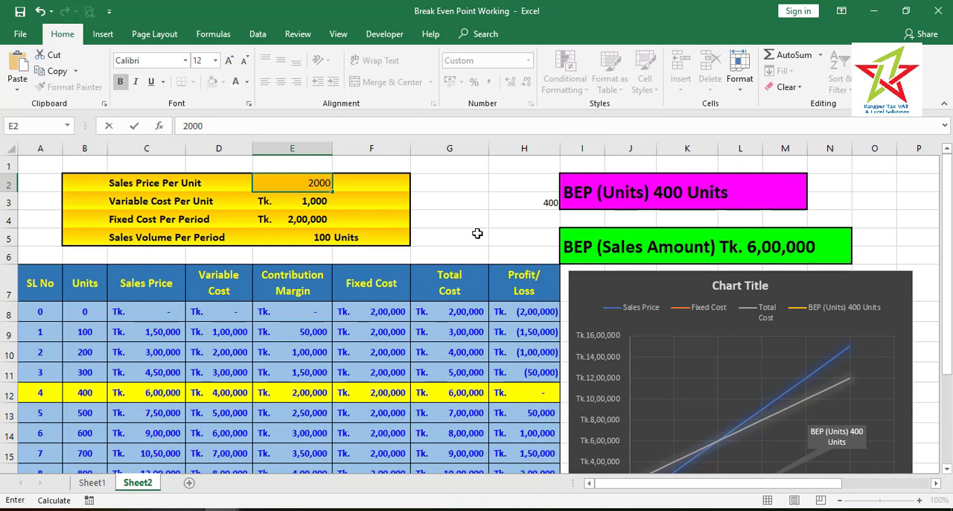
key("Return")
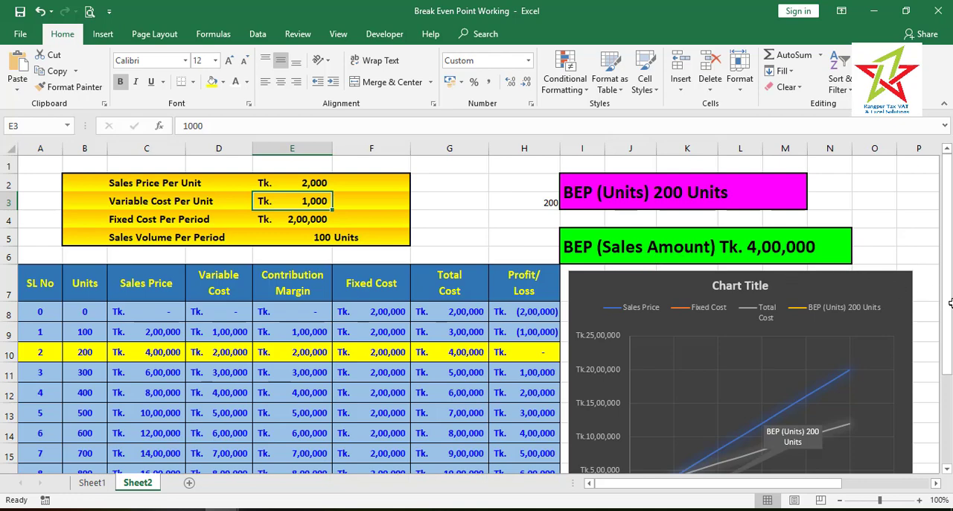
scroll(946, 310, "down", 2)
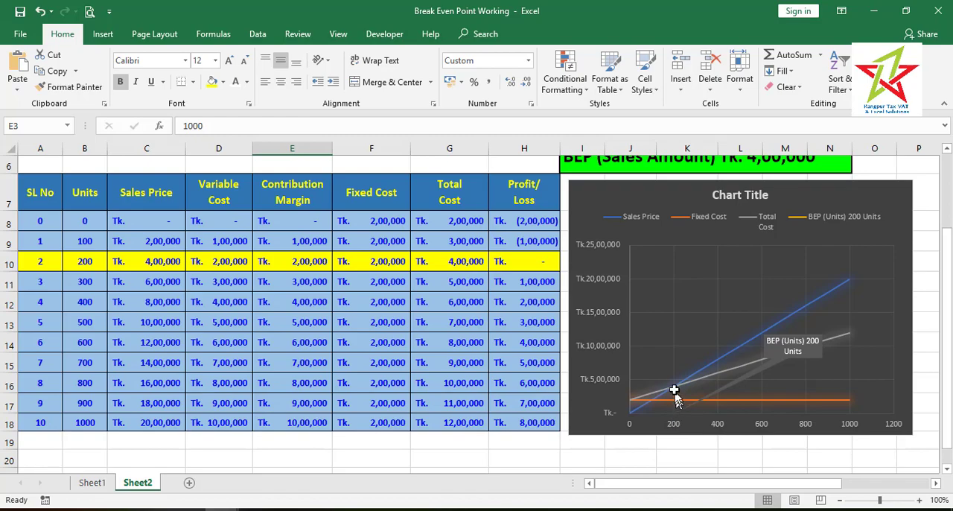
mouse_move(672, 387)
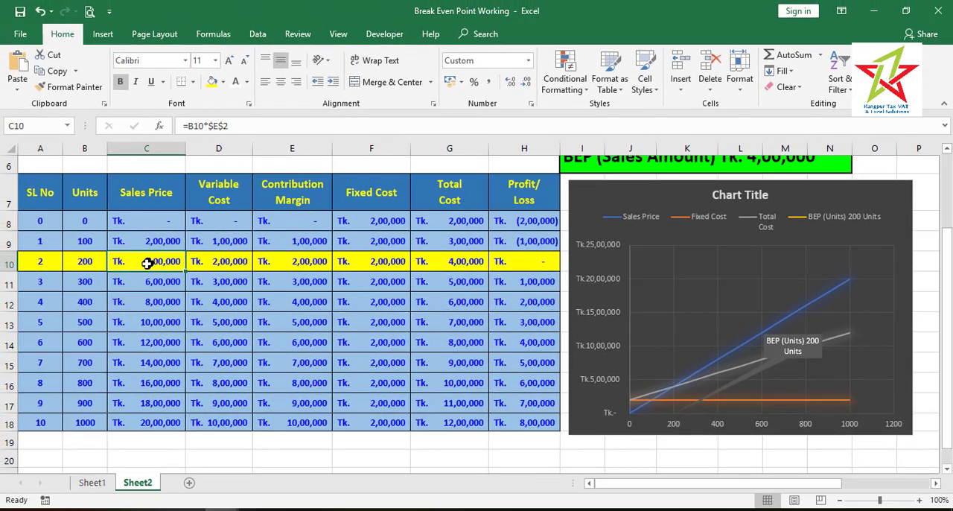
left_click(464, 263)
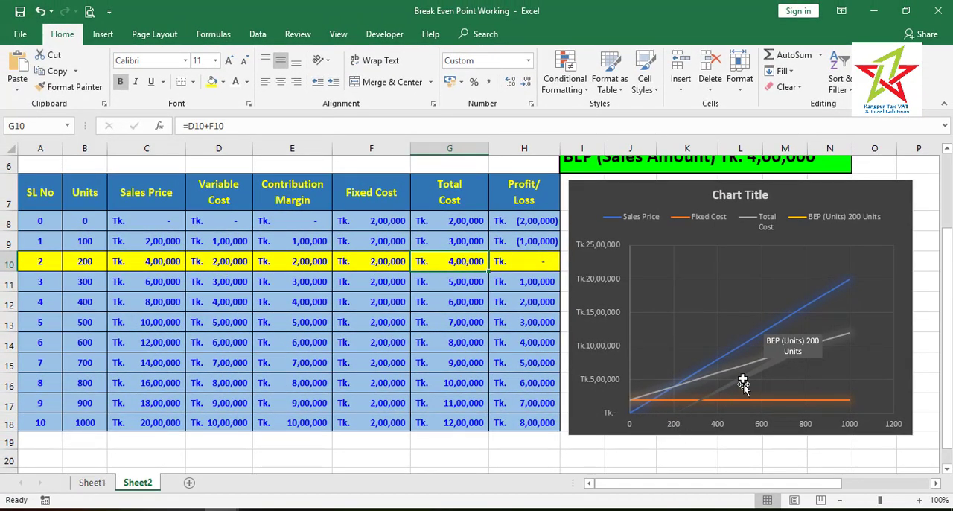
Set Fixed Cost Per Period in E4 to 500000 and check the updated table and chart
scroll(447, 298, "up", 2)
left_click(319, 219)
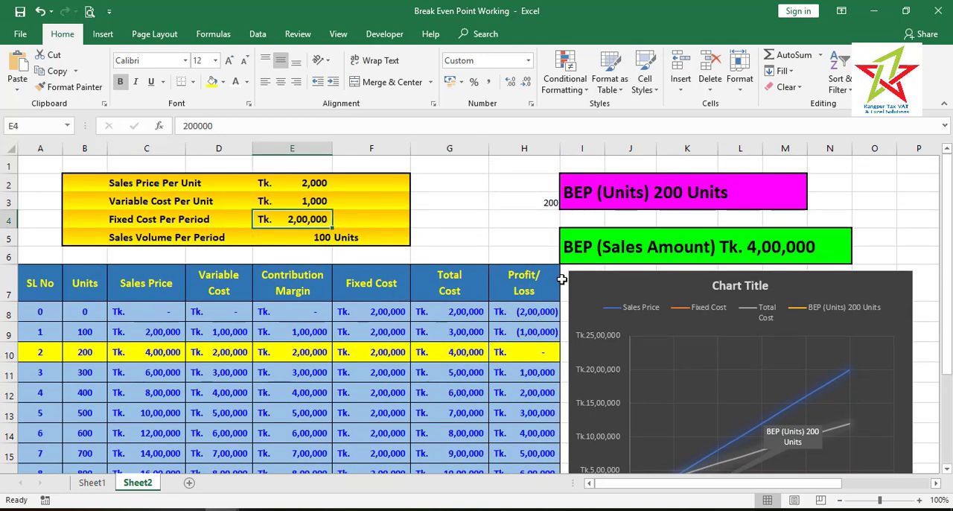
type("5,")
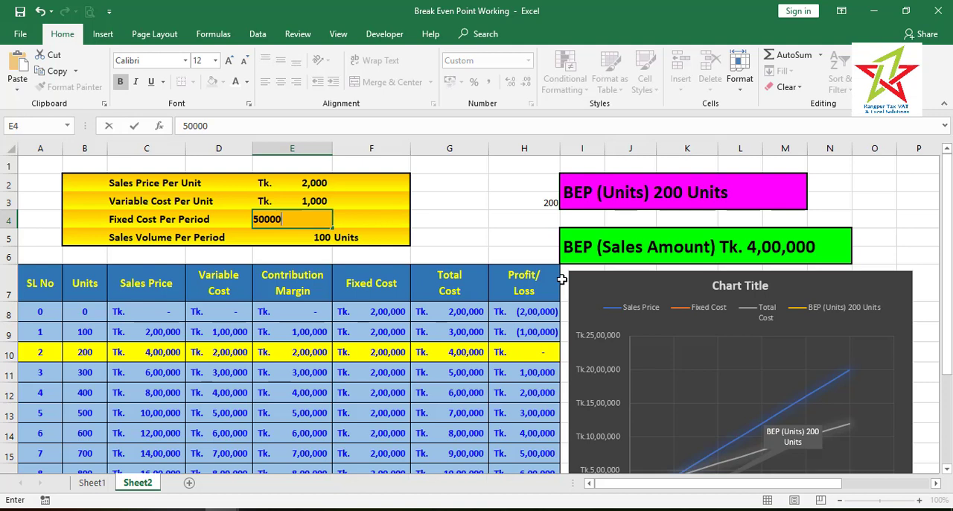
type("00,000")
key("Return")
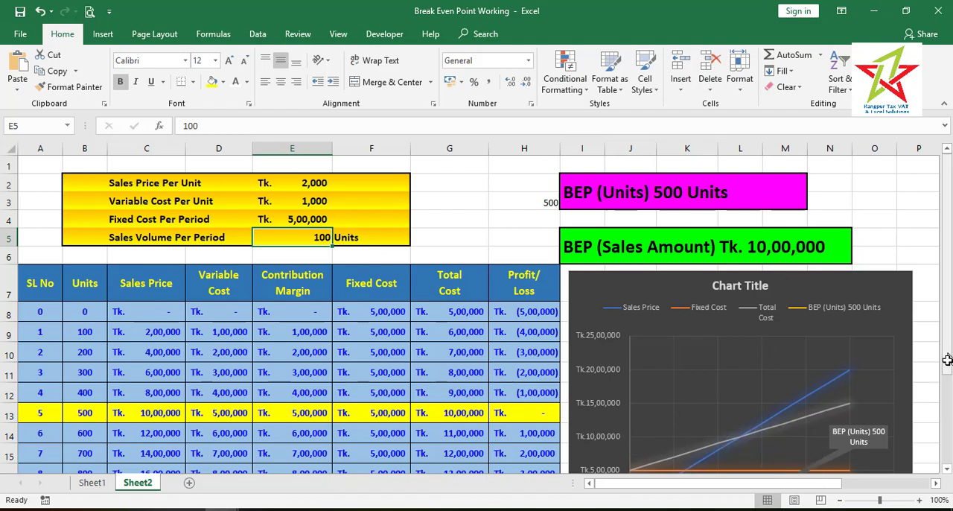
scroll(947, 354, "down", 2)
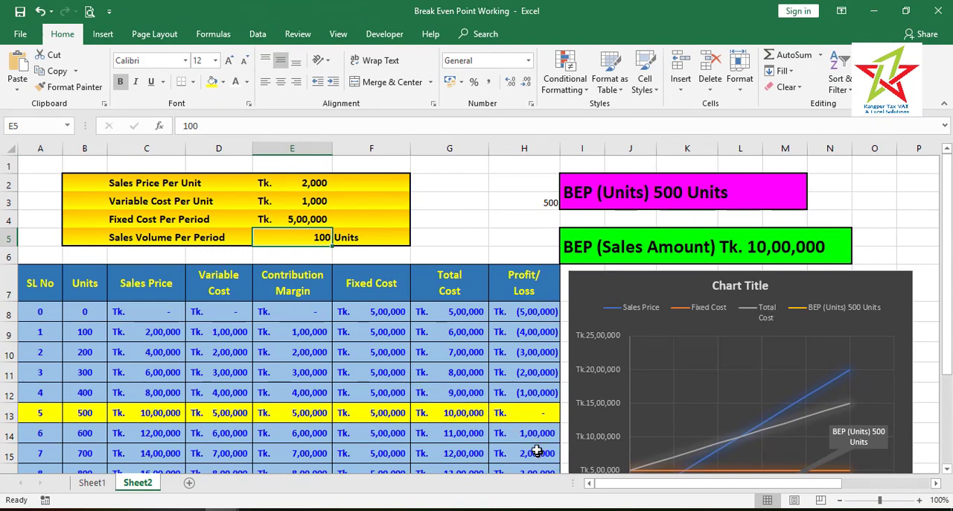
Review the break-even formula and the cost tables on Sheet1
left_click(93, 483)
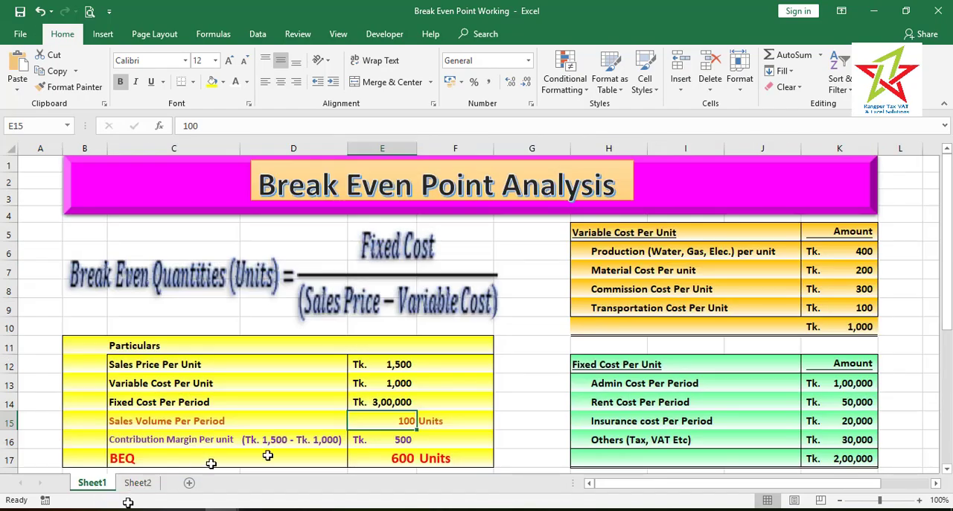
scroll(372, 397, "down", 3)
scroll(380, 392, "up", 3)
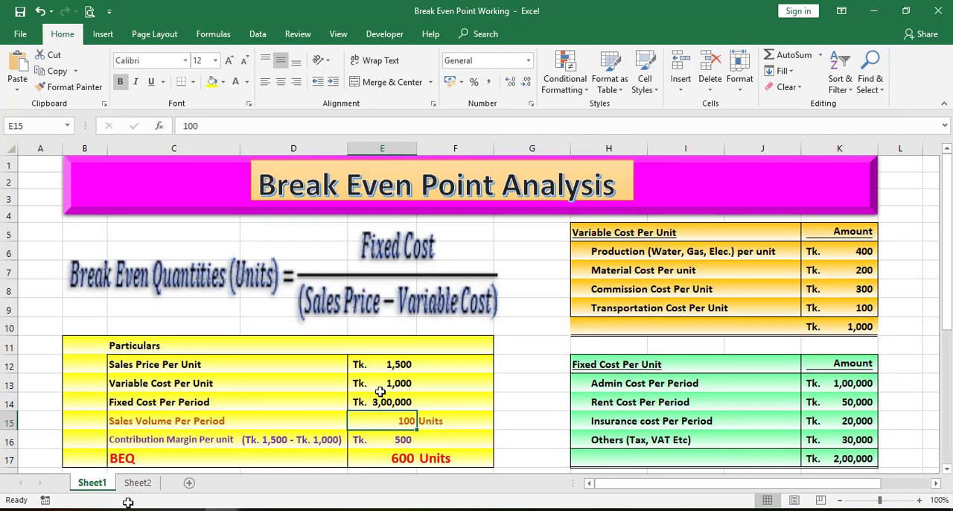